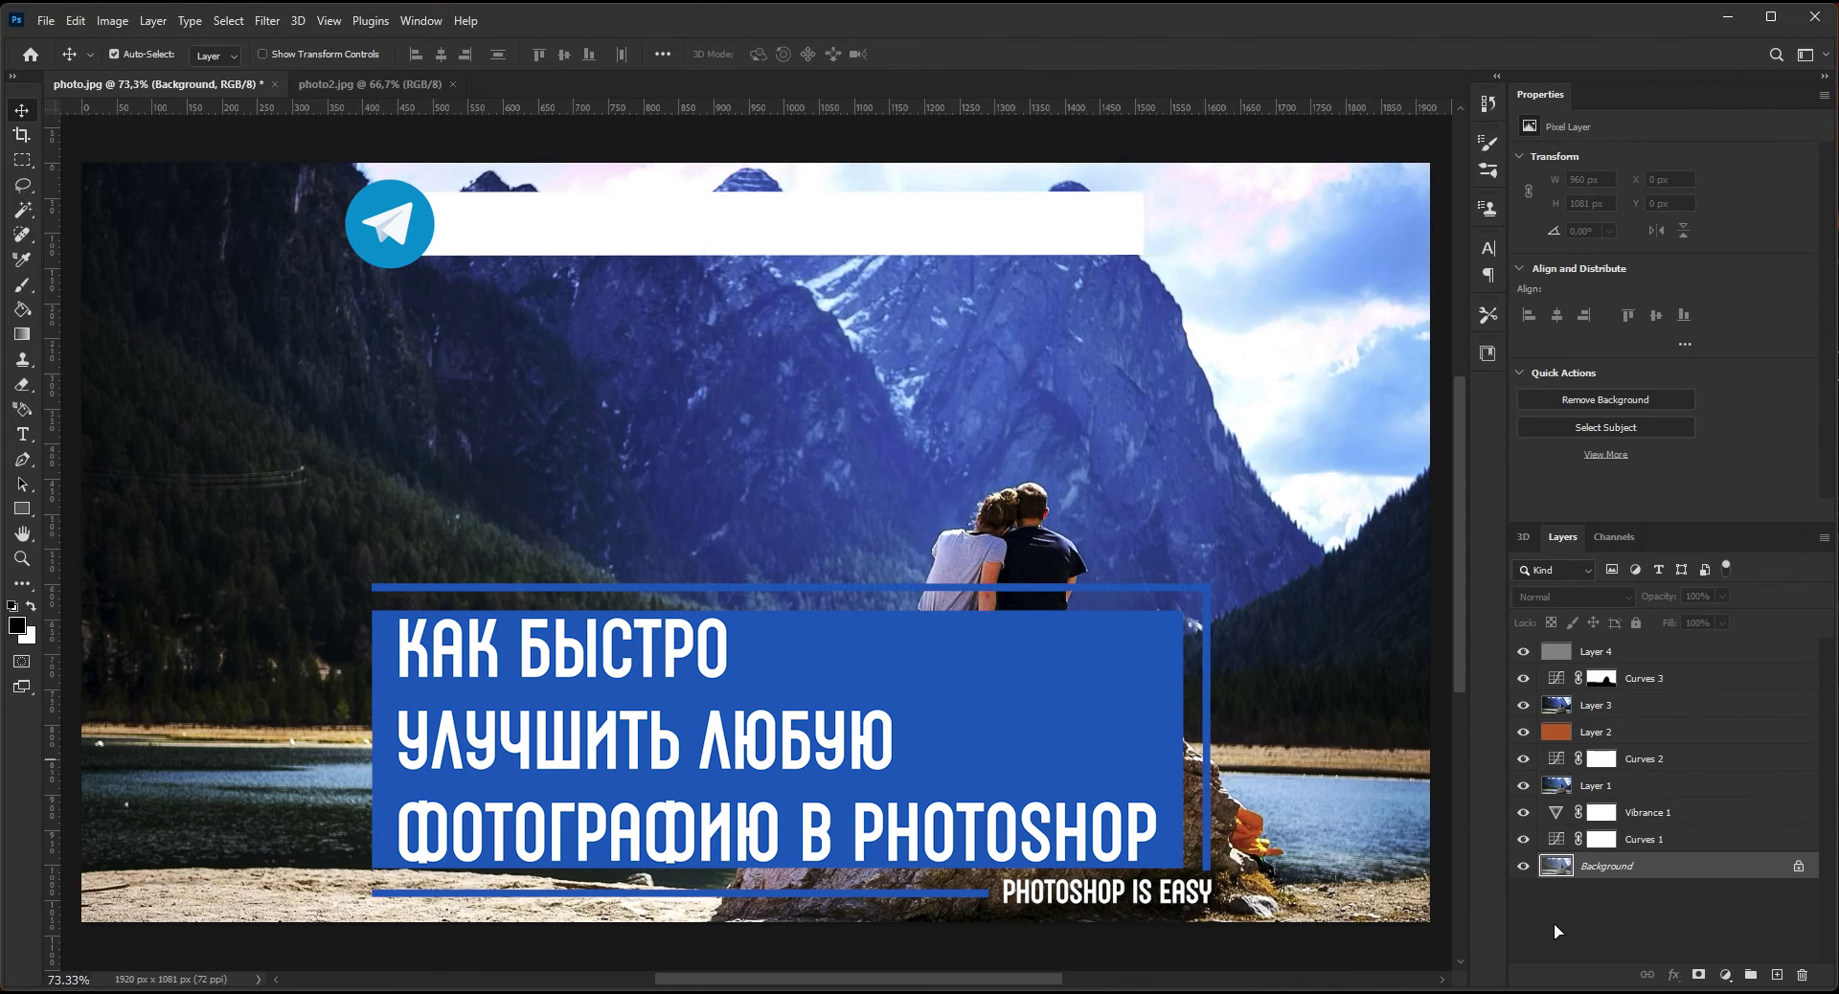
Step: Compare the edited photo with its original, then switch to the photo2.jpg document
{"action": "left_click", "coordinate": [1523, 867], "text": "alt"}
{"action": "left_click", "coordinate": [1523, 867], "text": "alt"}
{"action": "left_click", "coordinate": [1523, 867], "text": "alt"}
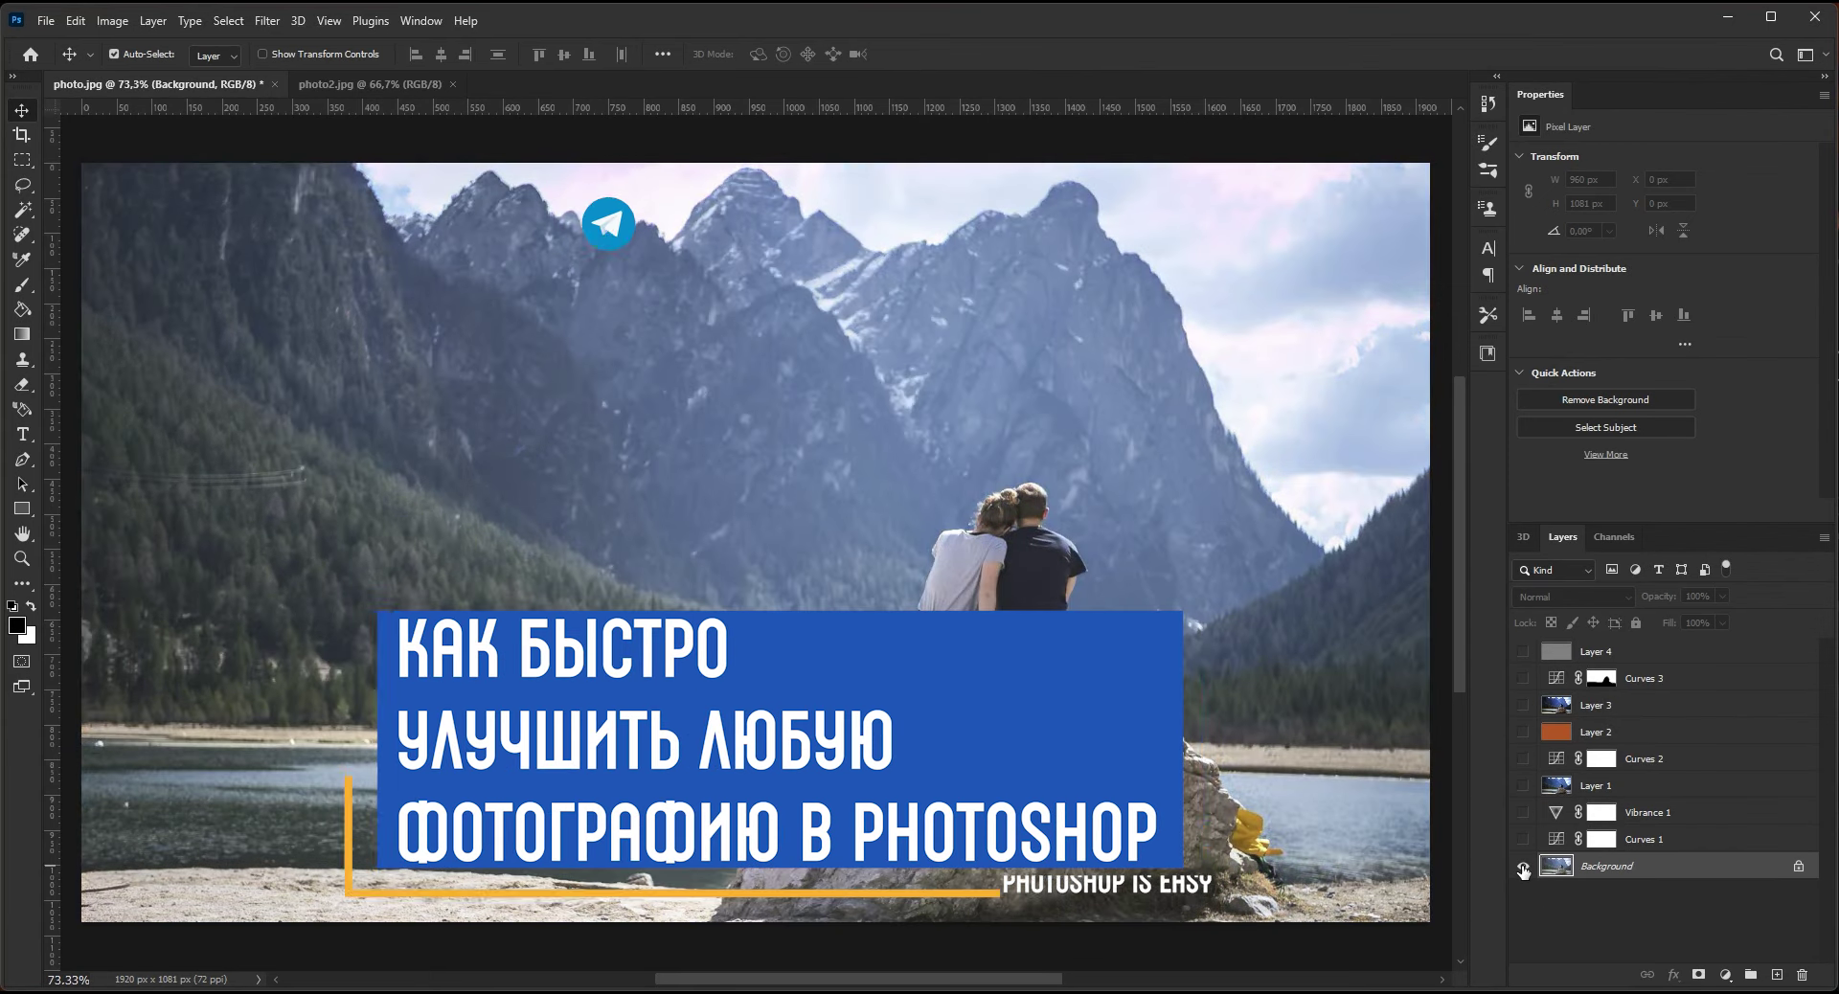
{"action": "left_click", "coordinate": [1523, 867], "text": "alt"}
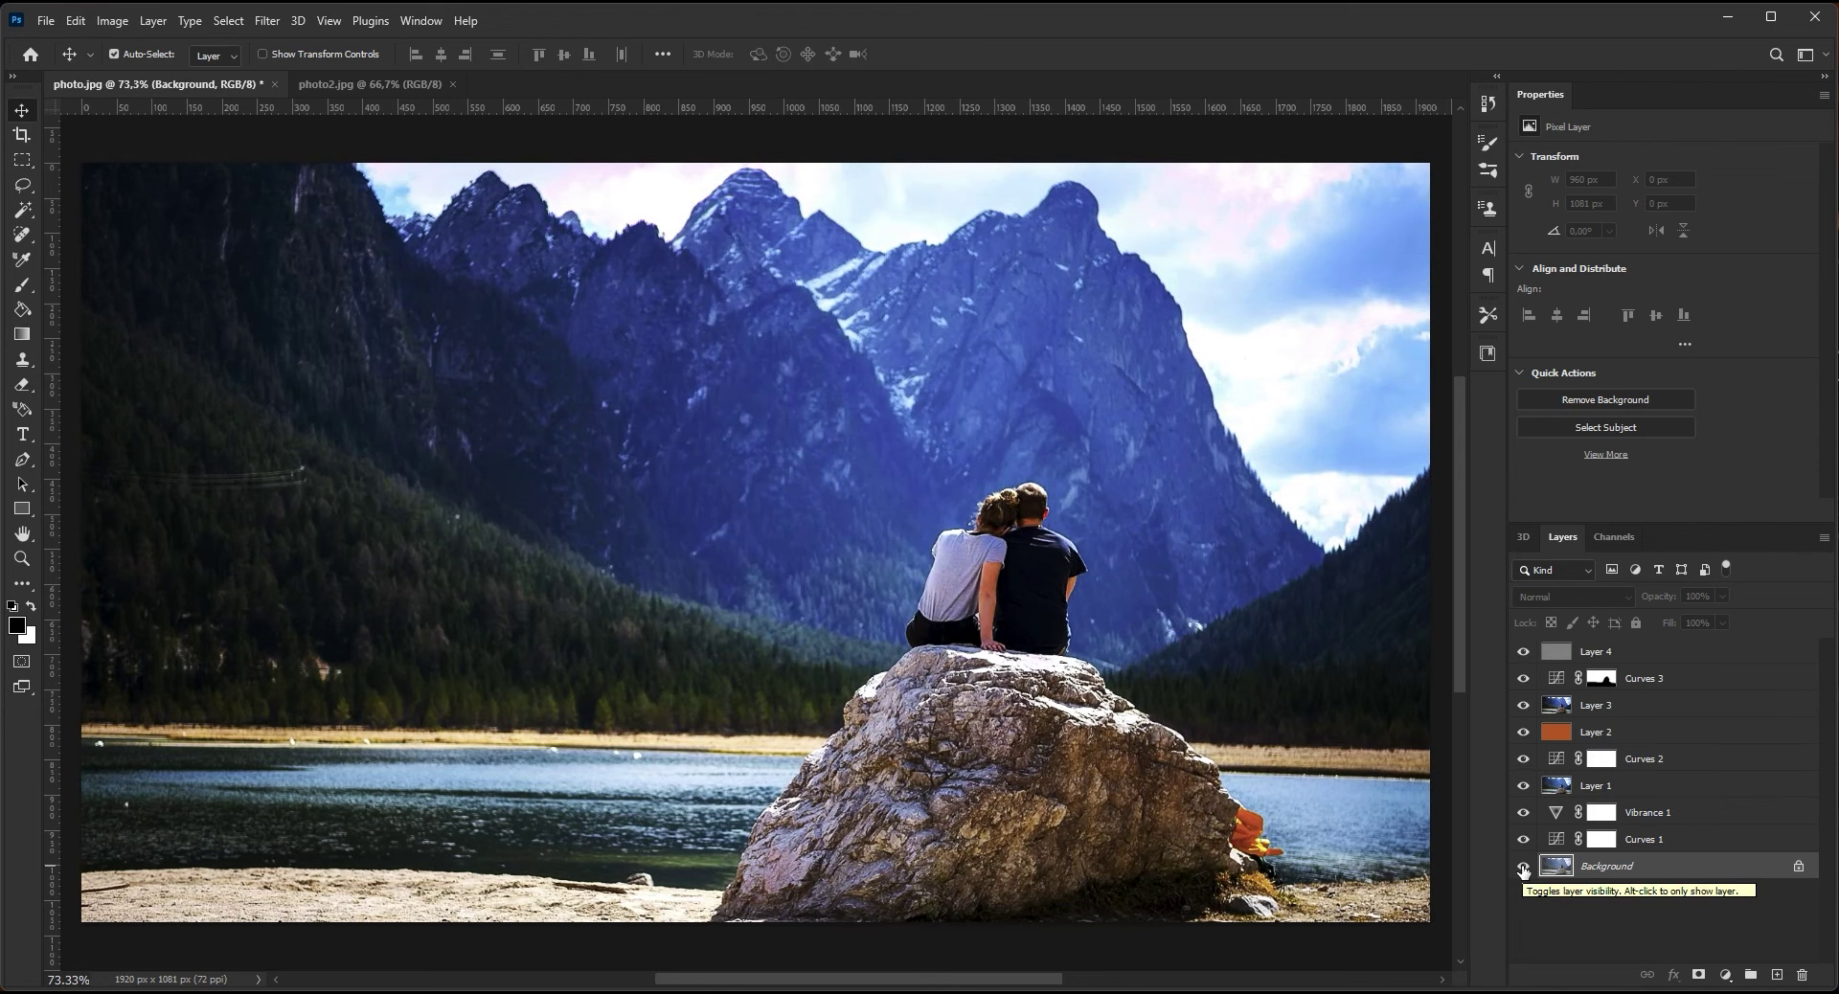
{"action": "left_click", "coordinate": [374, 84]}
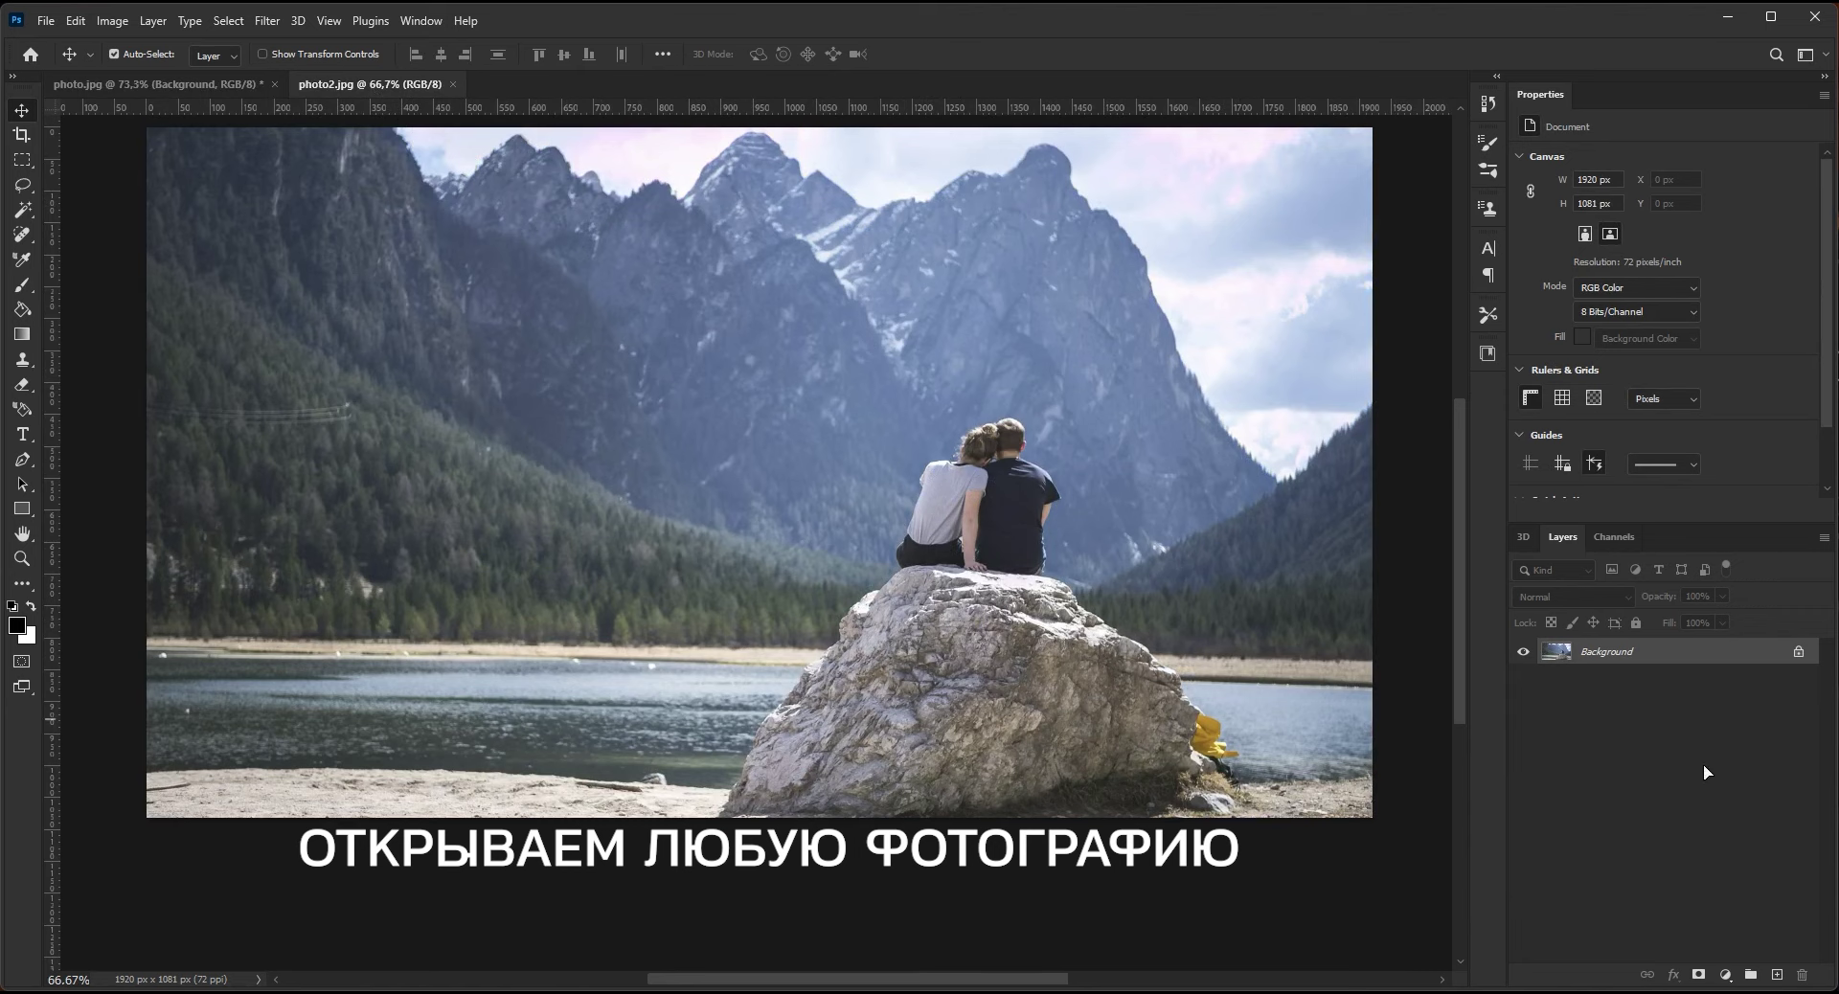
Step: Add a Curves layer with black and white points pulled in and midpoint lowered to 140/118
{"action": "left_click", "coordinate": [1725, 974]}
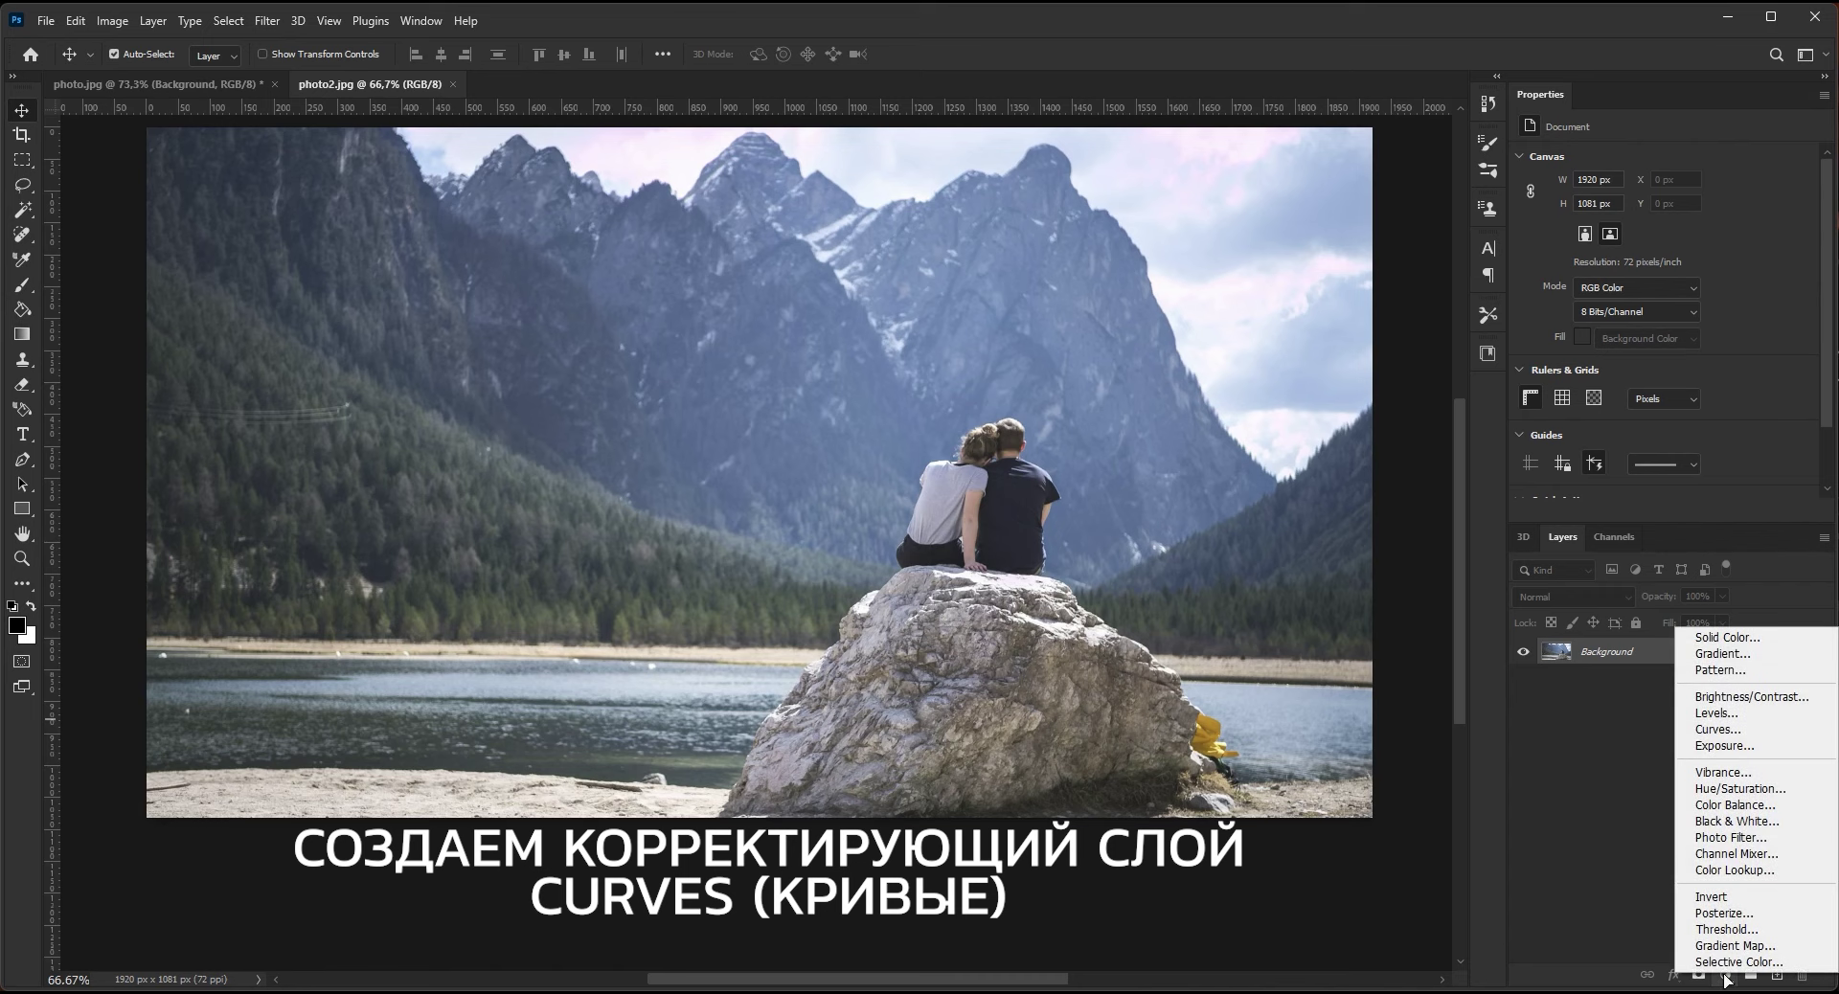
{"action": "left_click", "coordinate": [1742, 732]}
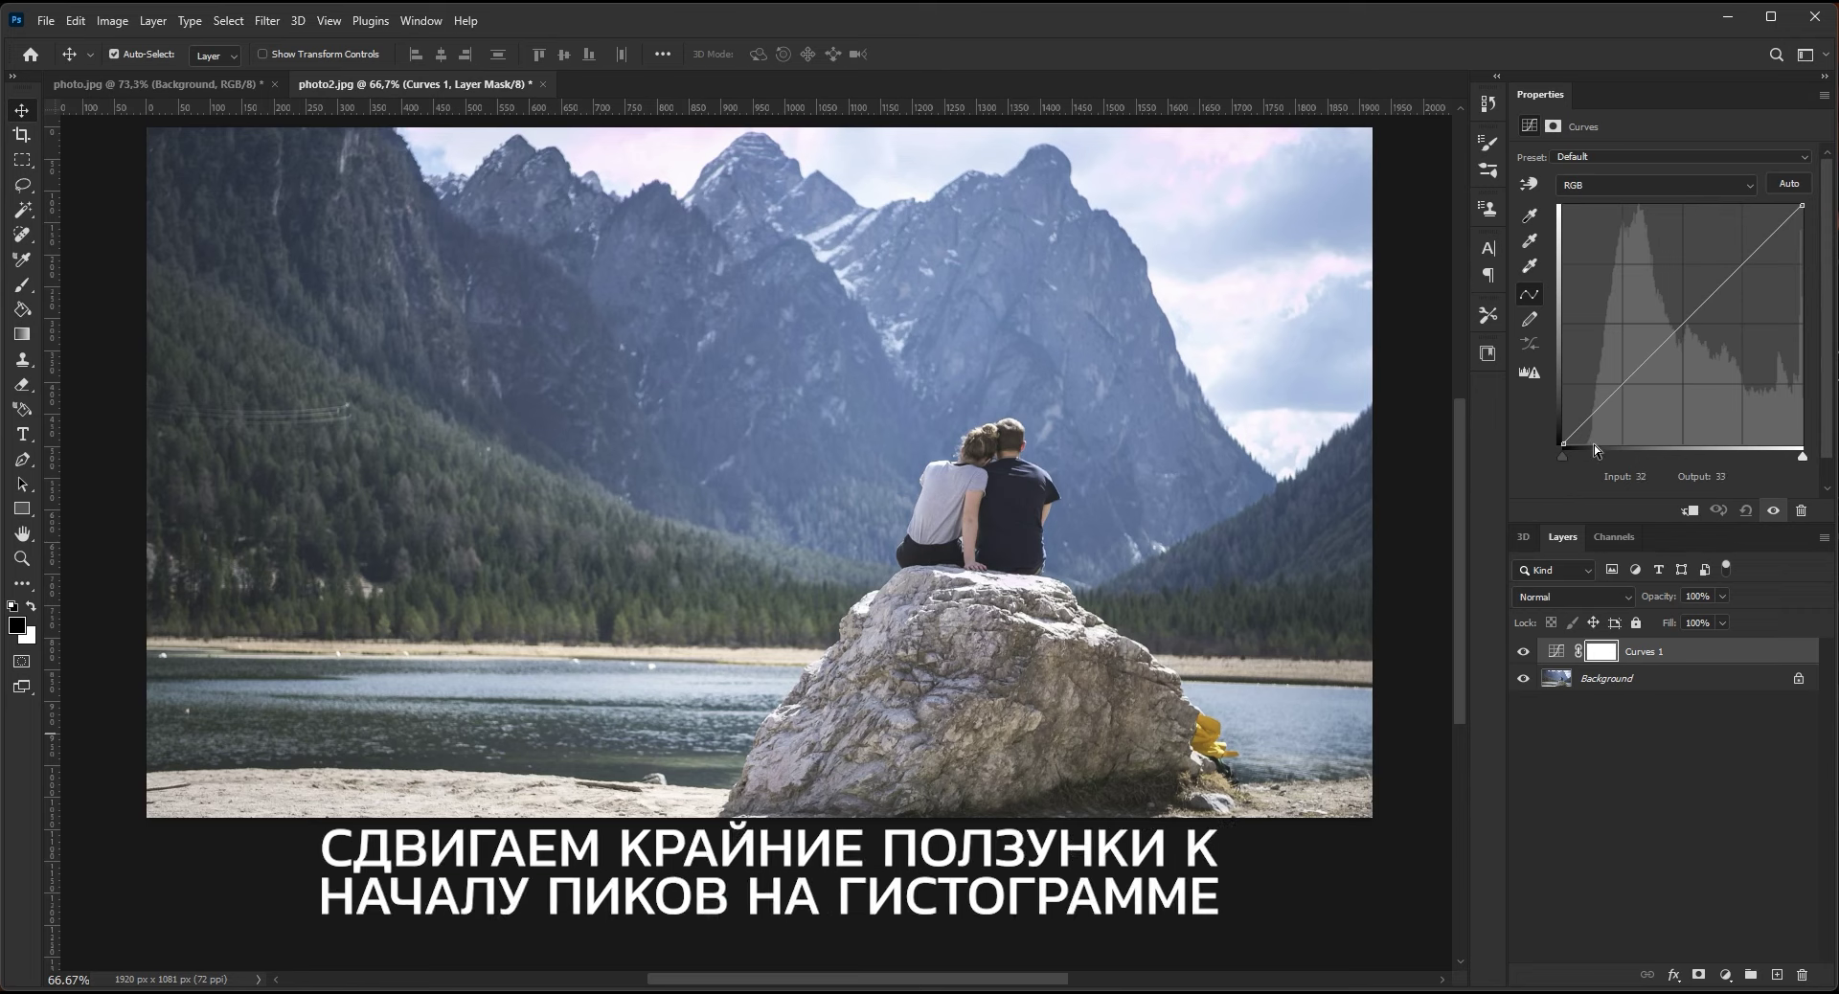
{"action": "left_click_drag", "start_coordinate": [1563, 457], "coordinate": [1594, 456]}
{"action": "left_click_drag", "start_coordinate": [1802, 456], "coordinate": [1794, 458]}
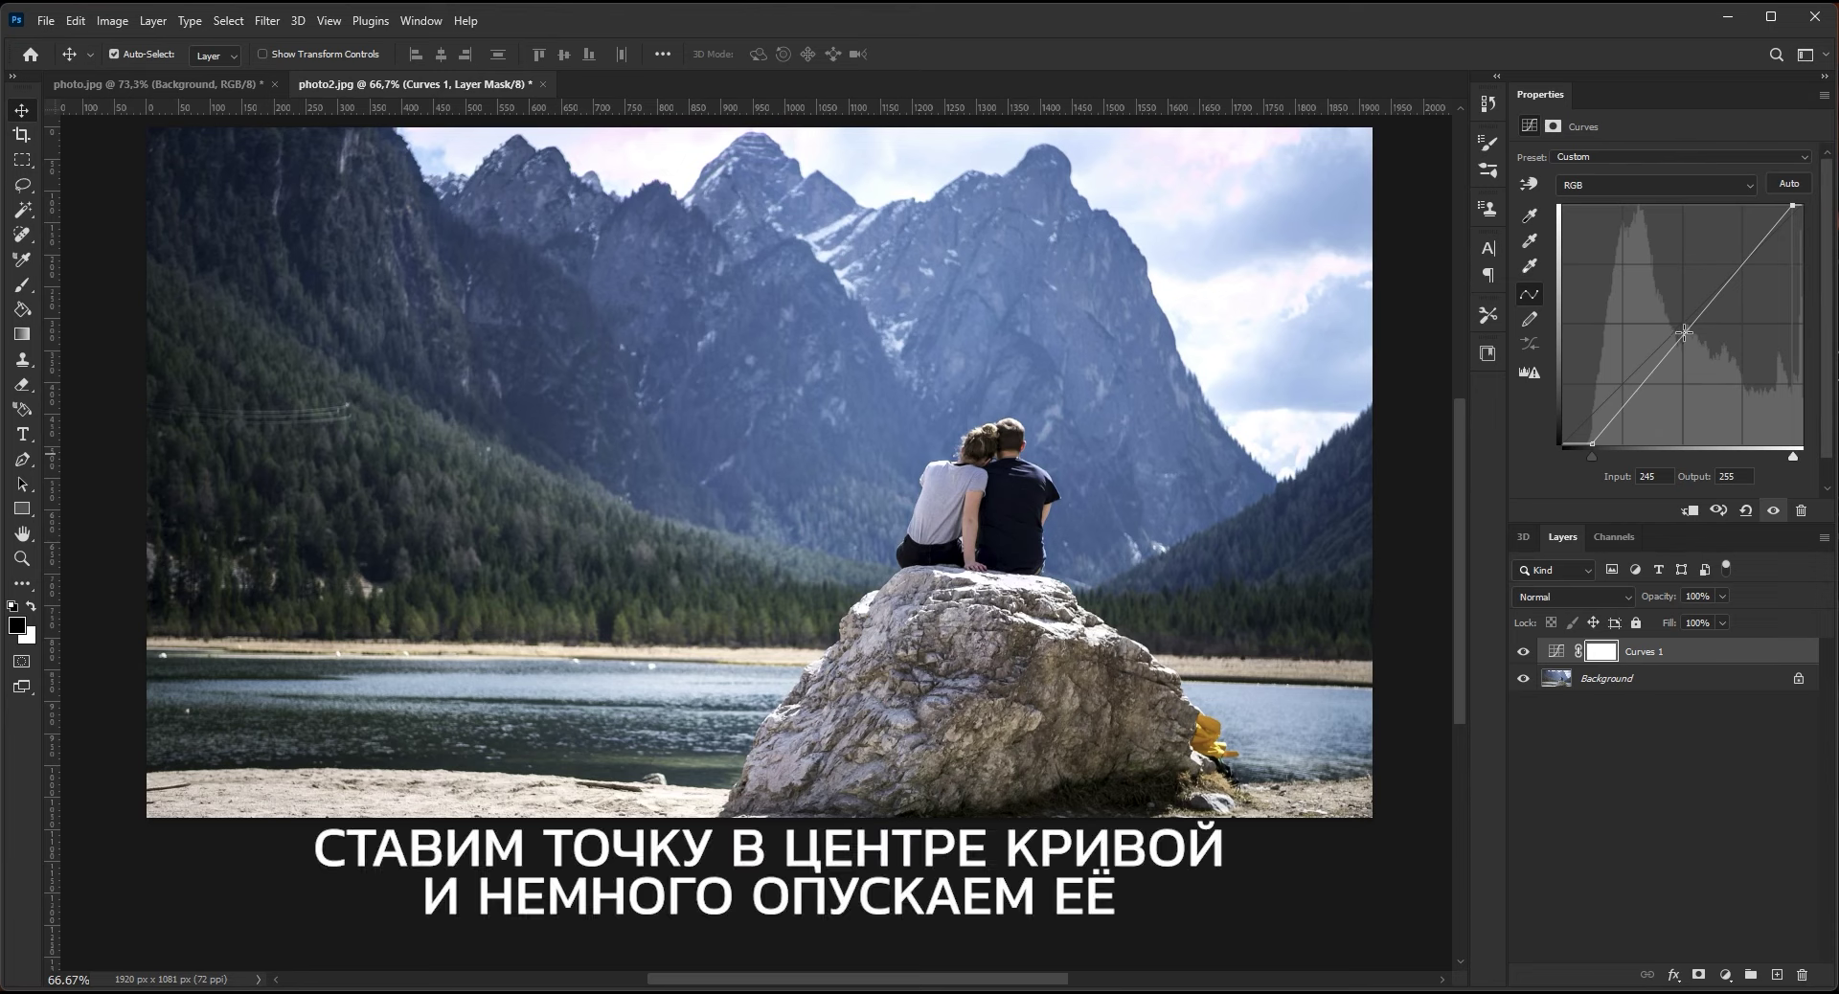
{"action": "left_click_drag", "start_coordinate": [1684, 332], "coordinate": [1696, 337]}
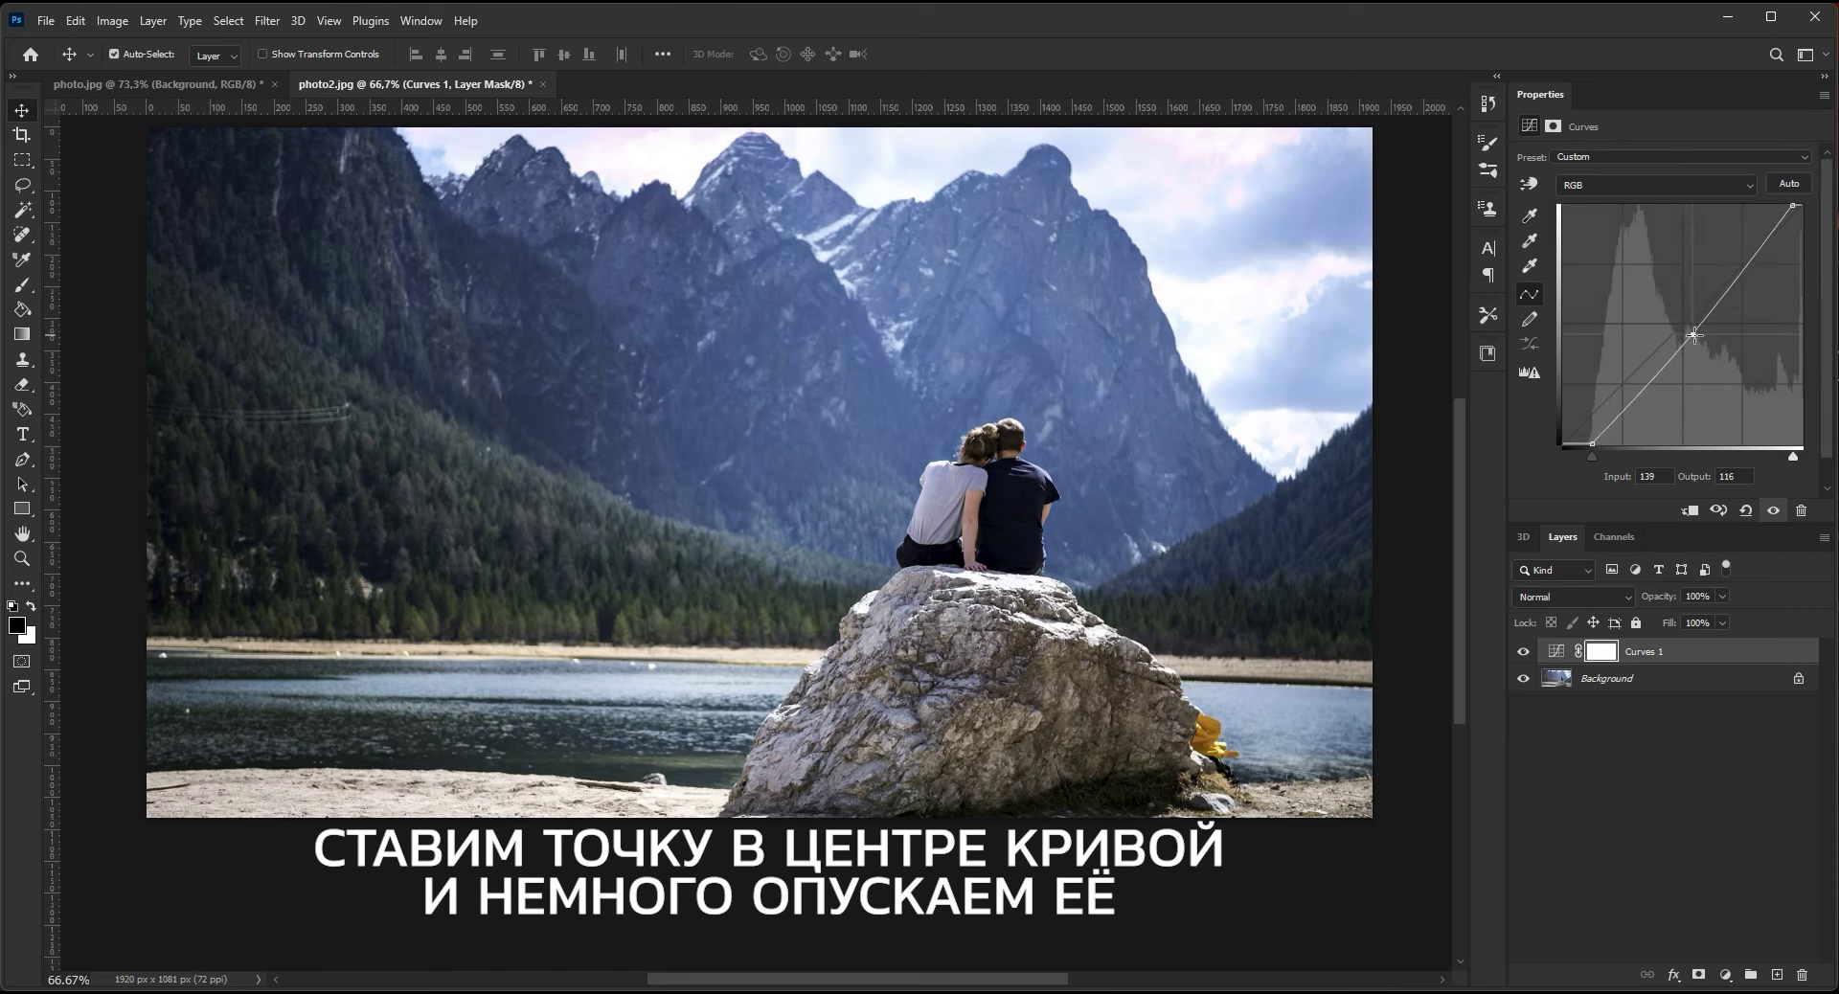
{"action": "left_click_drag", "start_coordinate": [1695, 337], "coordinate": [1695, 334]}
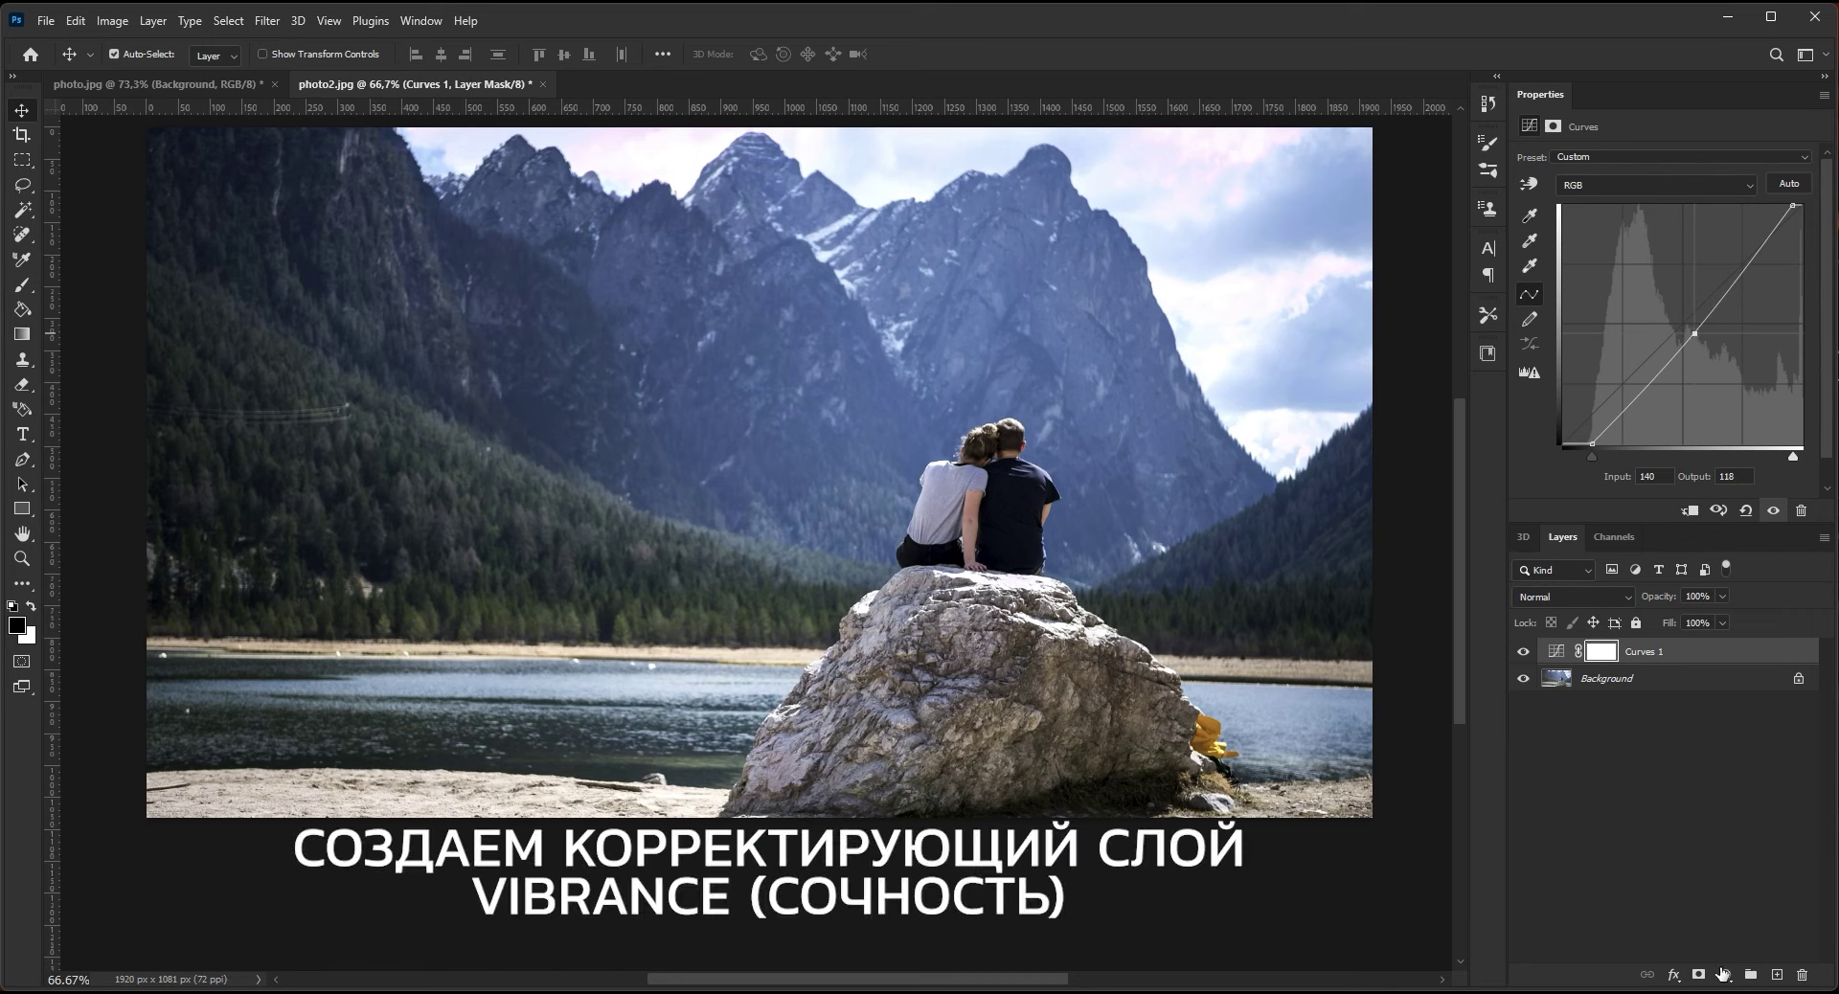
Step: Add a Vibrance 1 adjustment layer set to Vibrance +20 and Saturation +51
{"action": "left_click", "coordinate": [1723, 974]}
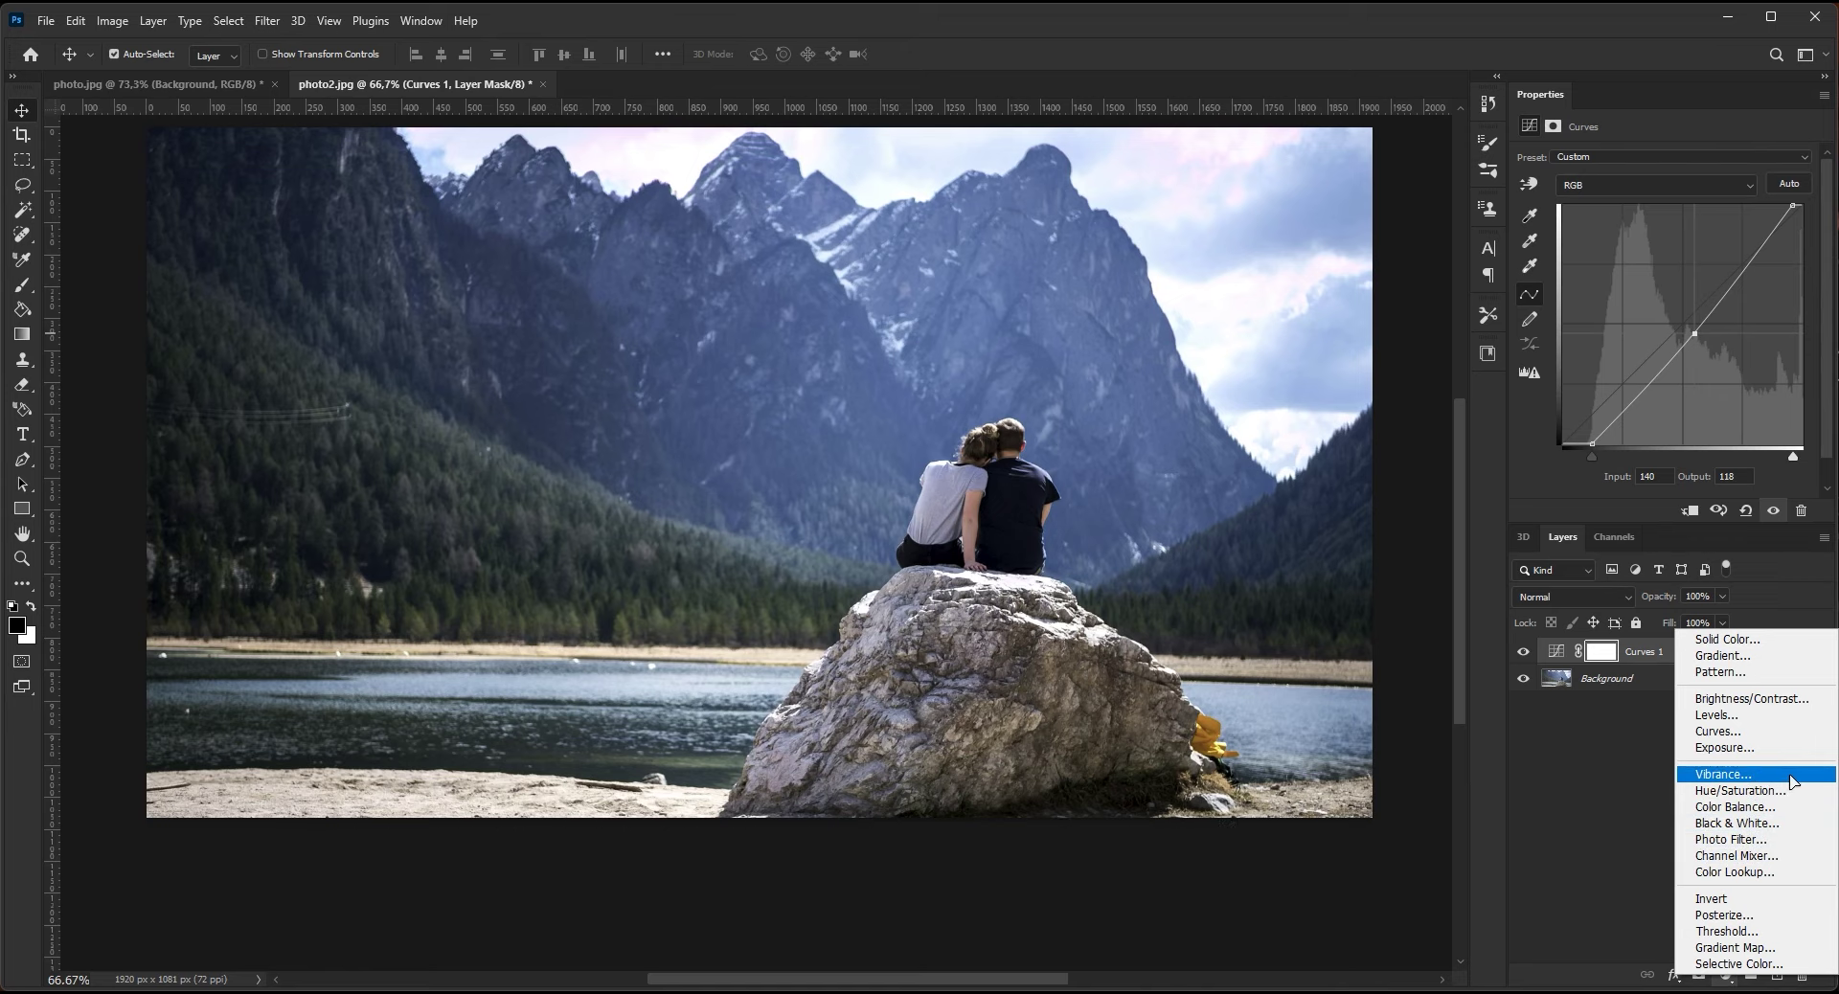
{"action": "left_click", "coordinate": [1791, 776]}
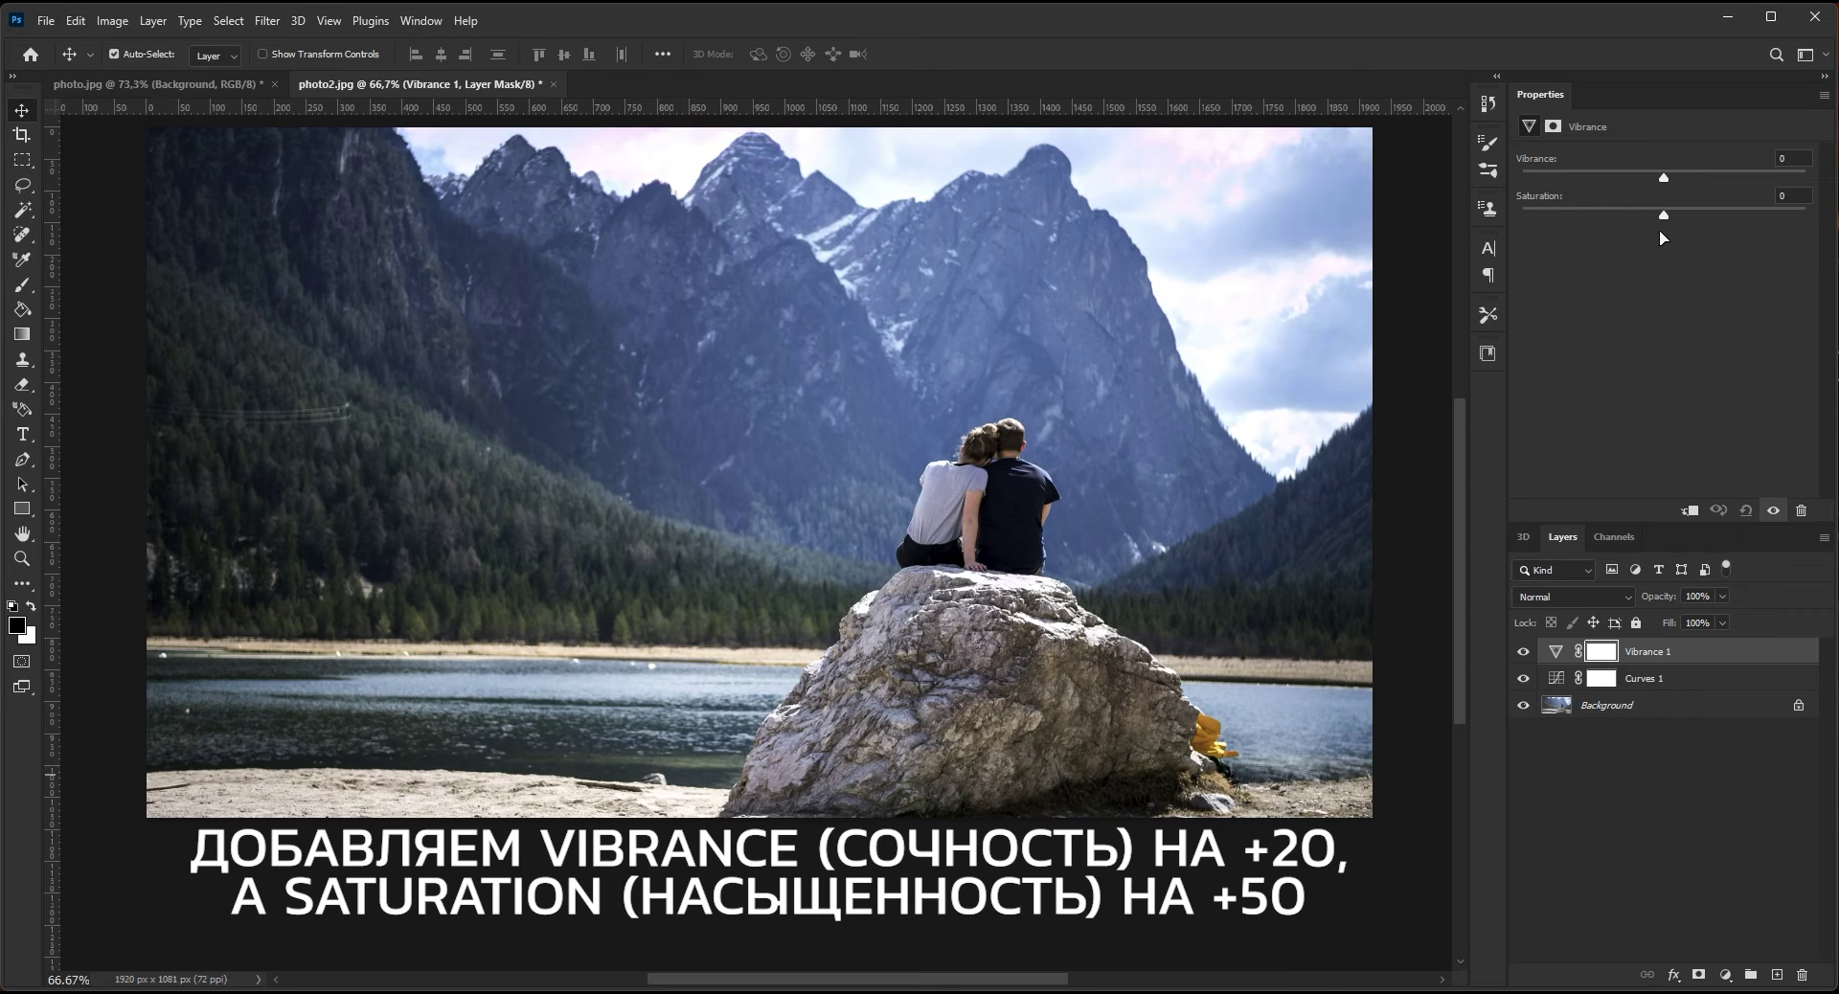
{"action": "left_click_drag", "start_coordinate": [1664, 178], "coordinate": [1692, 178]}
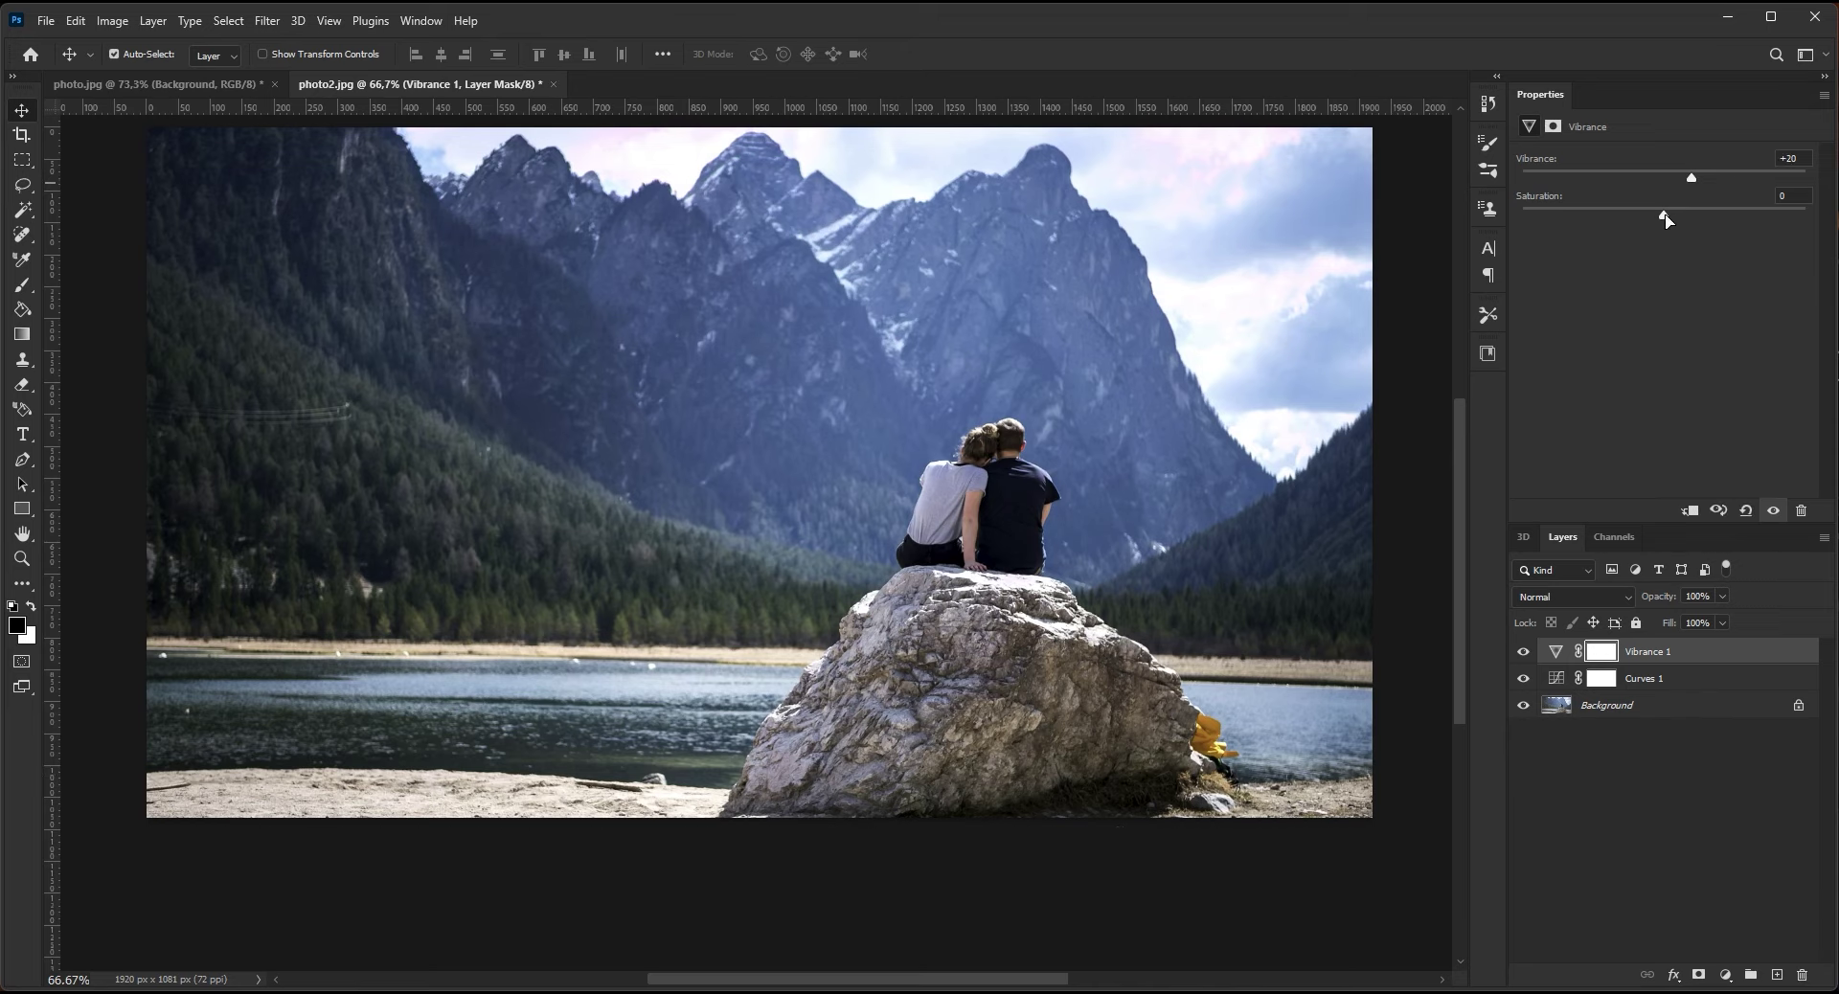
{"action": "left_click_drag", "start_coordinate": [1664, 215], "coordinate": [1734, 215]}
{"action": "left_click_drag", "start_coordinate": [1736, 219], "coordinate": [1738, 218]}
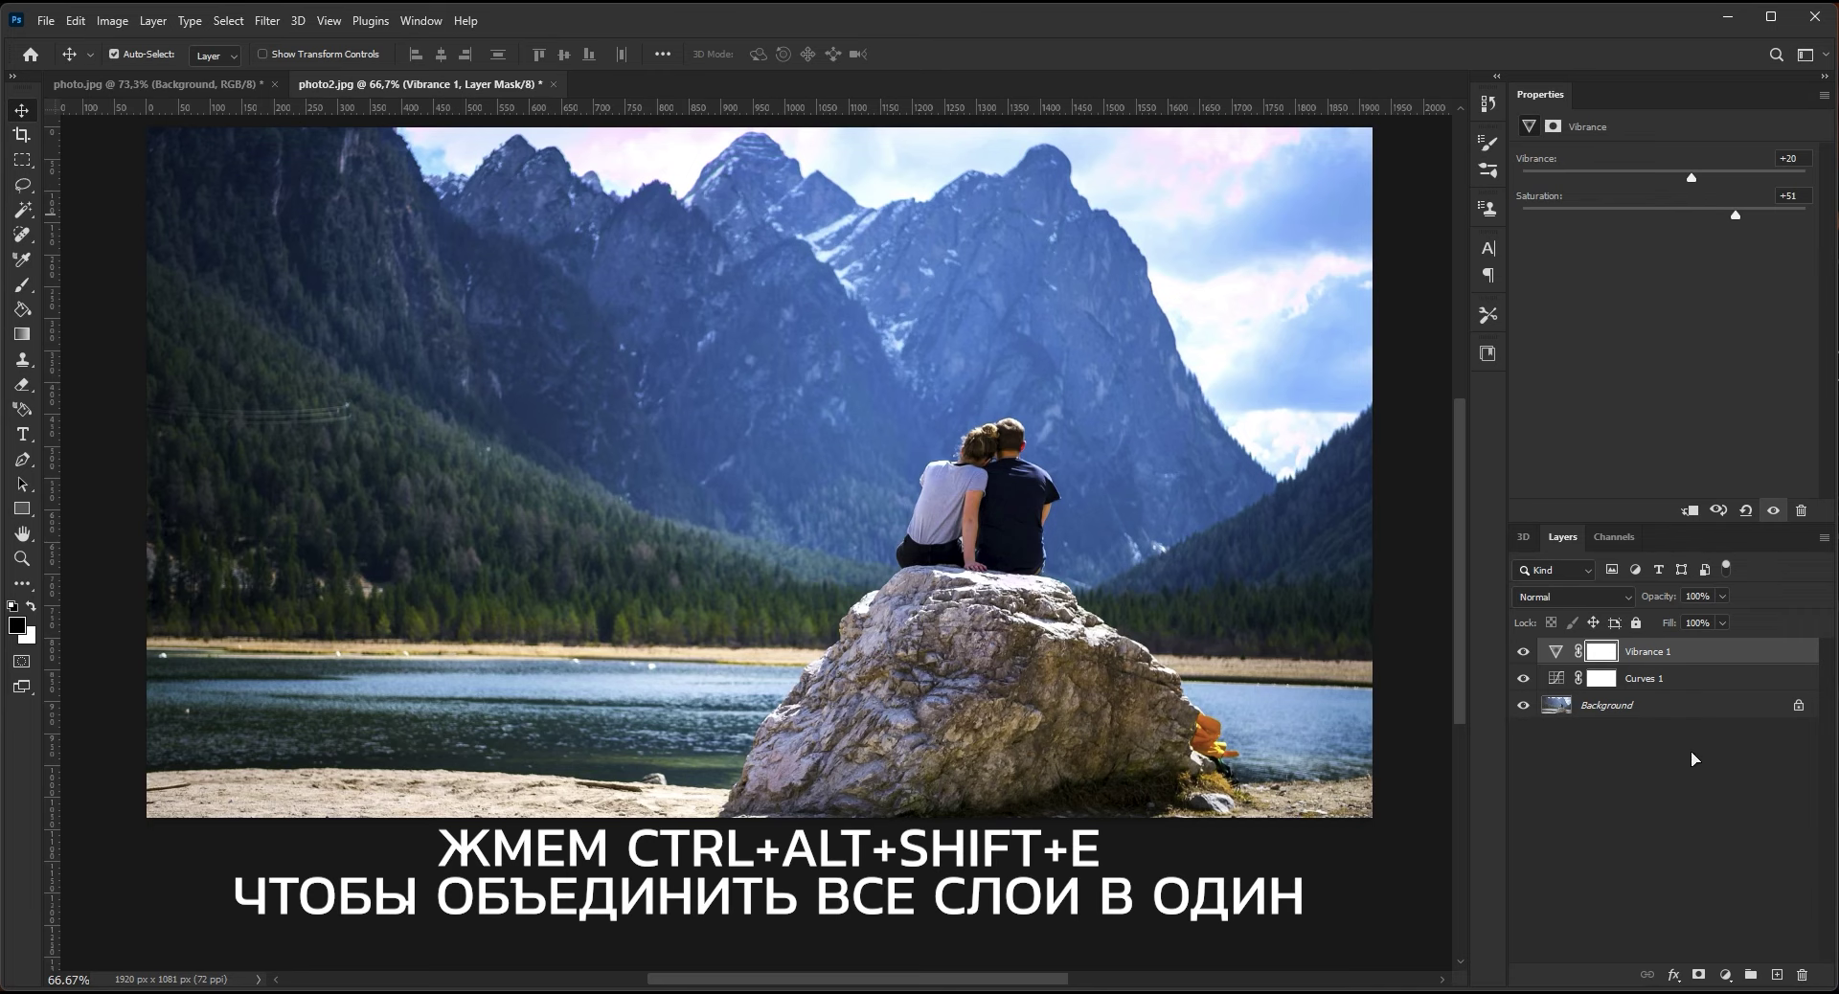
Step: Stamp all visible layers into Layer 1 and apply a 7.0 px Gaussian Blur
{"action": "key", "text": "ctrl+alt+shift+e"}
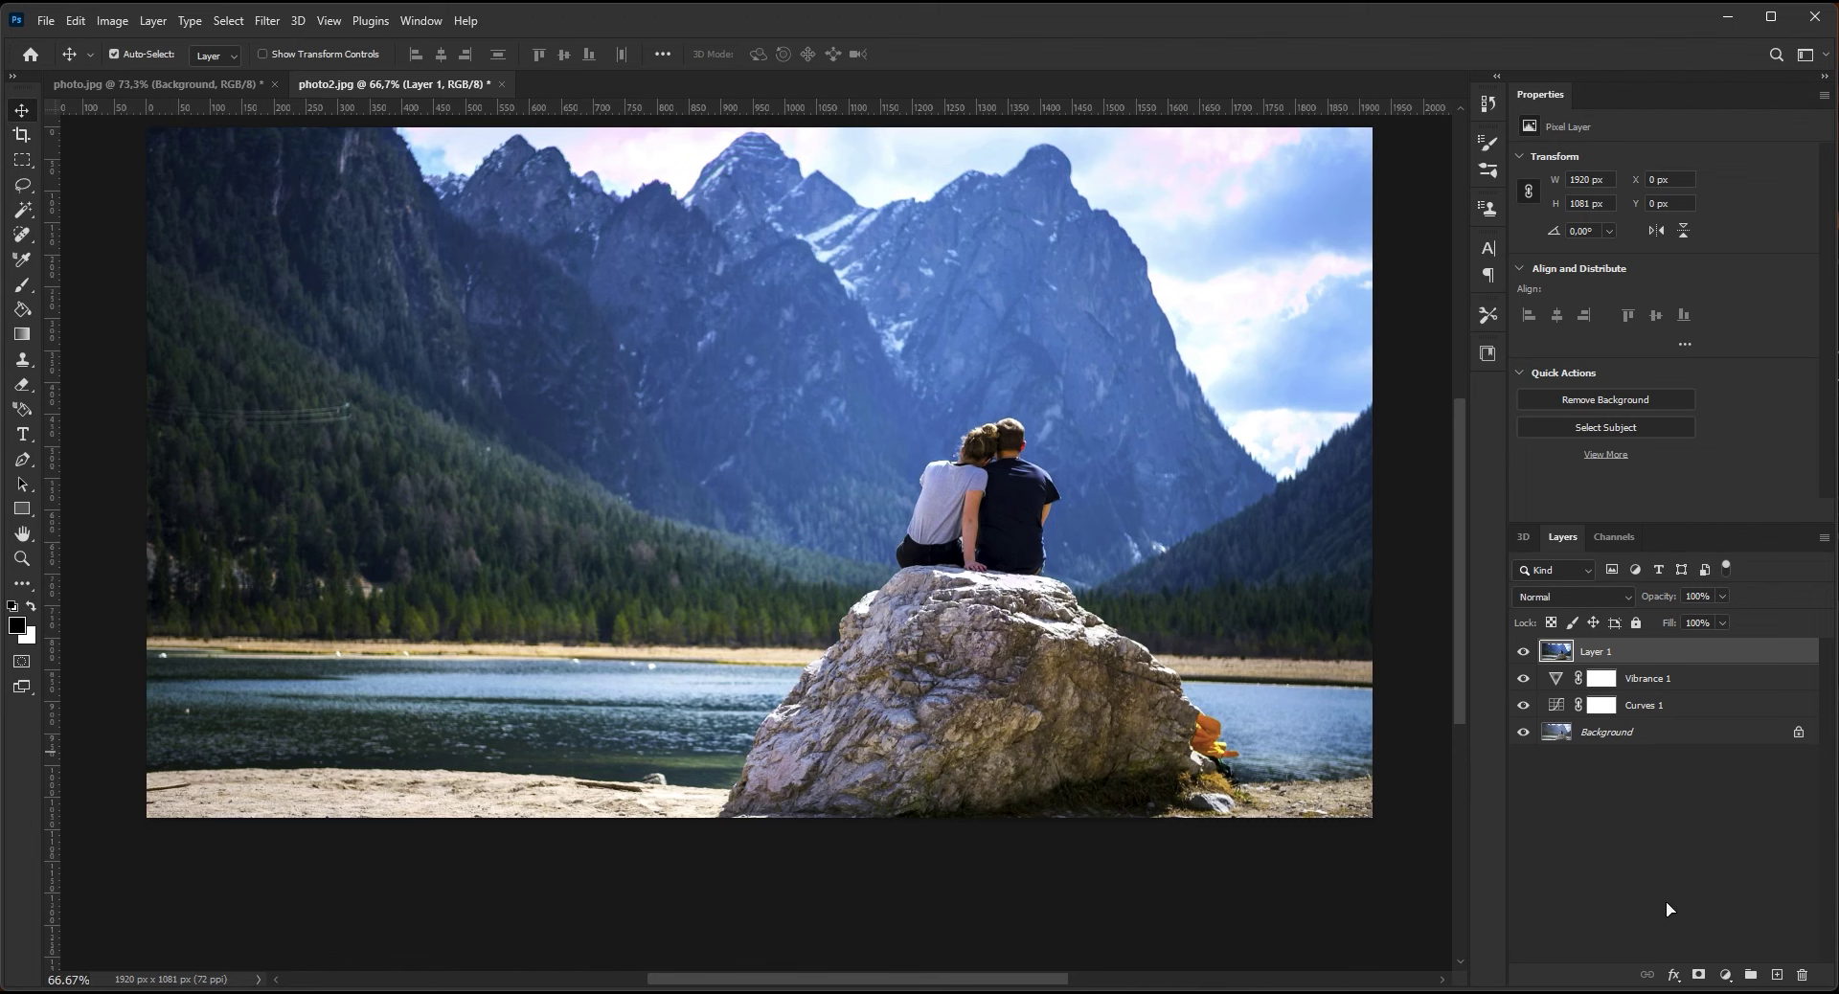
{"action": "left_click", "coordinate": [267, 21]}
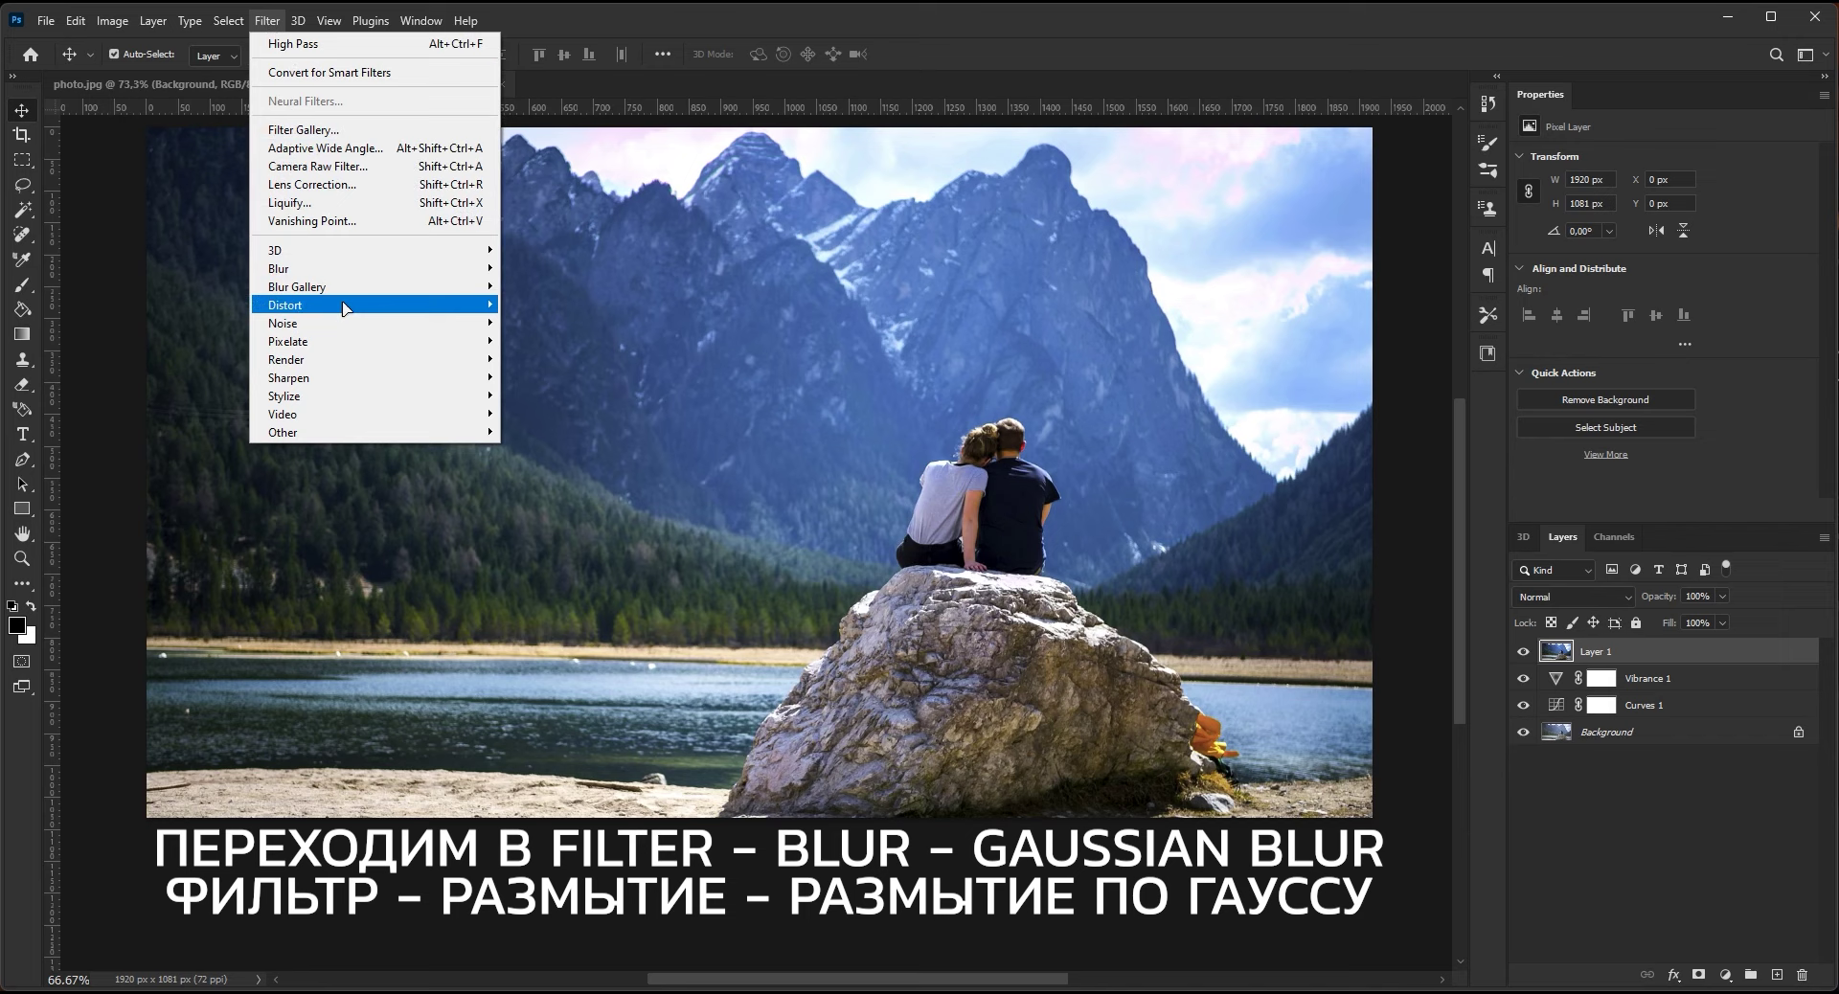
{"action": "mouse_move", "coordinate": [374, 267]}
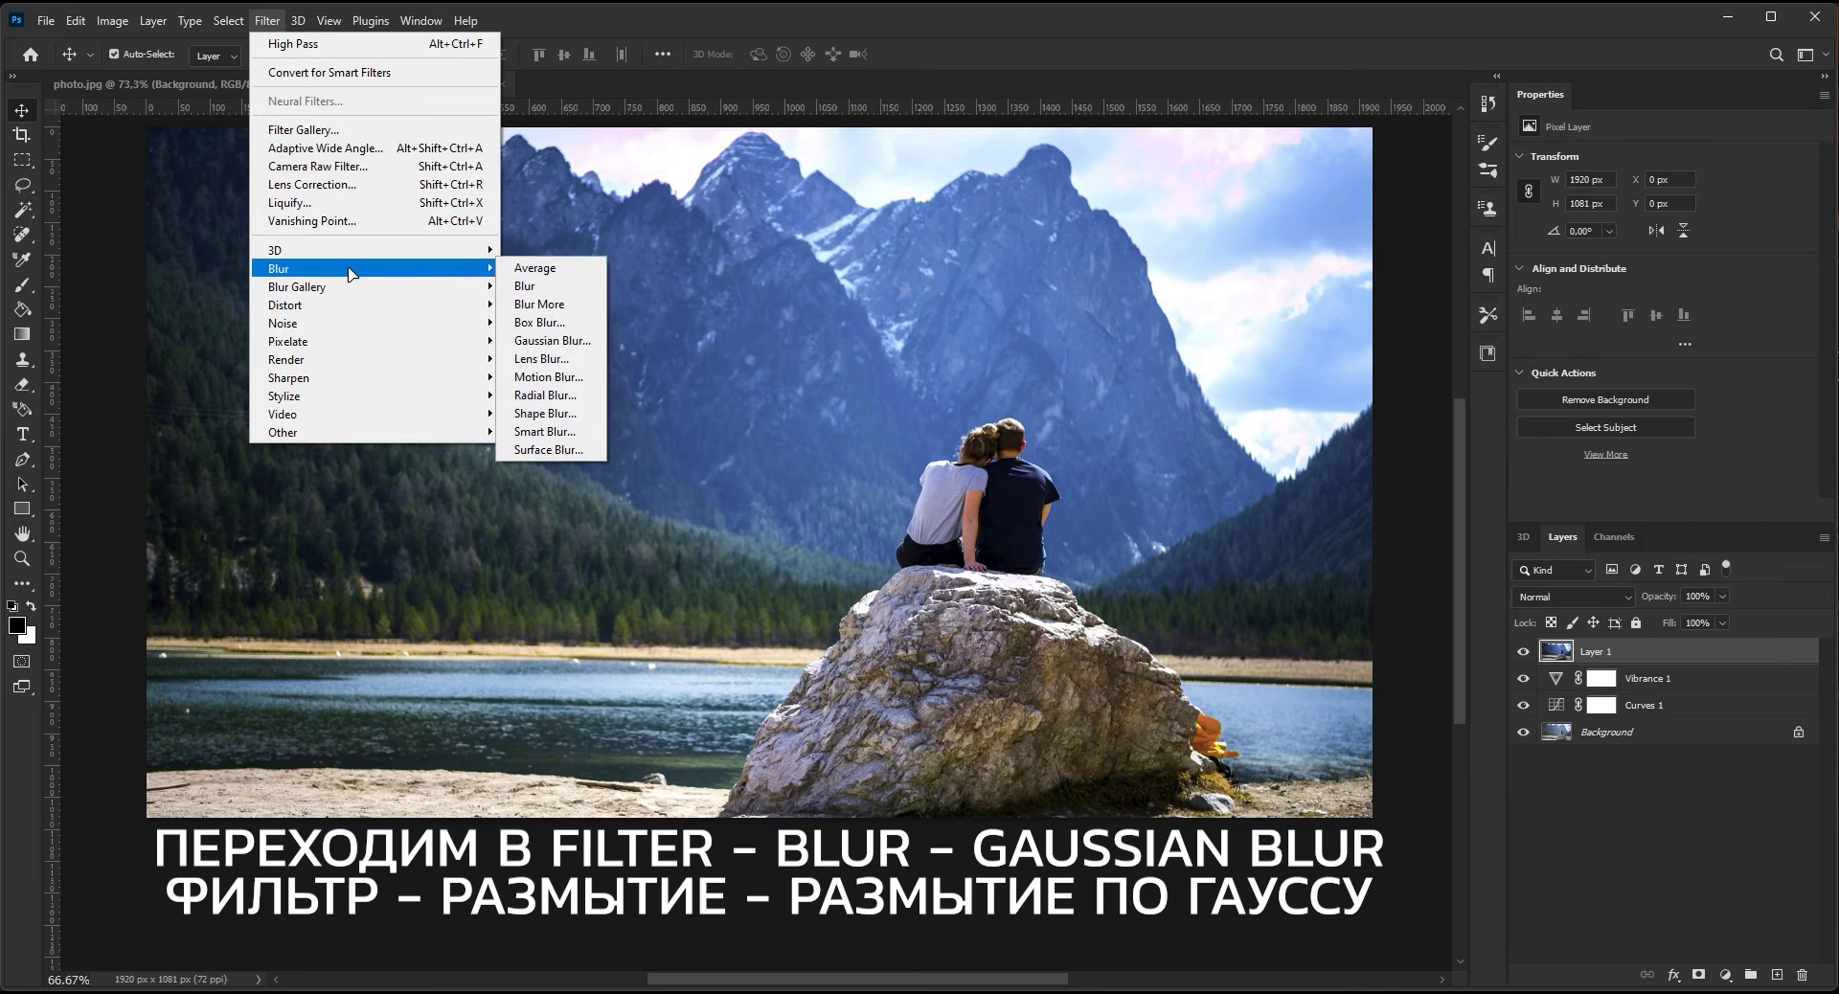
{"action": "left_click", "coordinate": [565, 341]}
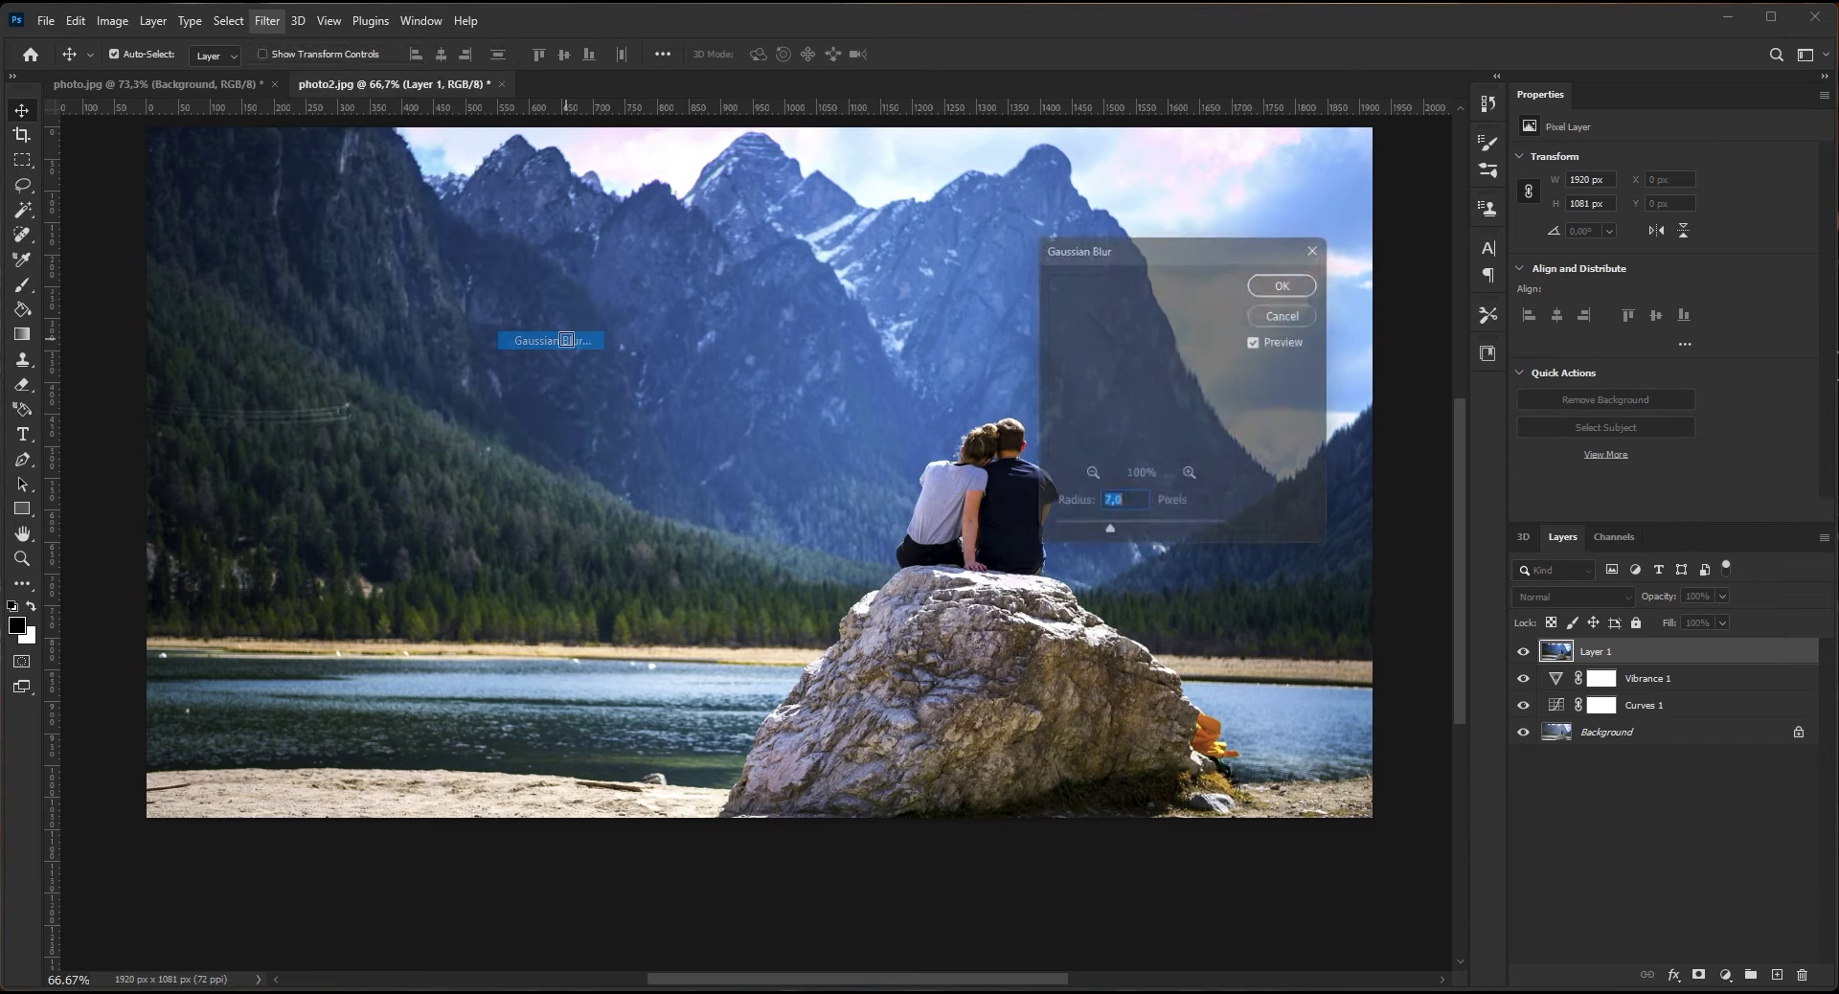
{"action": "left_click_drag", "start_coordinate": [1165, 261], "coordinate": [1209, 248]}
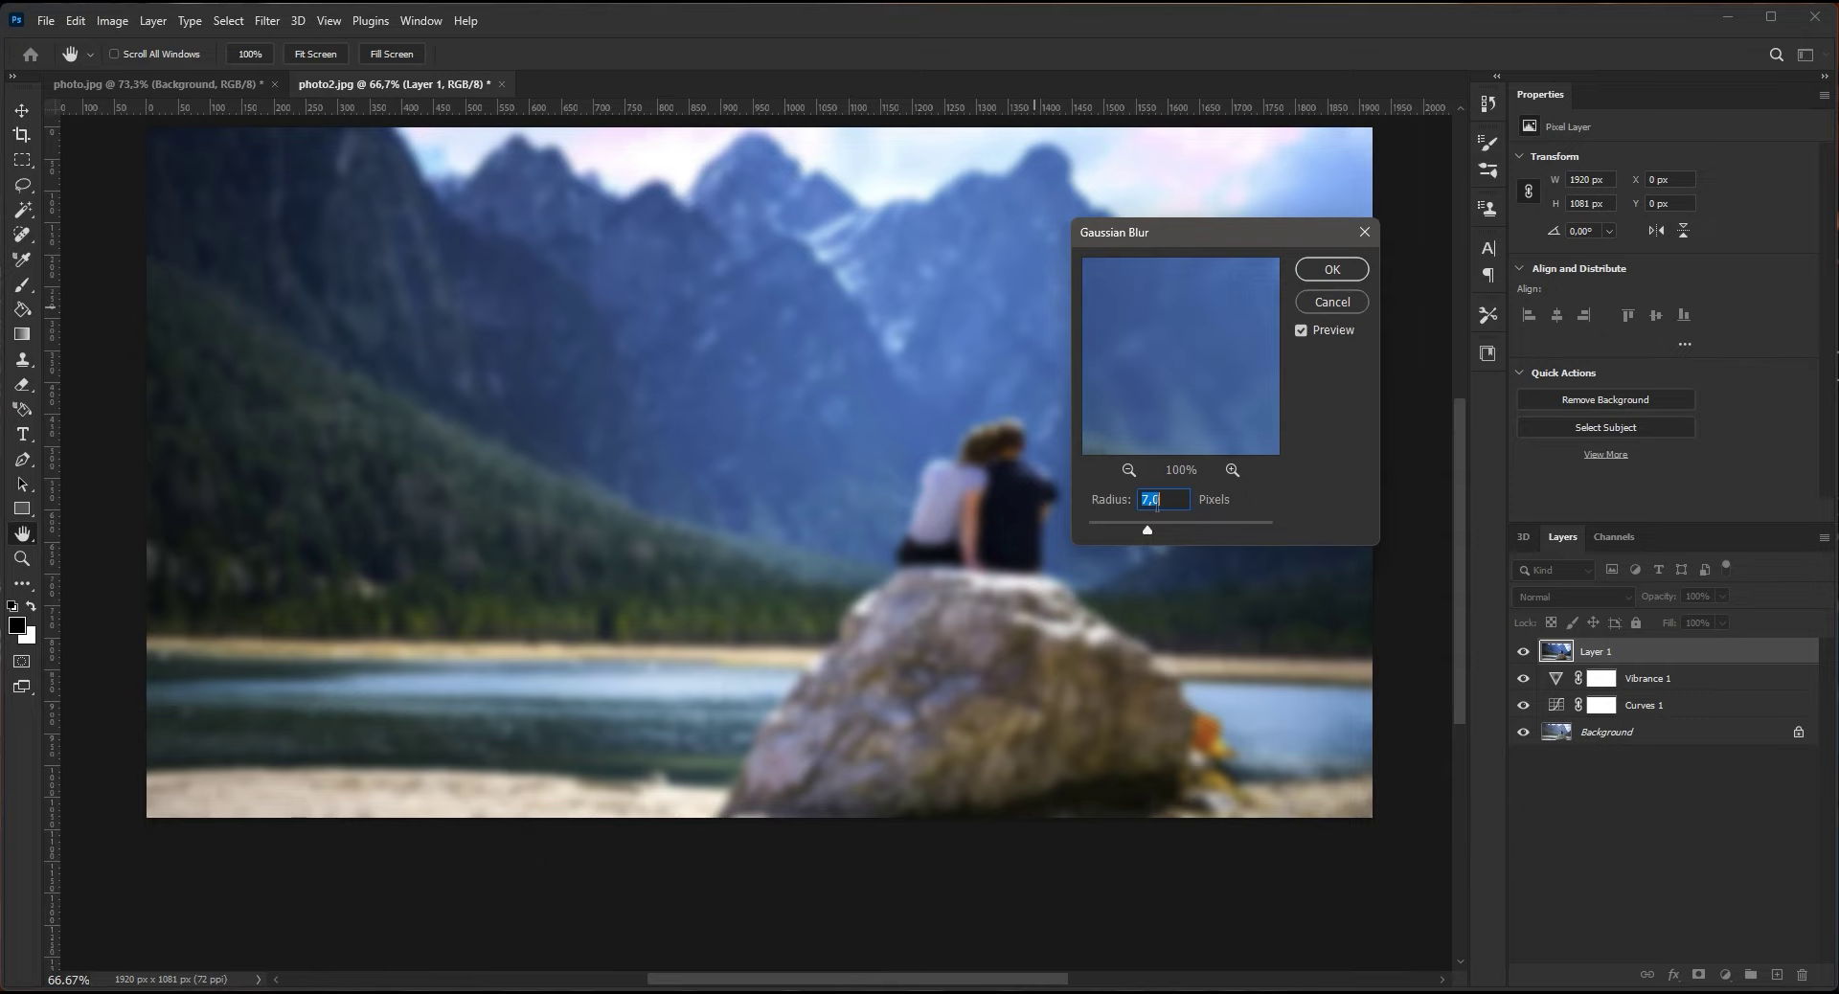
{"action": "left_click", "coordinate": [1318, 271]}
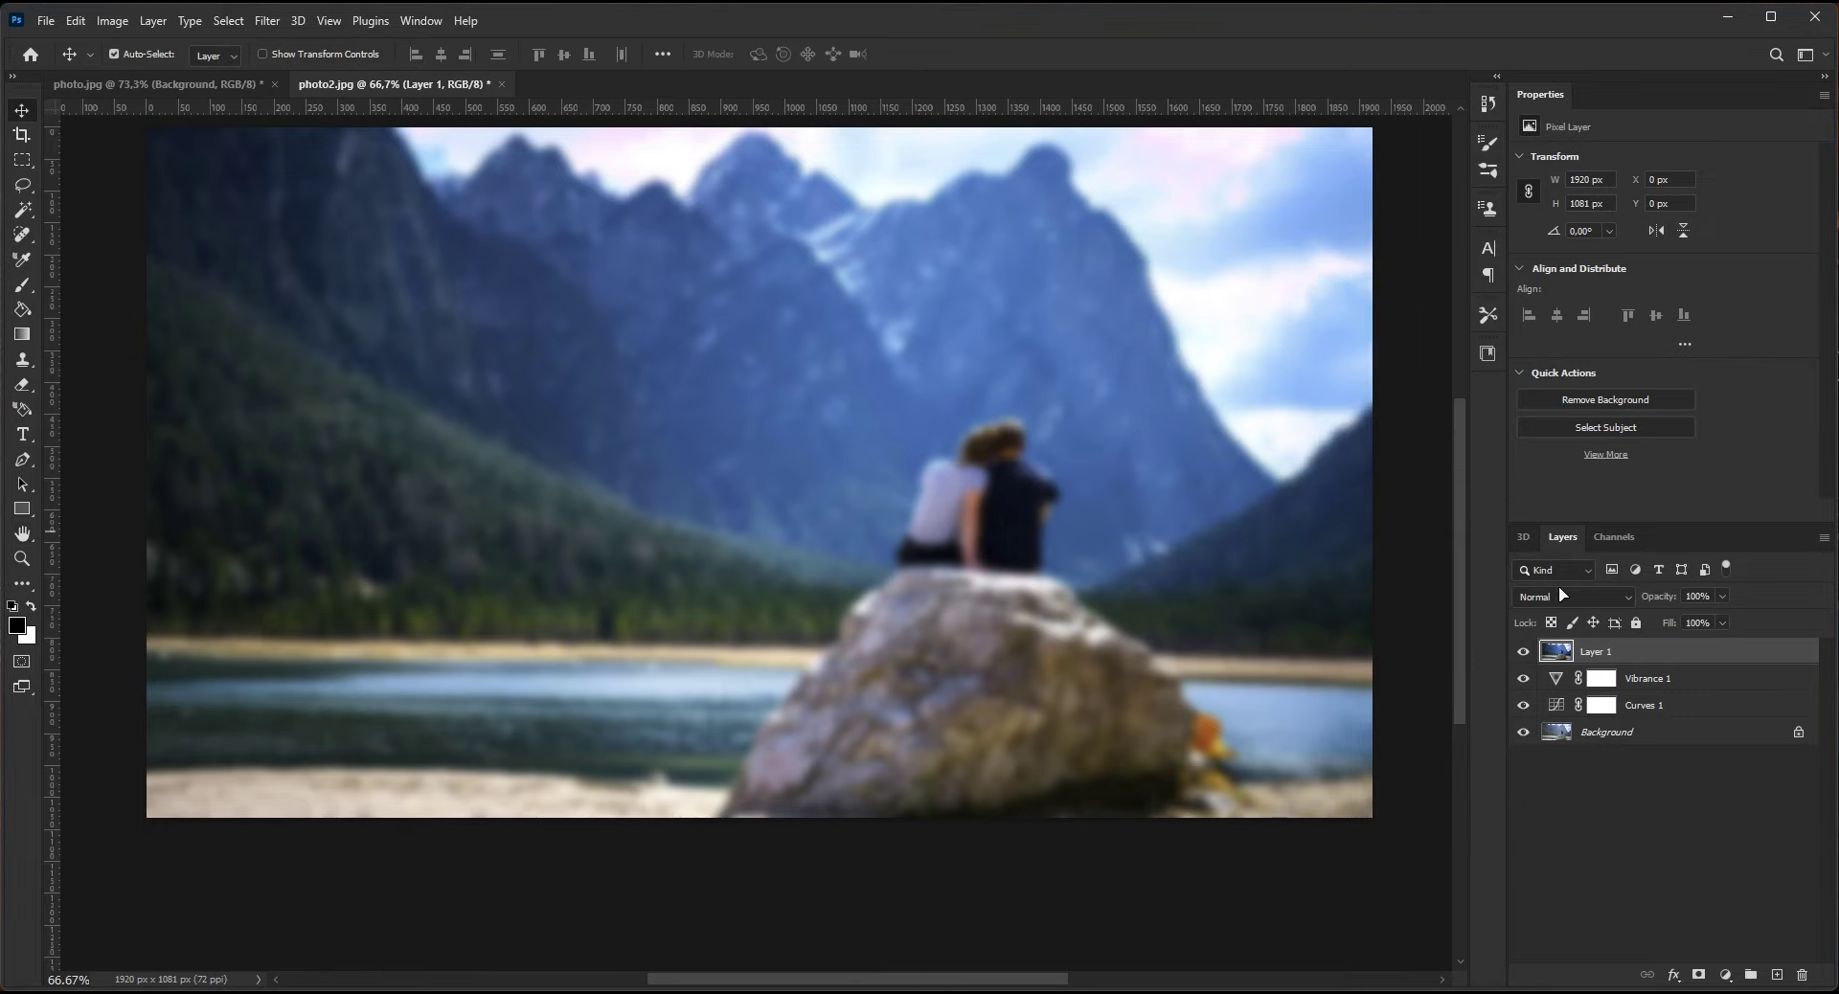
Step: Set the blurred Layer 1 to Soft Light blend mode at 24% opacity
{"action": "left_click", "coordinate": [1628, 595]}
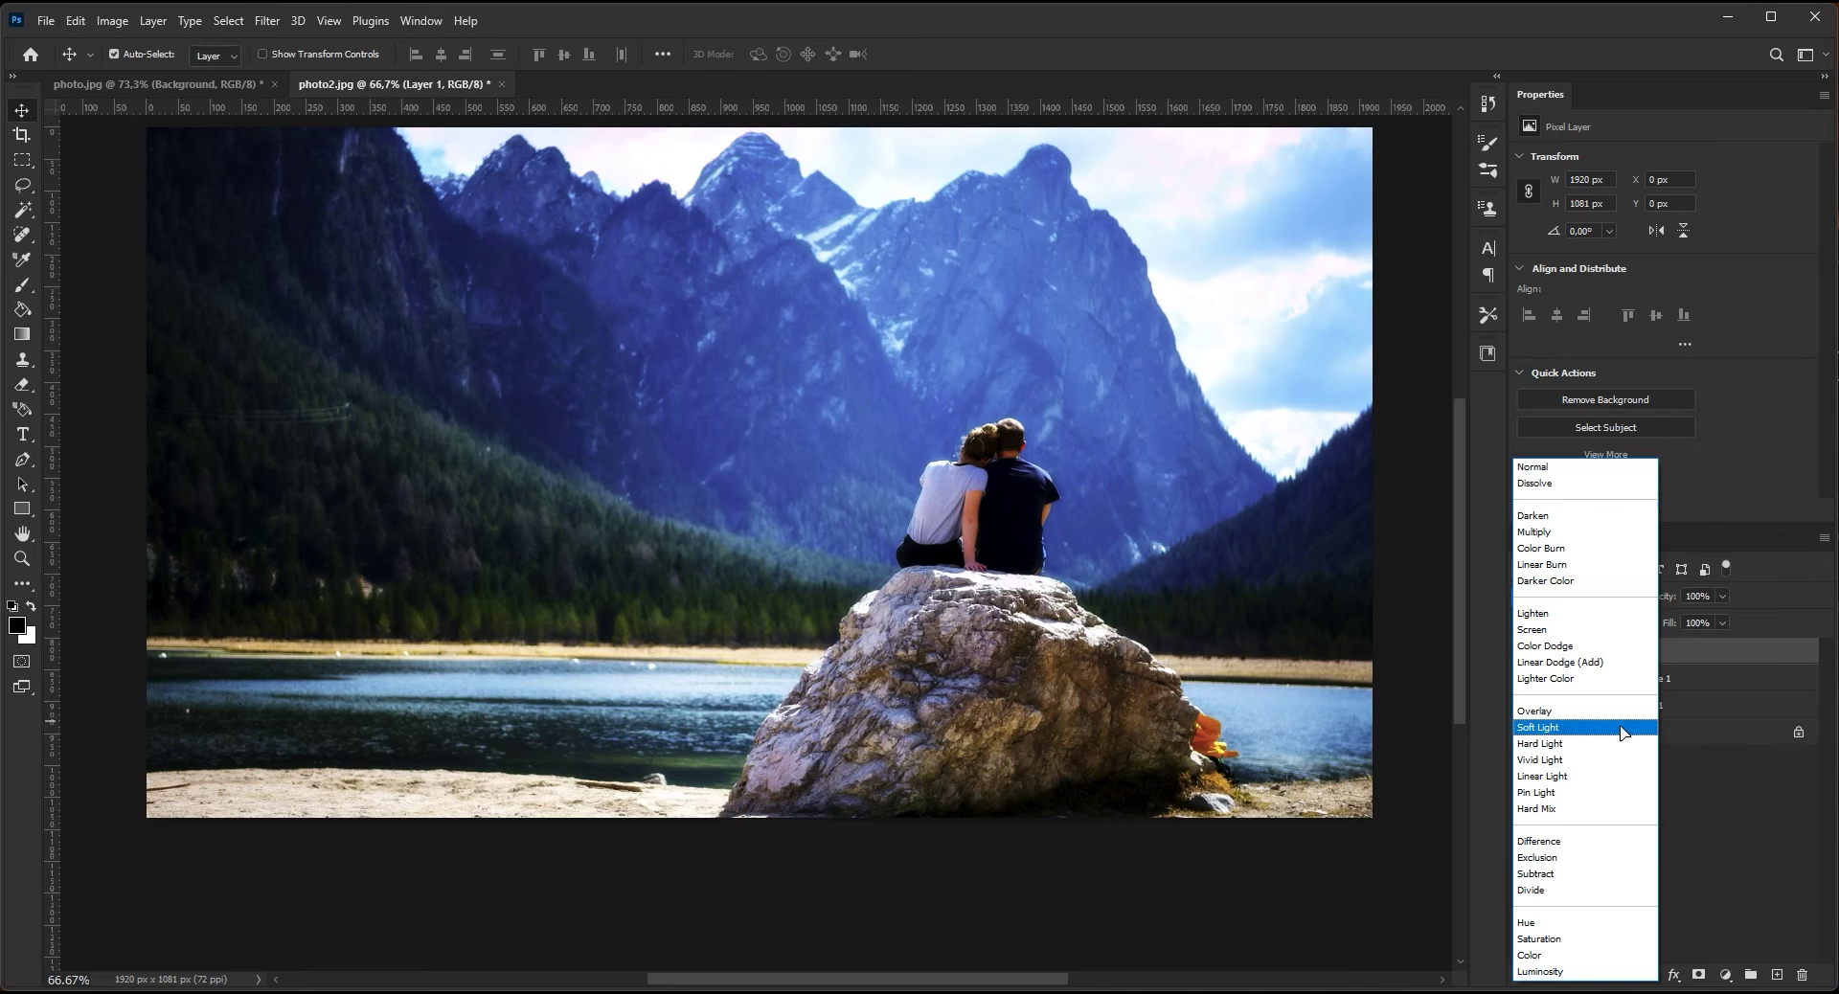
{"action": "left_click", "coordinate": [1602, 729]}
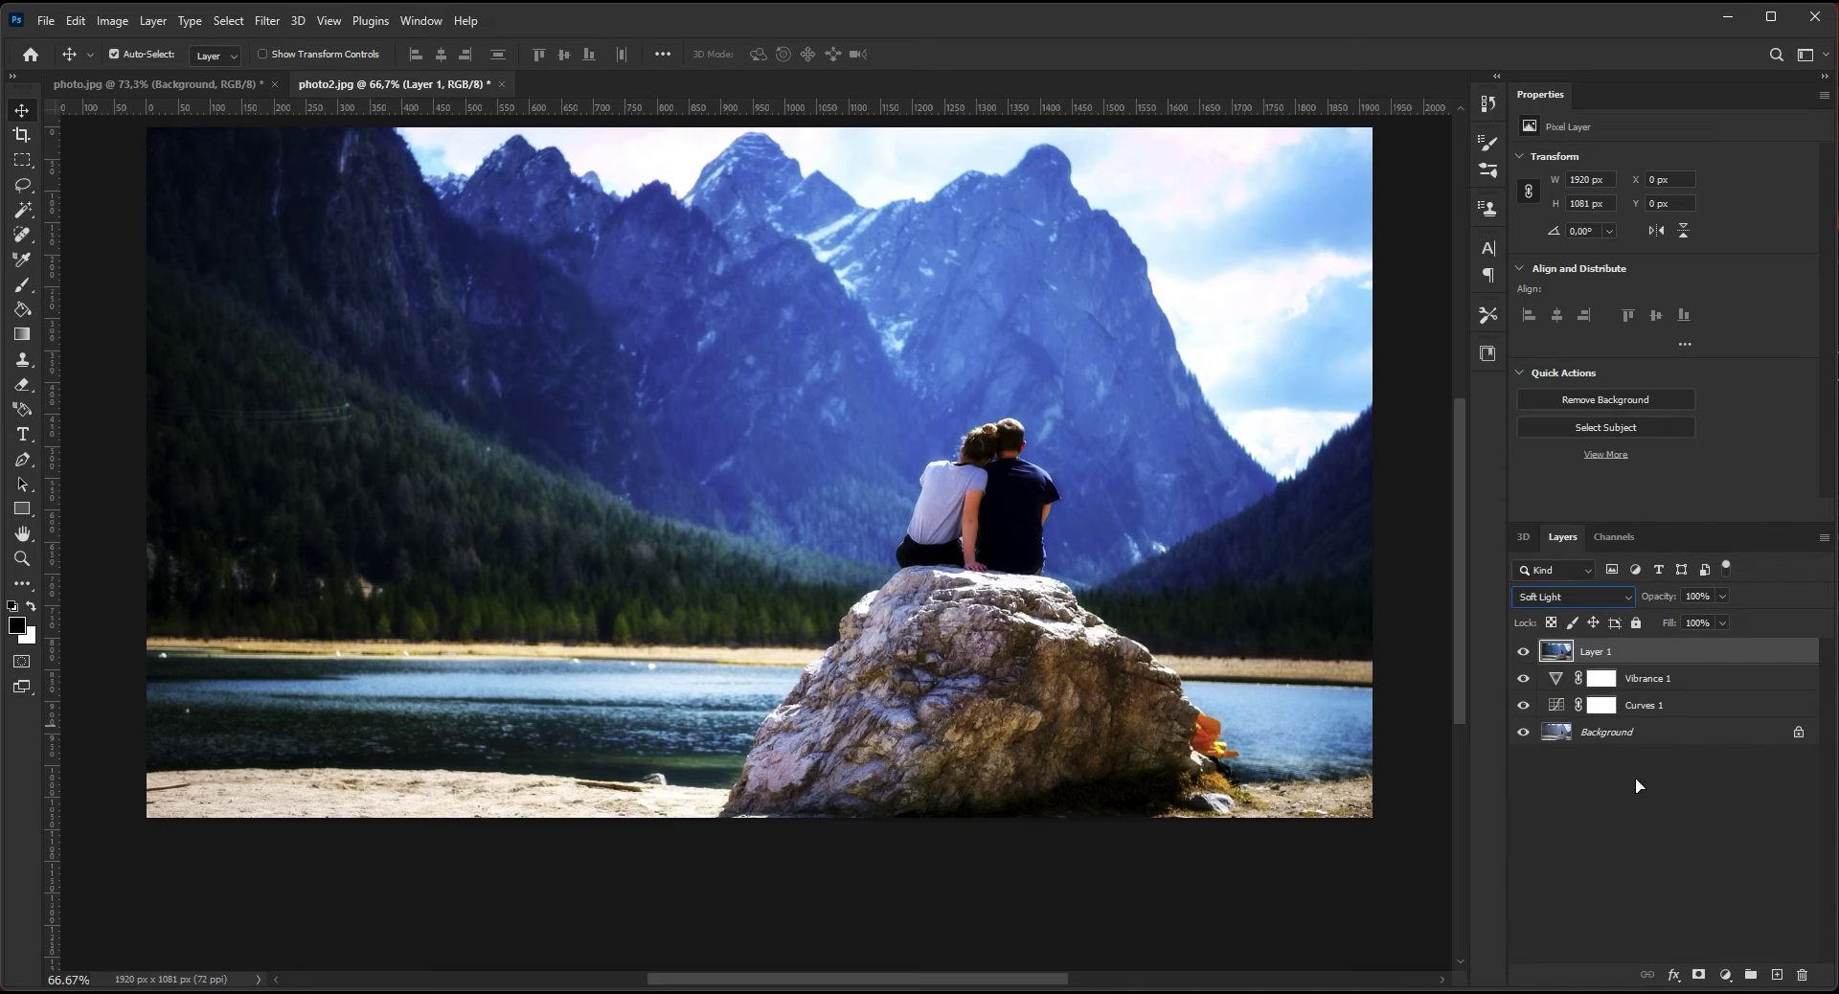
{"action": "left_click", "coordinate": [1722, 595]}
{"action": "left_click_drag", "start_coordinate": [1722, 619], "coordinate": [1660, 625]}
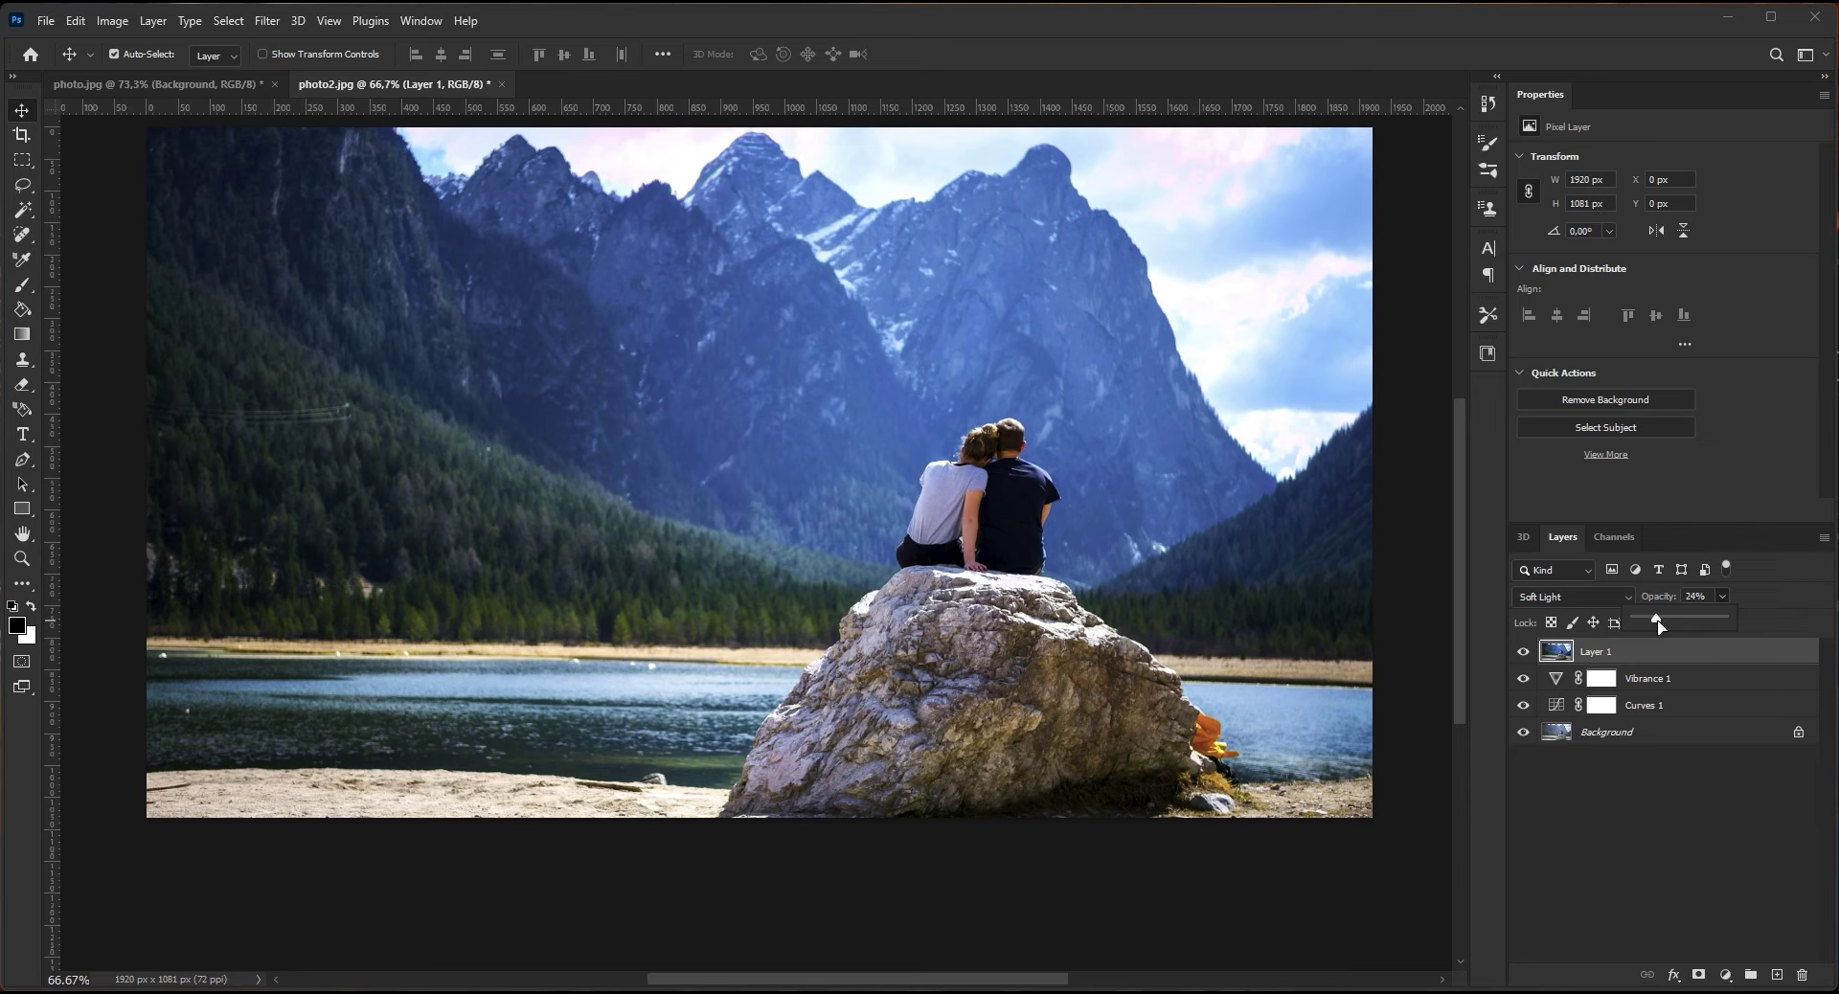
{"action": "left_click", "coordinate": [1771, 623]}
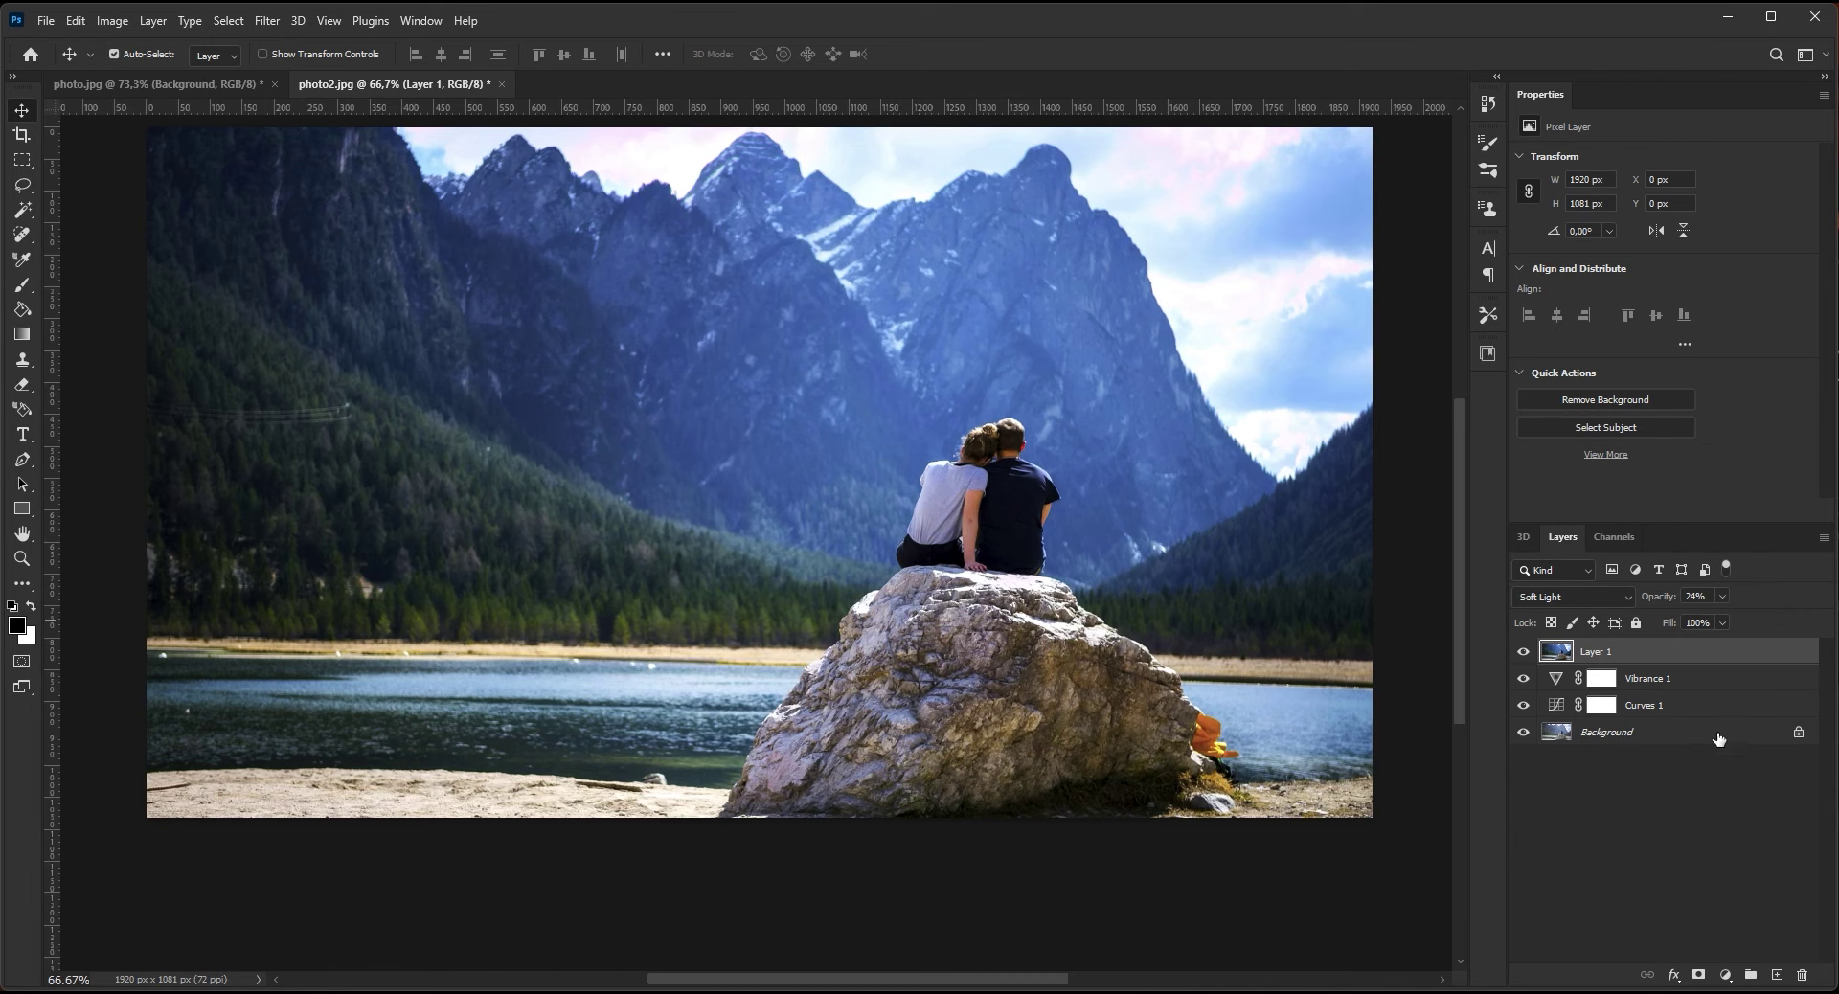
Step: Add a Curves 2 S-curve (highlight point 186→196) and a new empty Layer 2 above it
{"action": "left_click", "coordinate": [1725, 975]}
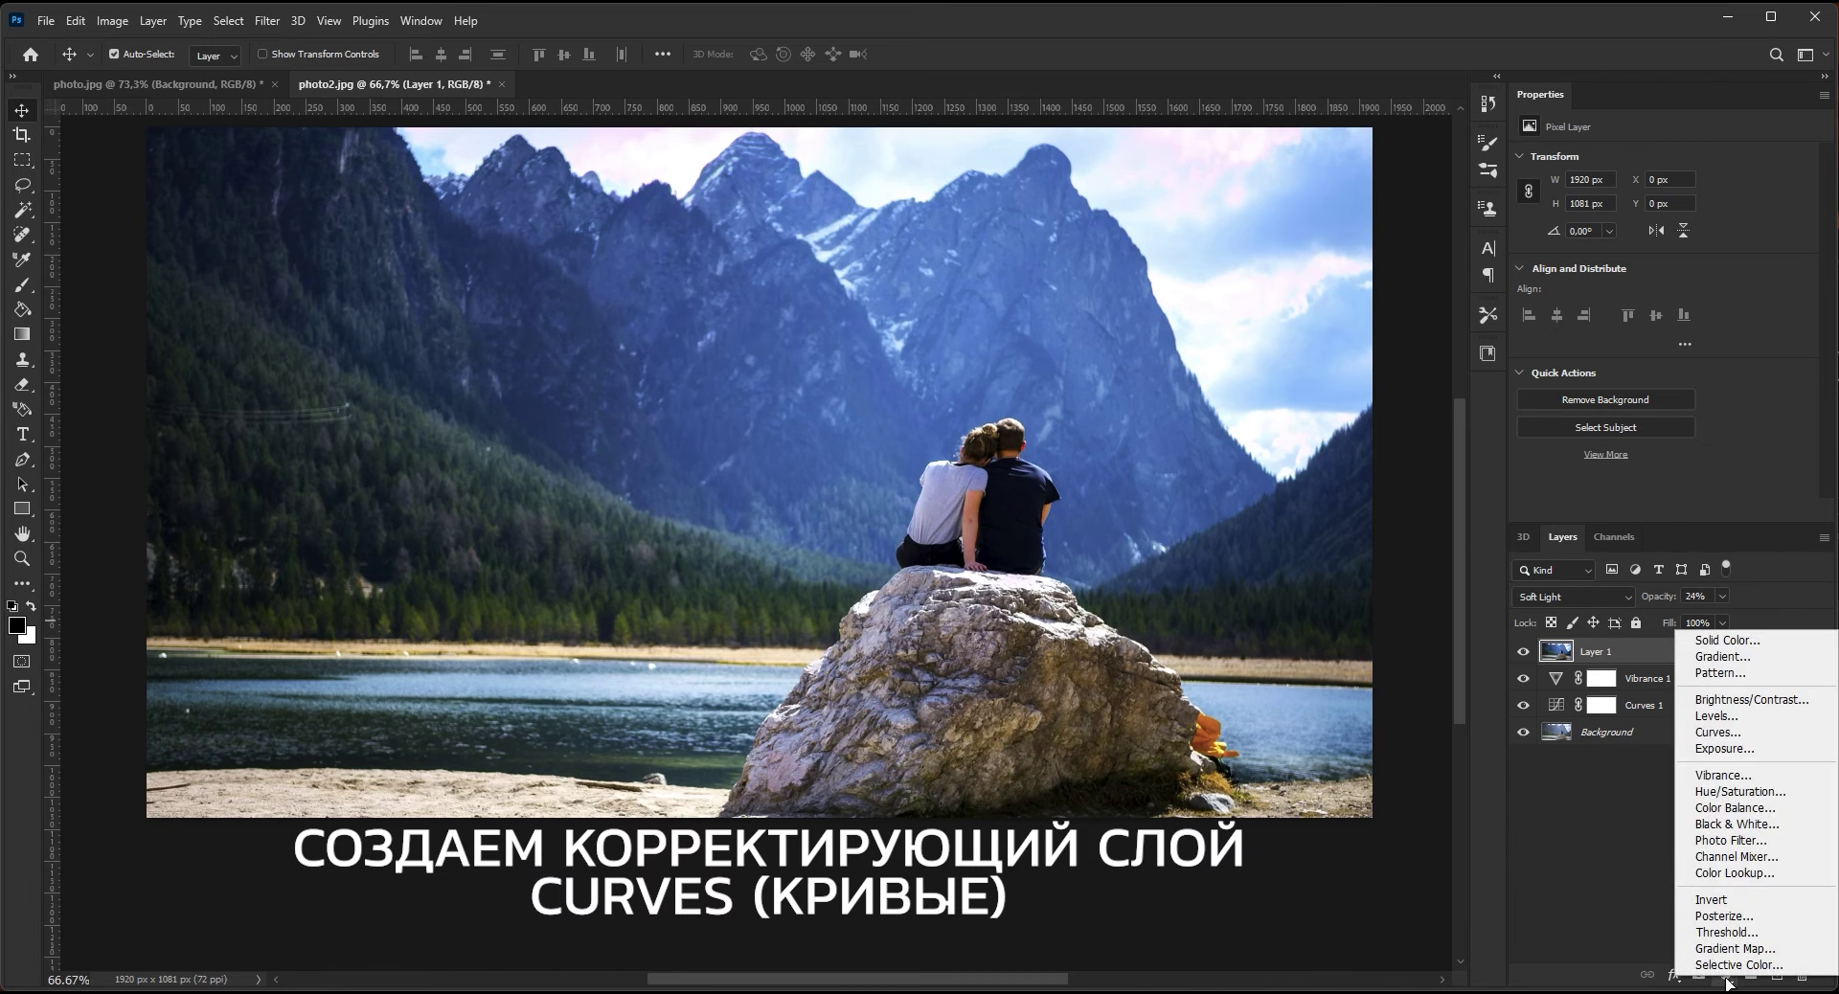
{"action": "left_click", "coordinate": [1770, 735]}
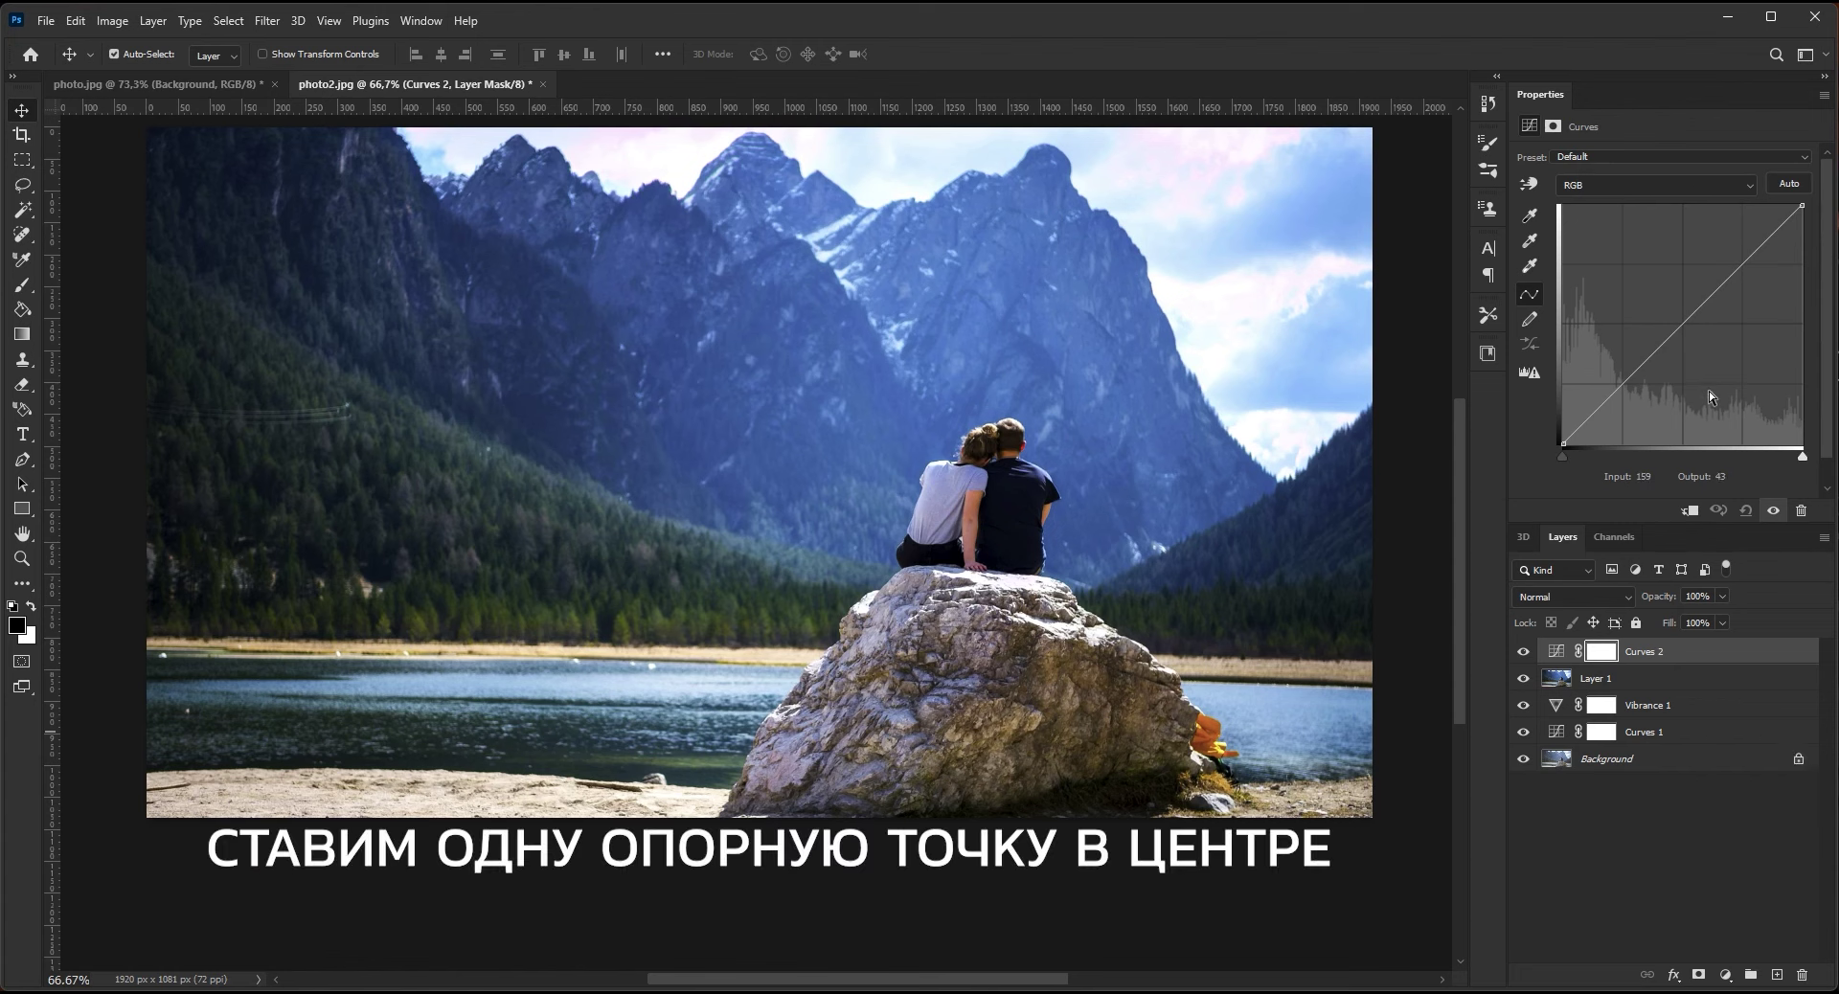
{"action": "left_click", "coordinate": [1683, 323]}
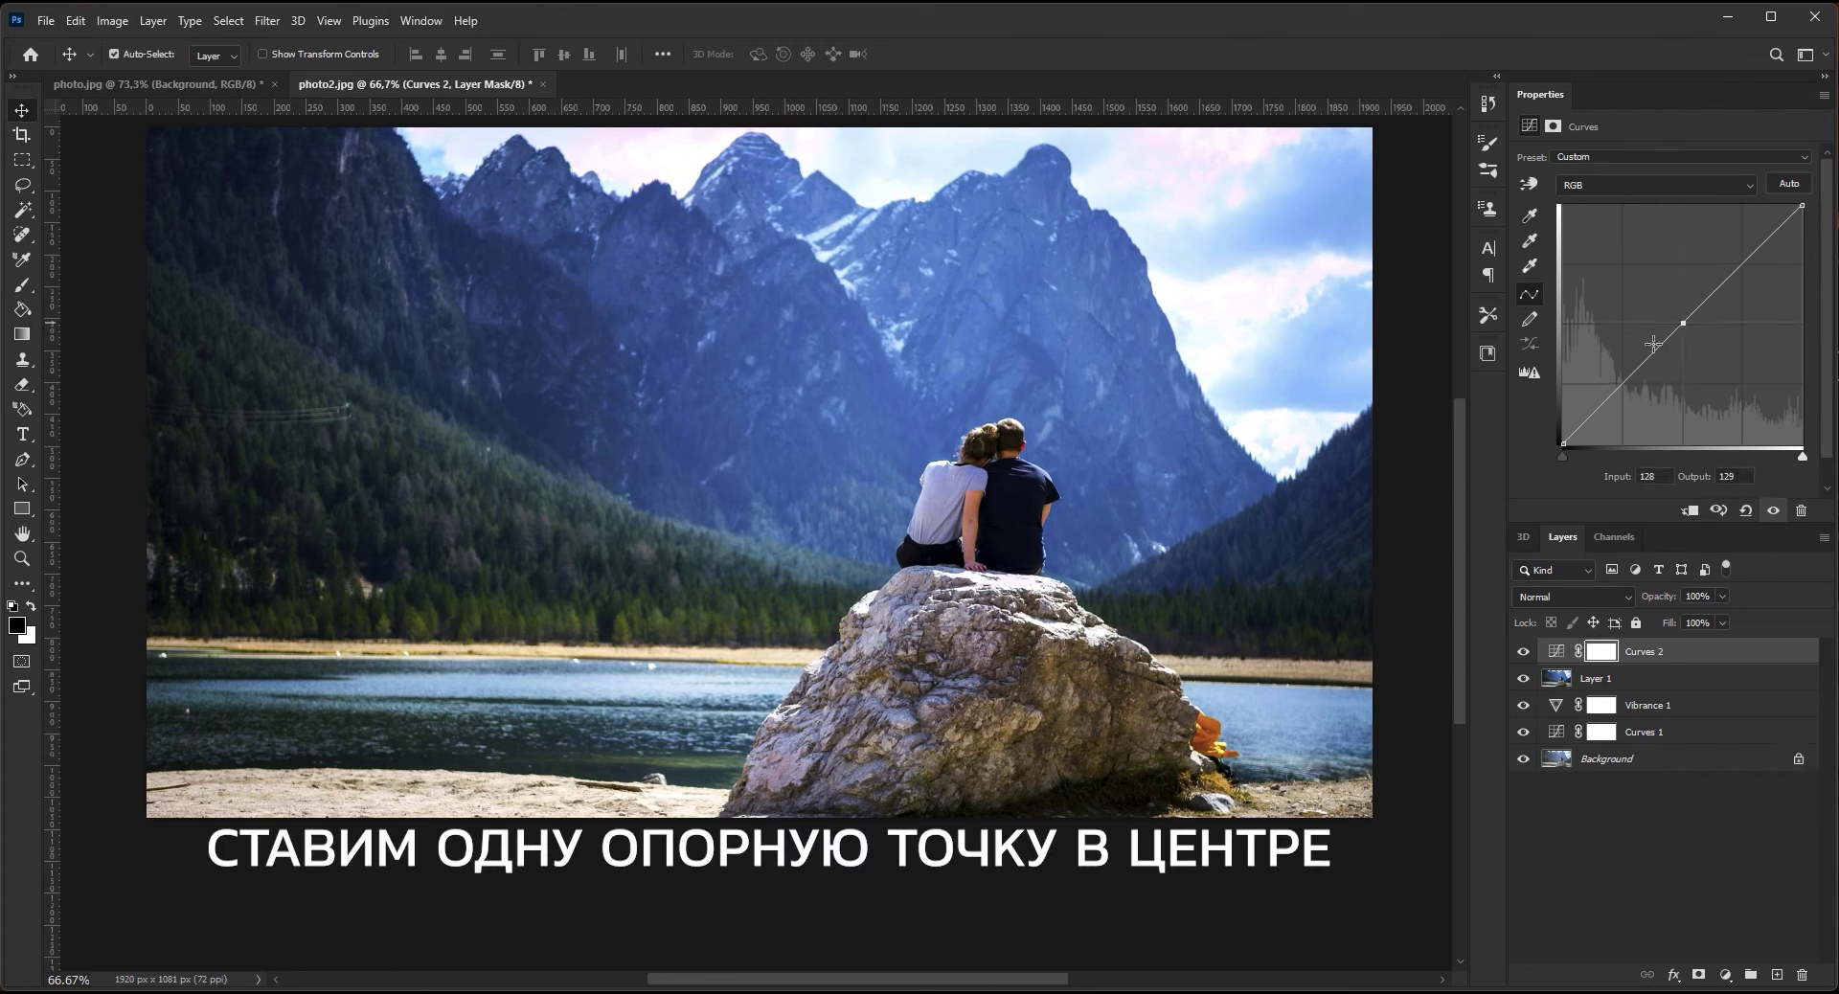
{"action": "left_click_drag", "start_coordinate": [1623, 384], "coordinate": [1629, 389]}
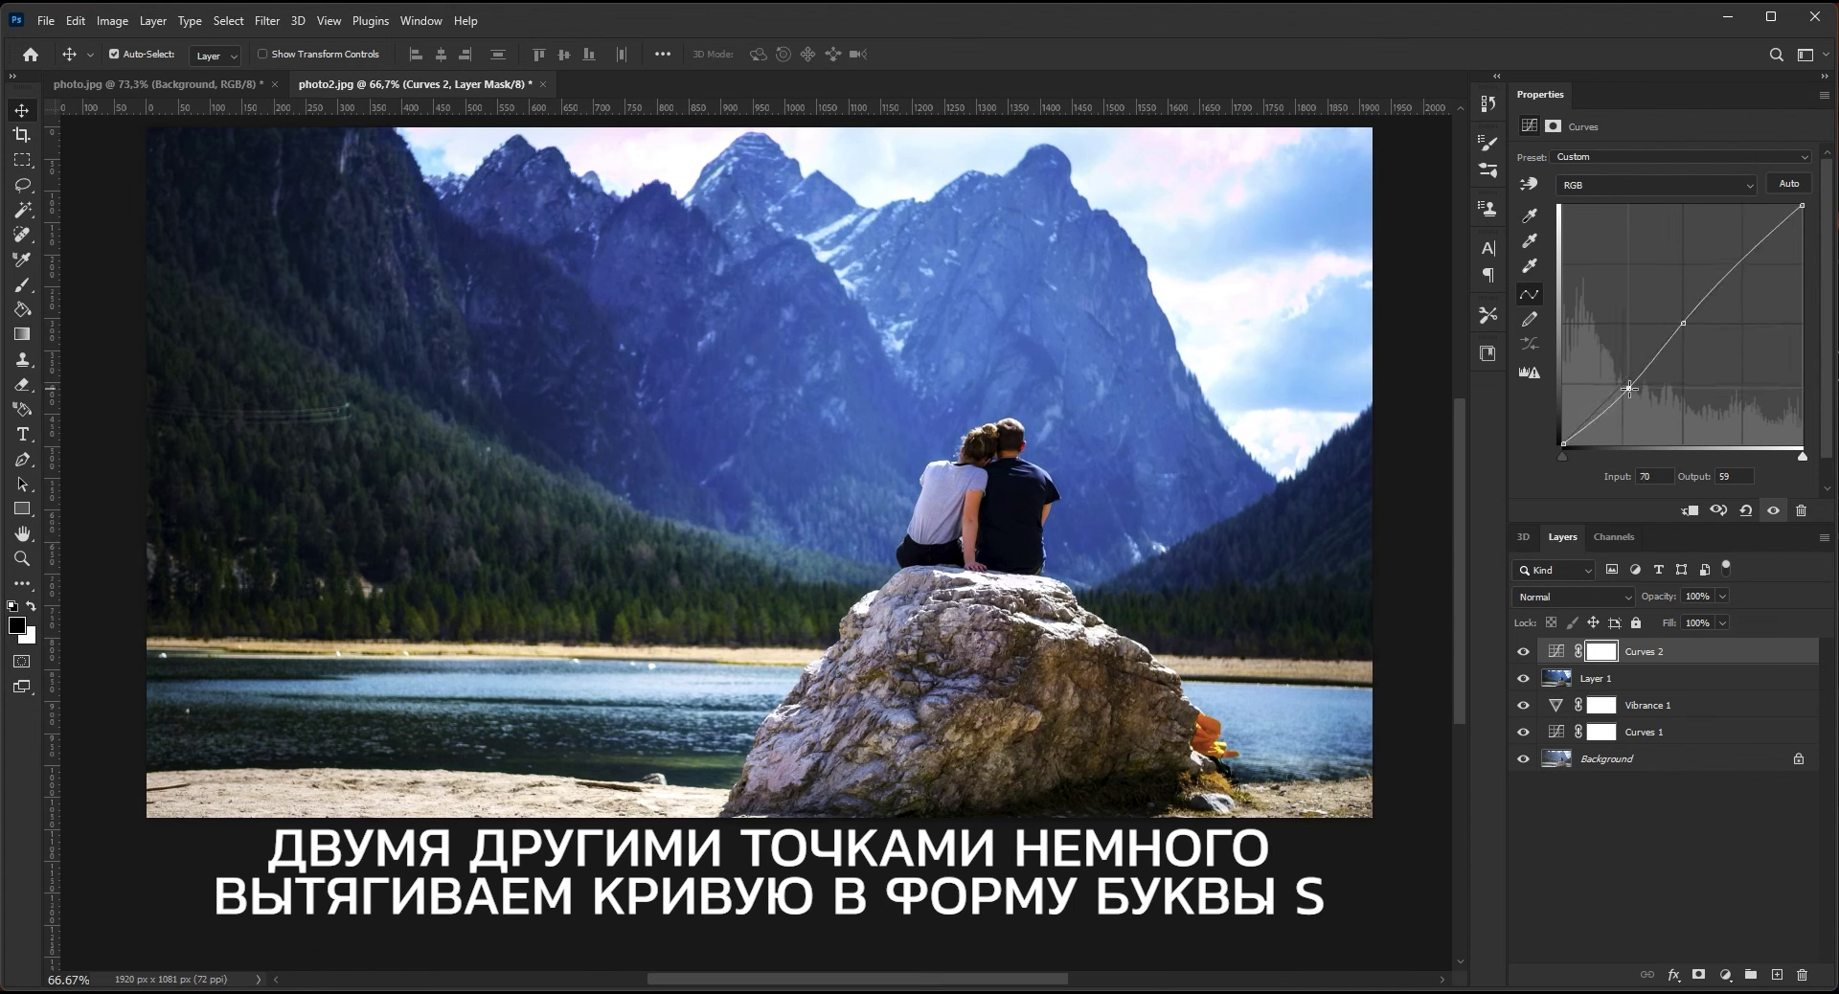
{"action": "left_click_drag", "start_coordinate": [1741, 265], "coordinate": [1738, 260]}
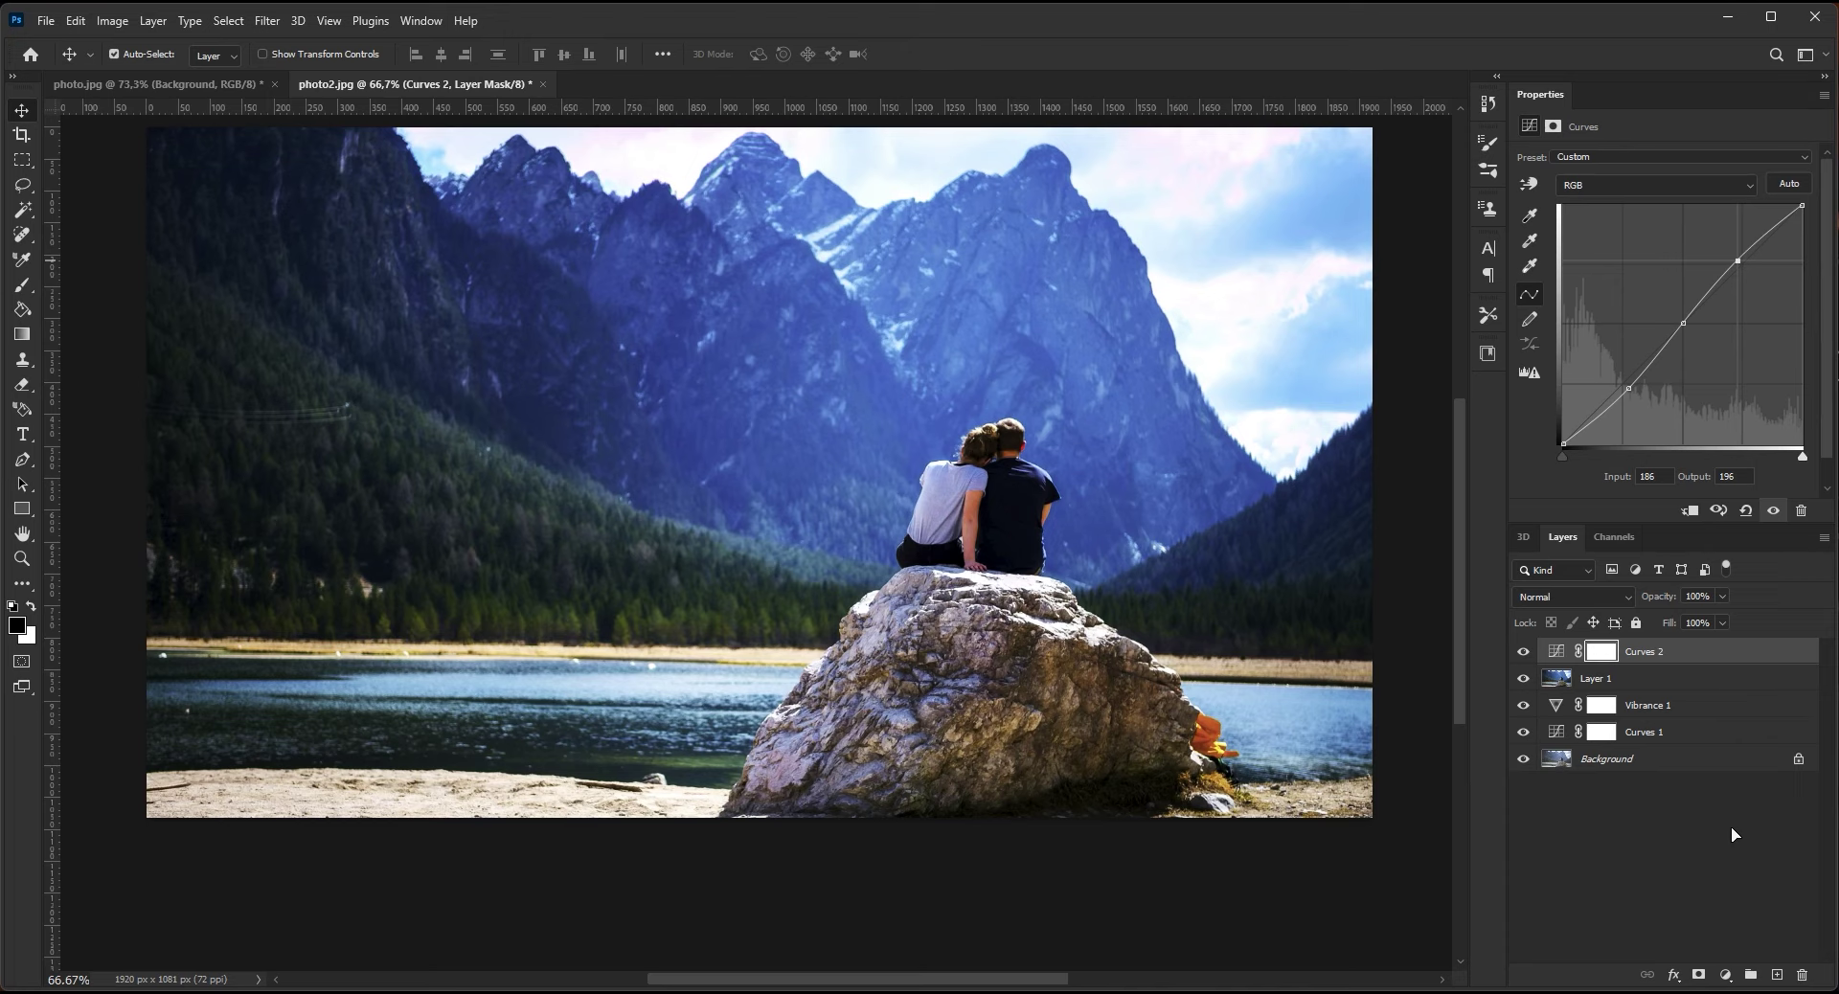
{"action": "left_click", "coordinate": [1777, 975]}
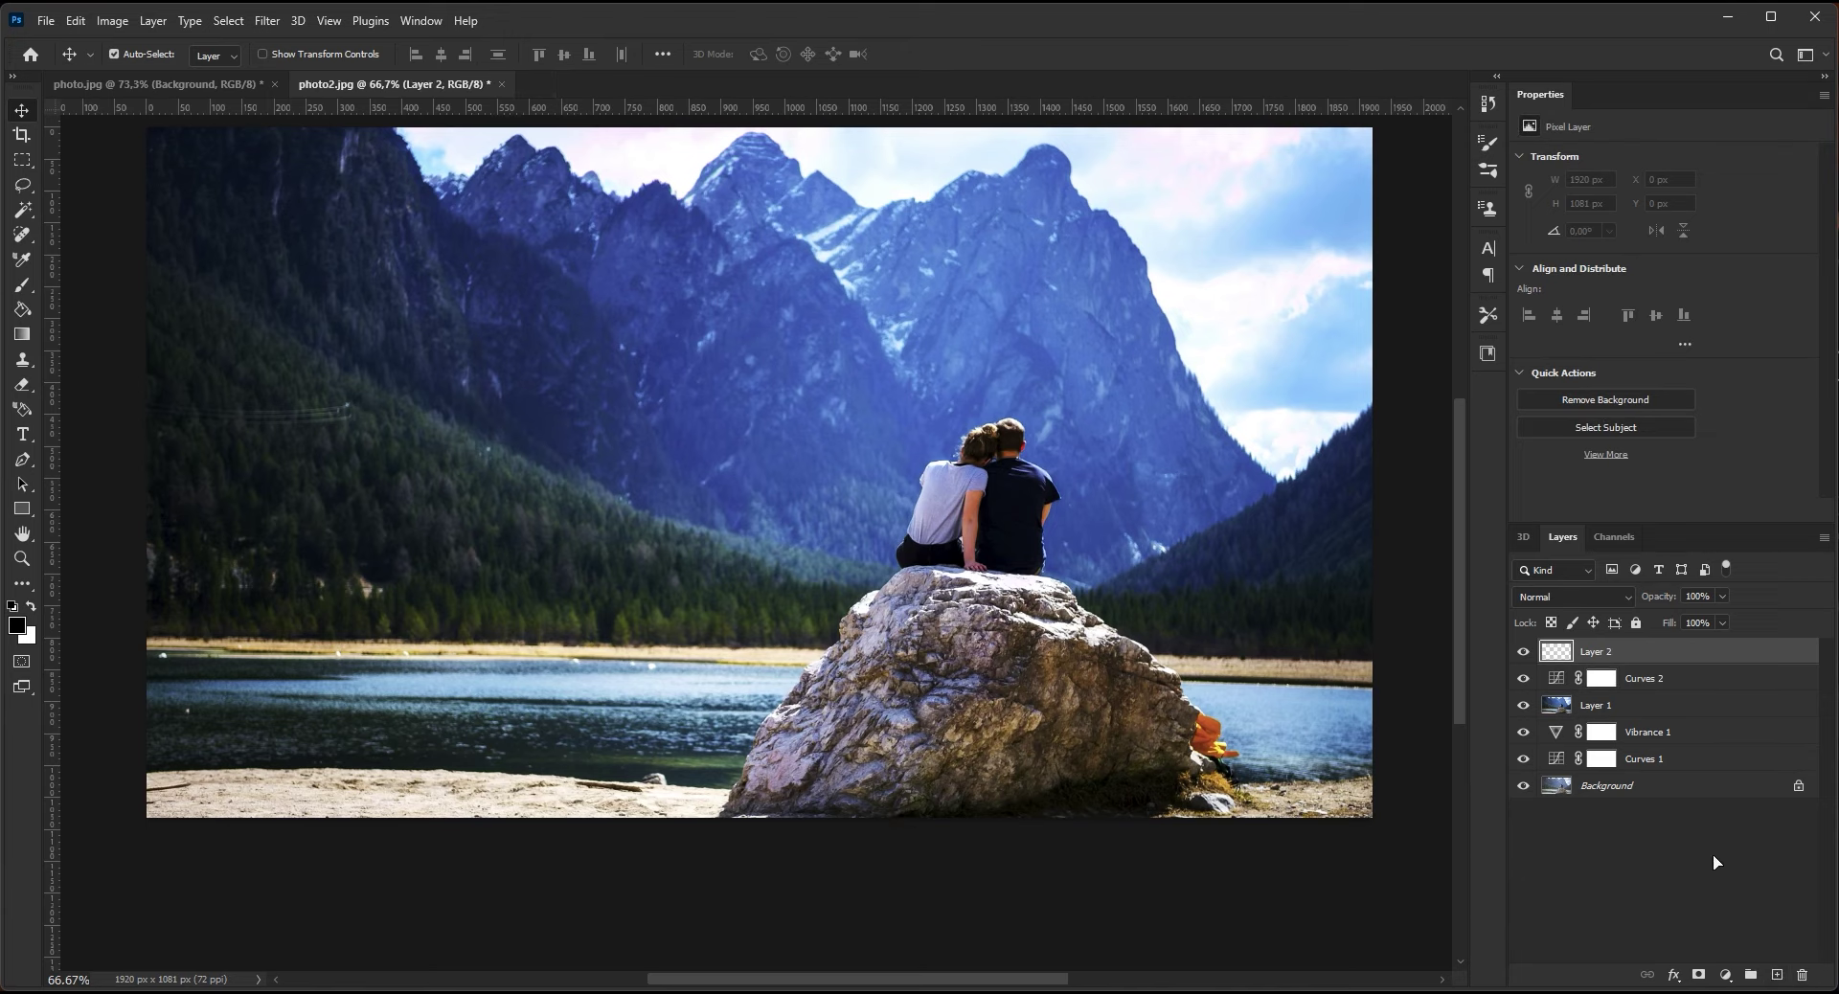
Step: Set the foreground colour to an orange (about d0670a) and fill Layer 2 with it
{"action": "left_click", "coordinate": [17, 627]}
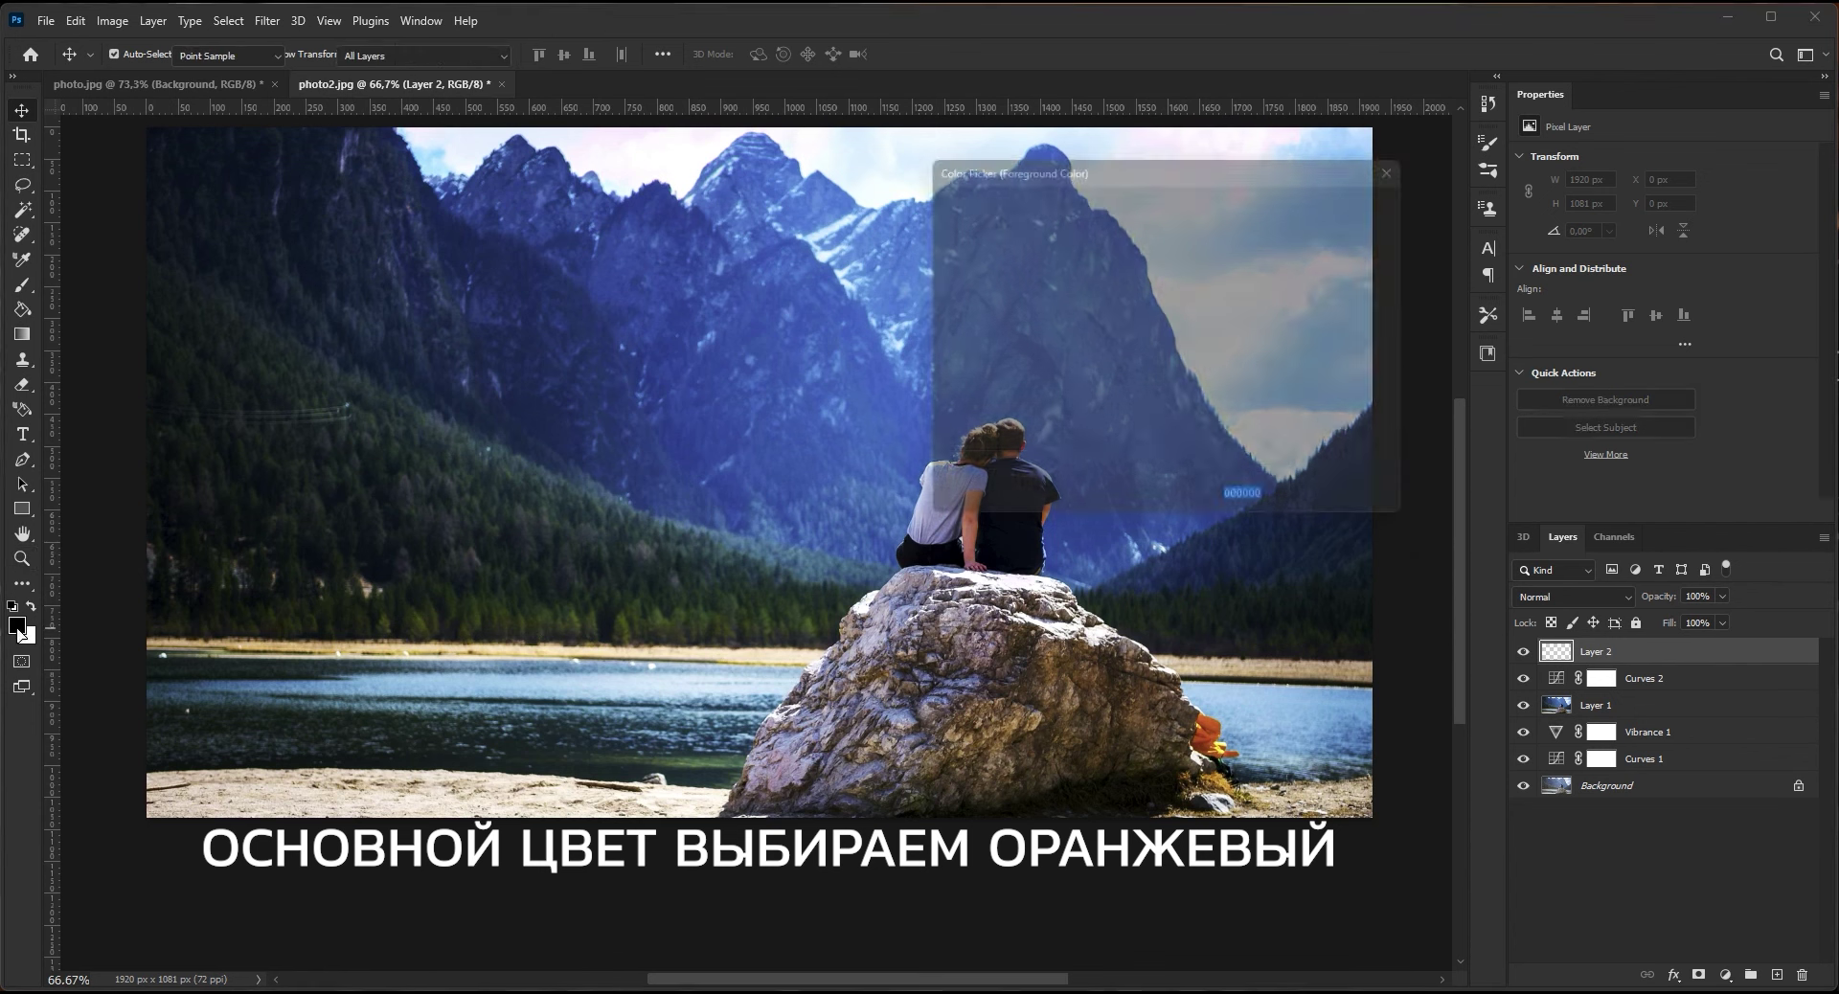
{"action": "left_click_drag", "start_coordinate": [1193, 450], "coordinate": [1192, 434]}
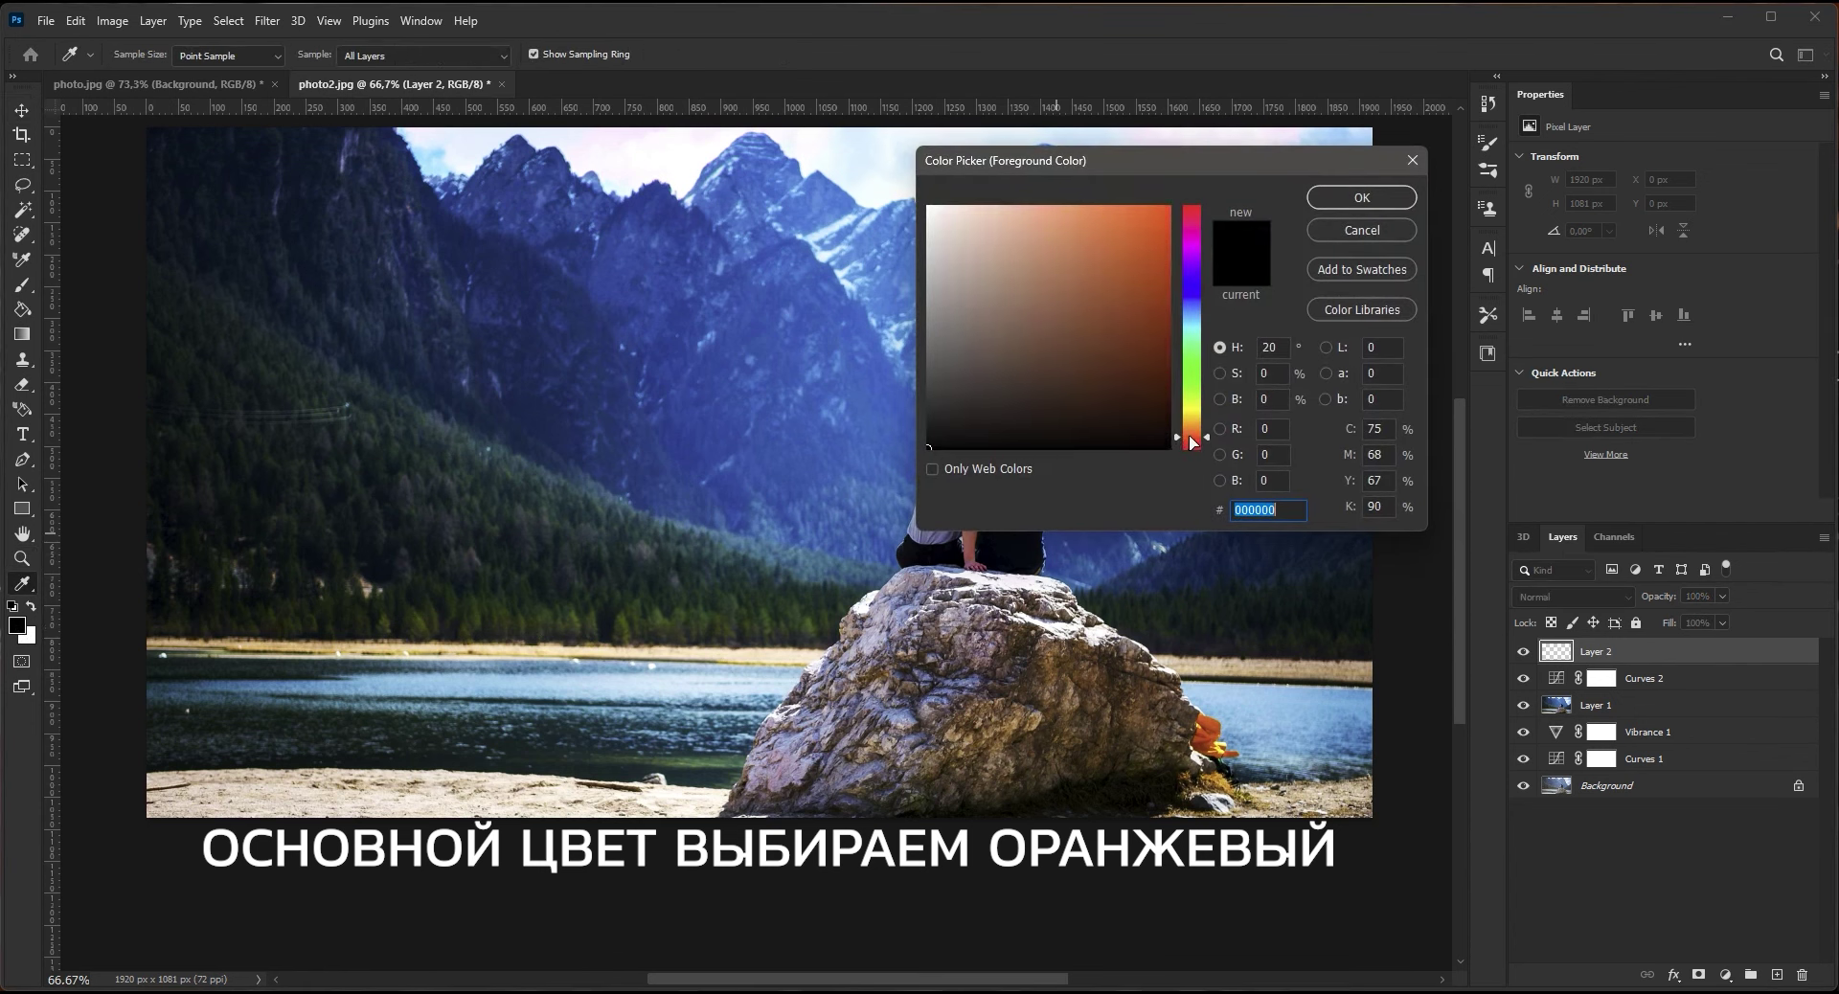
{"action": "left_click_drag", "start_coordinate": [1140, 370], "coordinate": [1164, 261]}
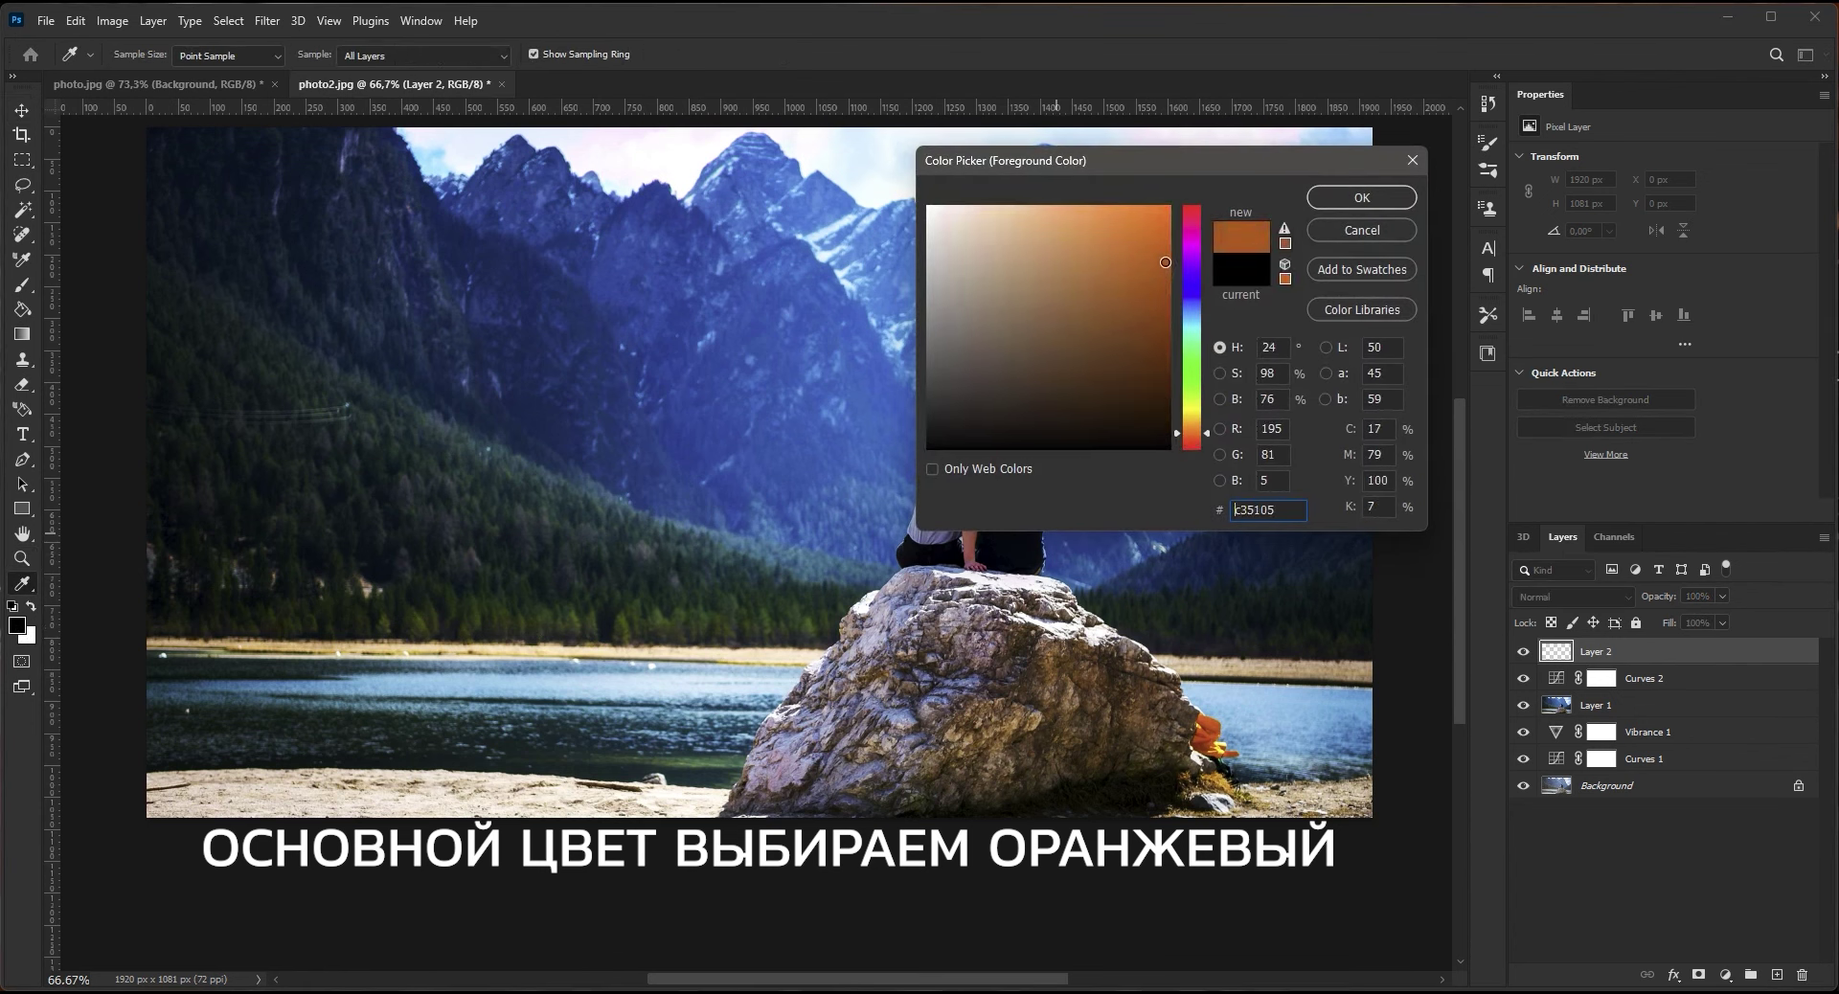
{"action": "left_click_drag", "start_coordinate": [1195, 434], "coordinate": [1192, 432]}
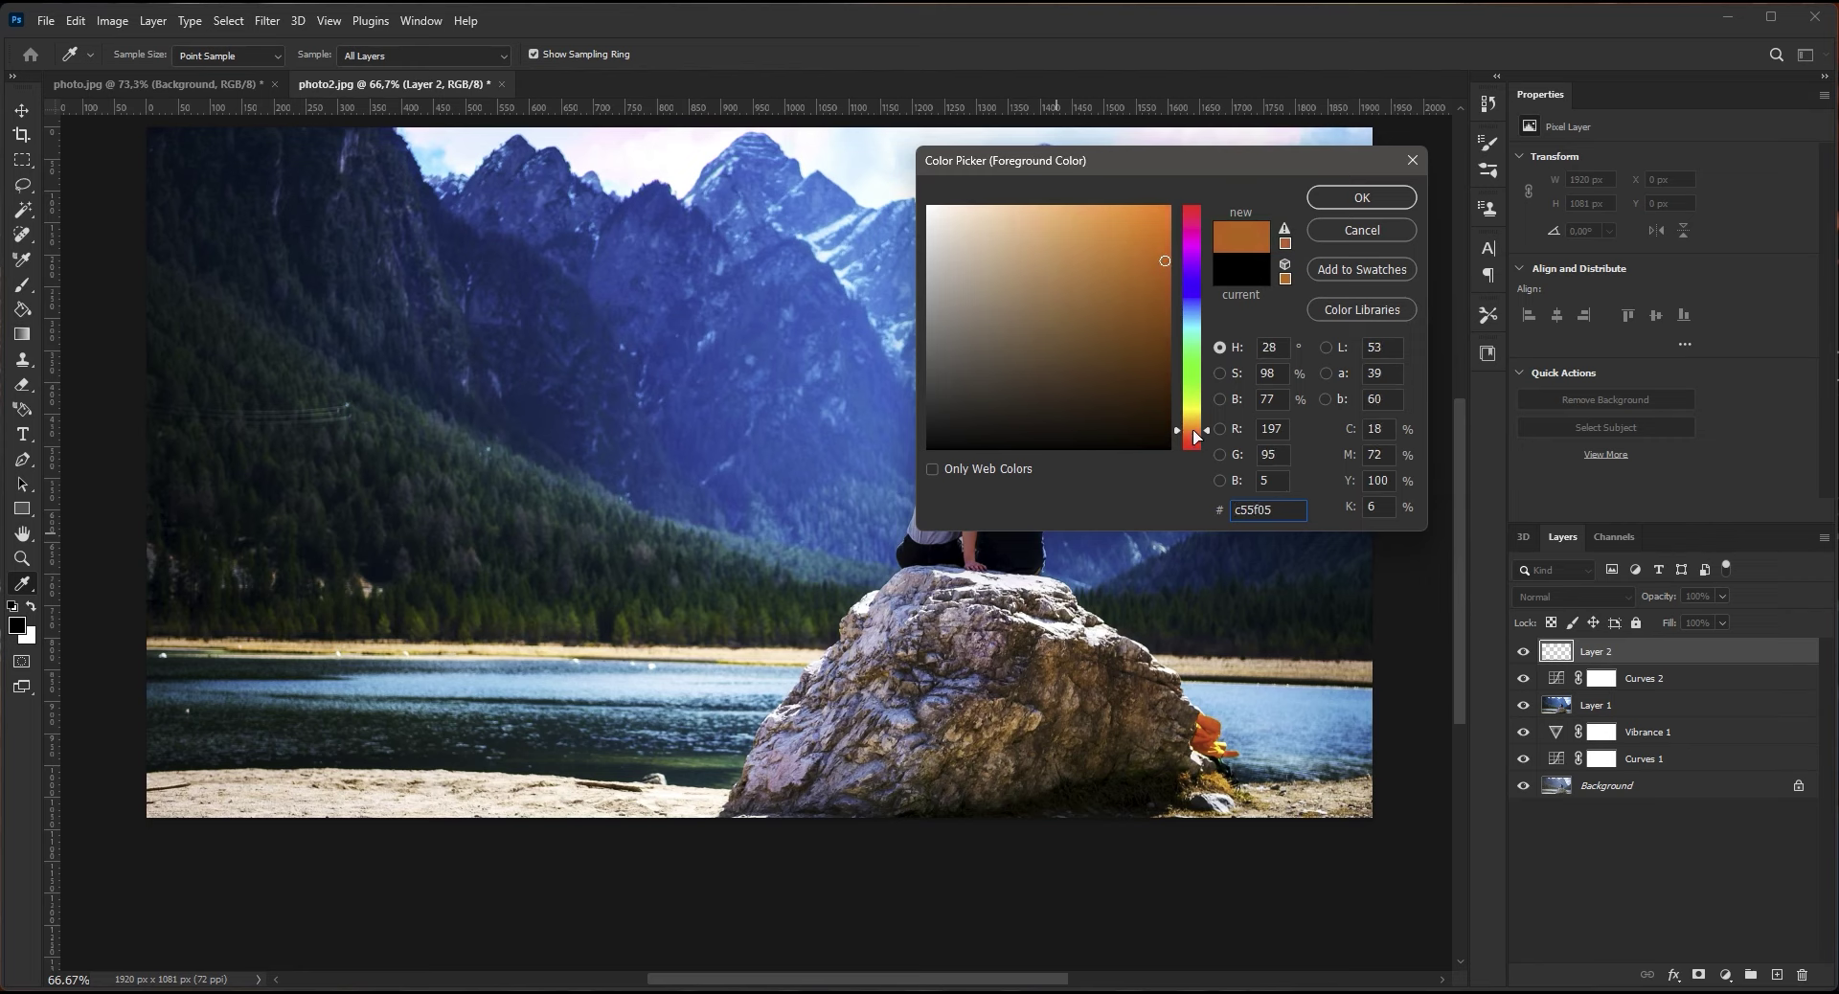
{"action": "left_click_drag", "start_coordinate": [1154, 295], "coordinate": [1159, 250]}
{"action": "left_click", "coordinate": [1362, 197]}
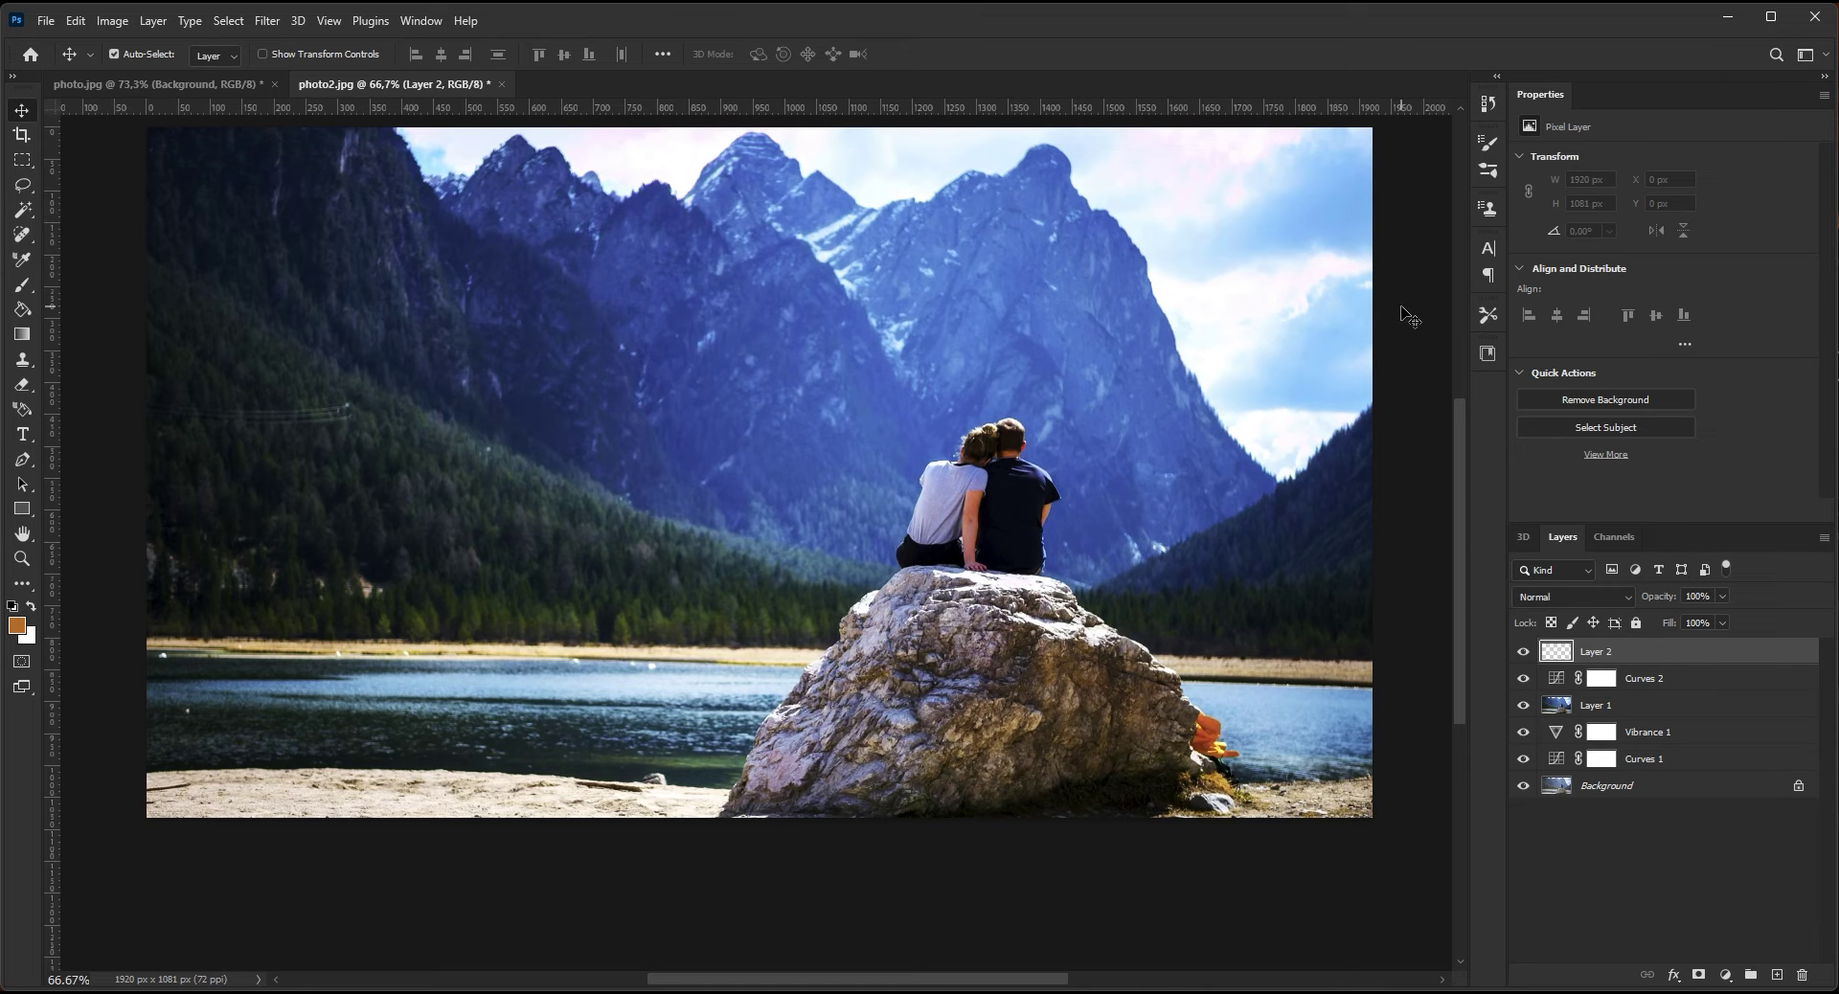
{"action": "key", "text": "alt+Delete"}
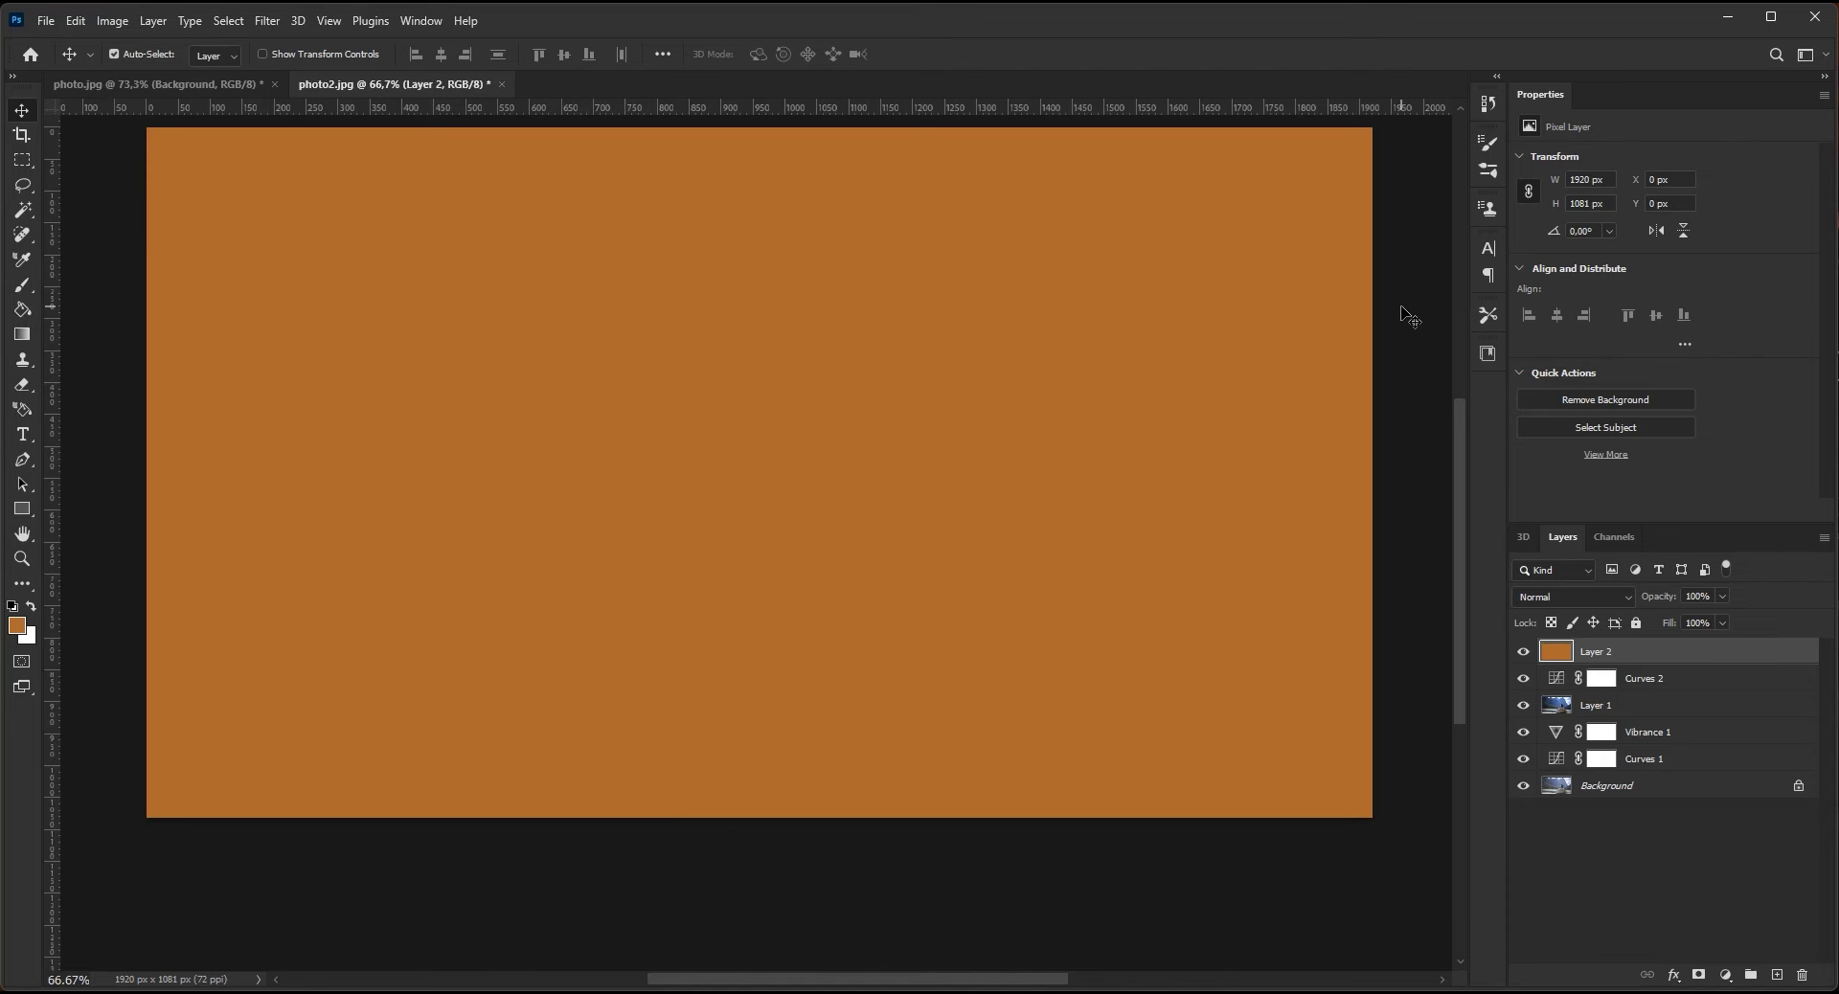
Step: Set the orange Layer 2 to Soft Light blend mode at 20% opacity
{"action": "left_click", "coordinate": [1628, 598]}
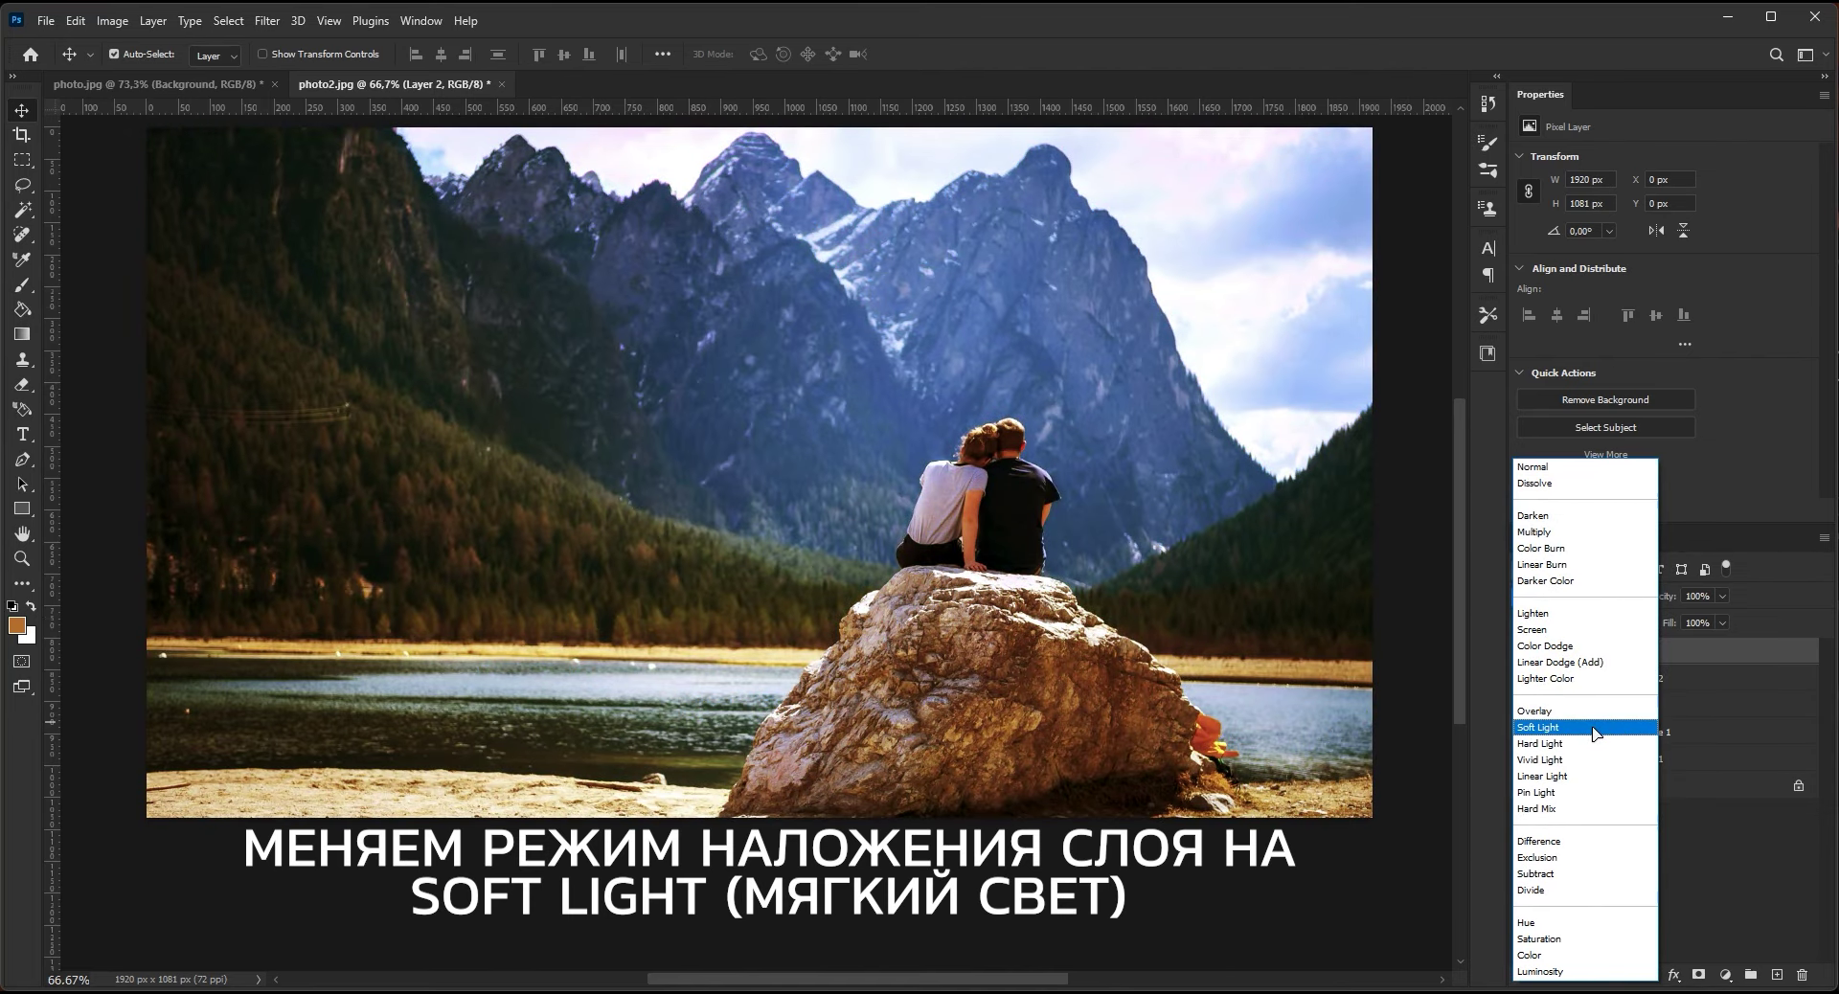
{"action": "left_click", "coordinate": [1596, 731]}
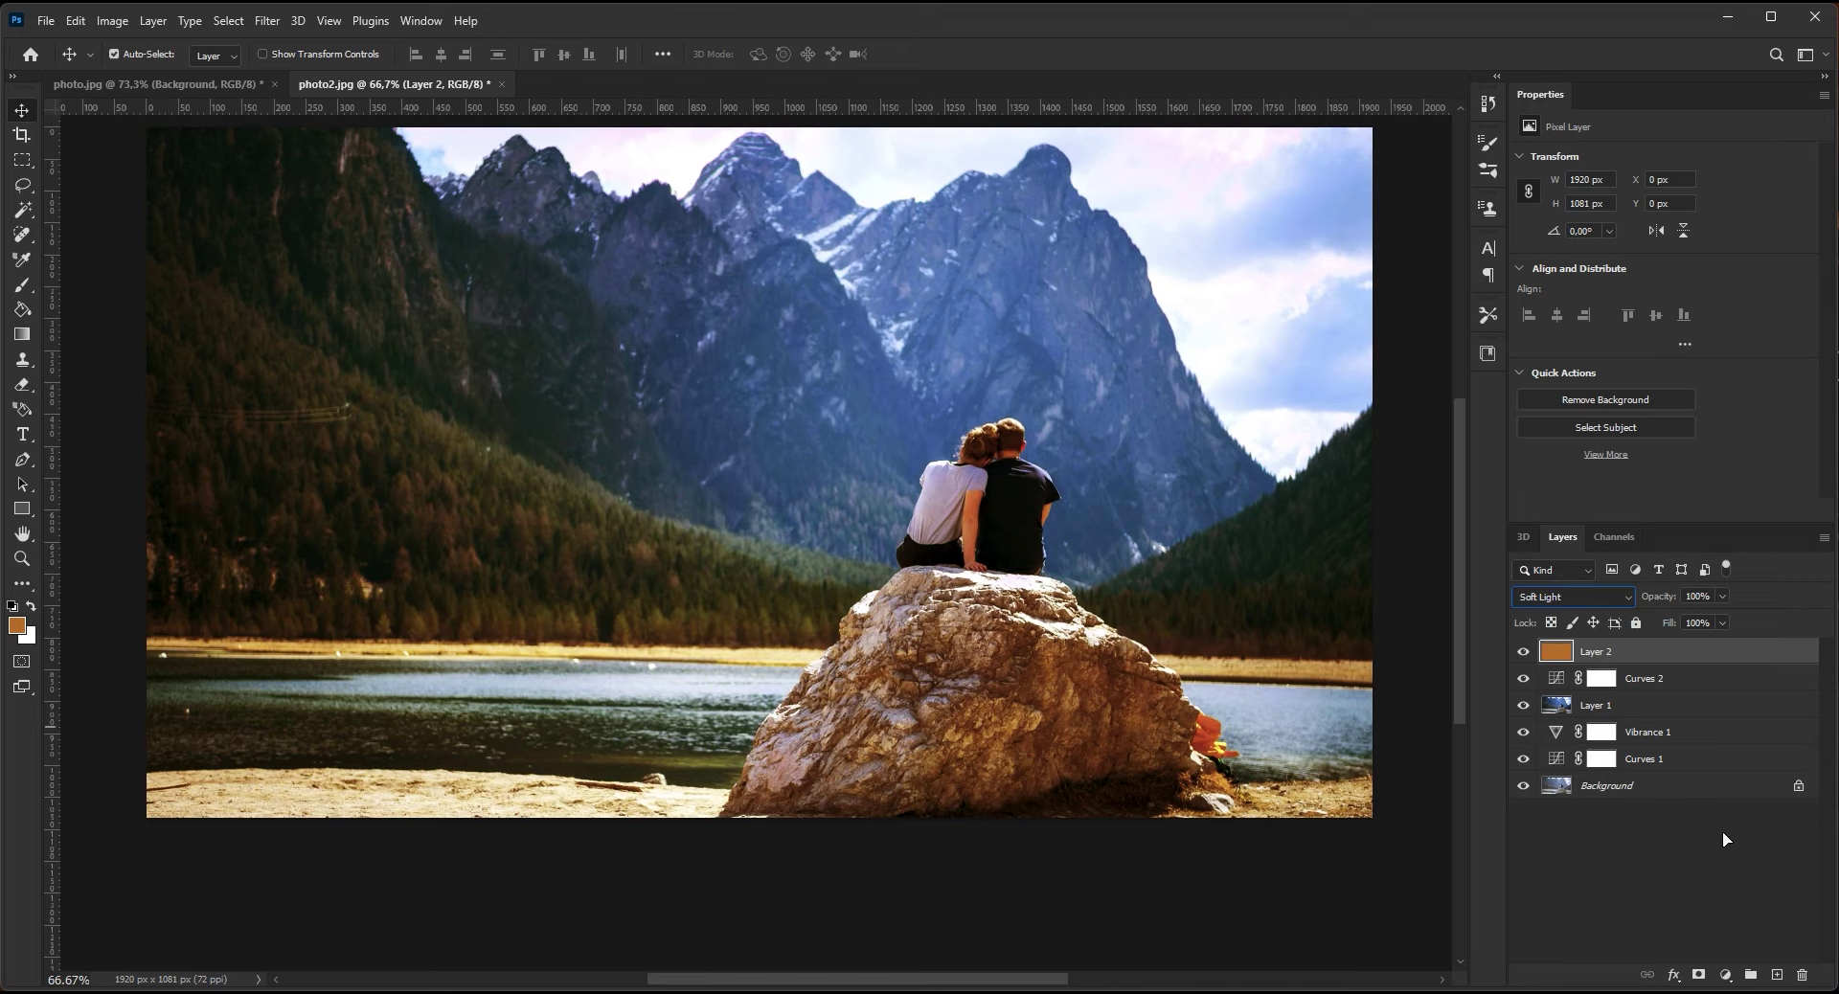
{"action": "left_click", "coordinate": [1724, 596]}
{"action": "left_click_drag", "start_coordinate": [1725, 622], "coordinate": [1657, 628]}
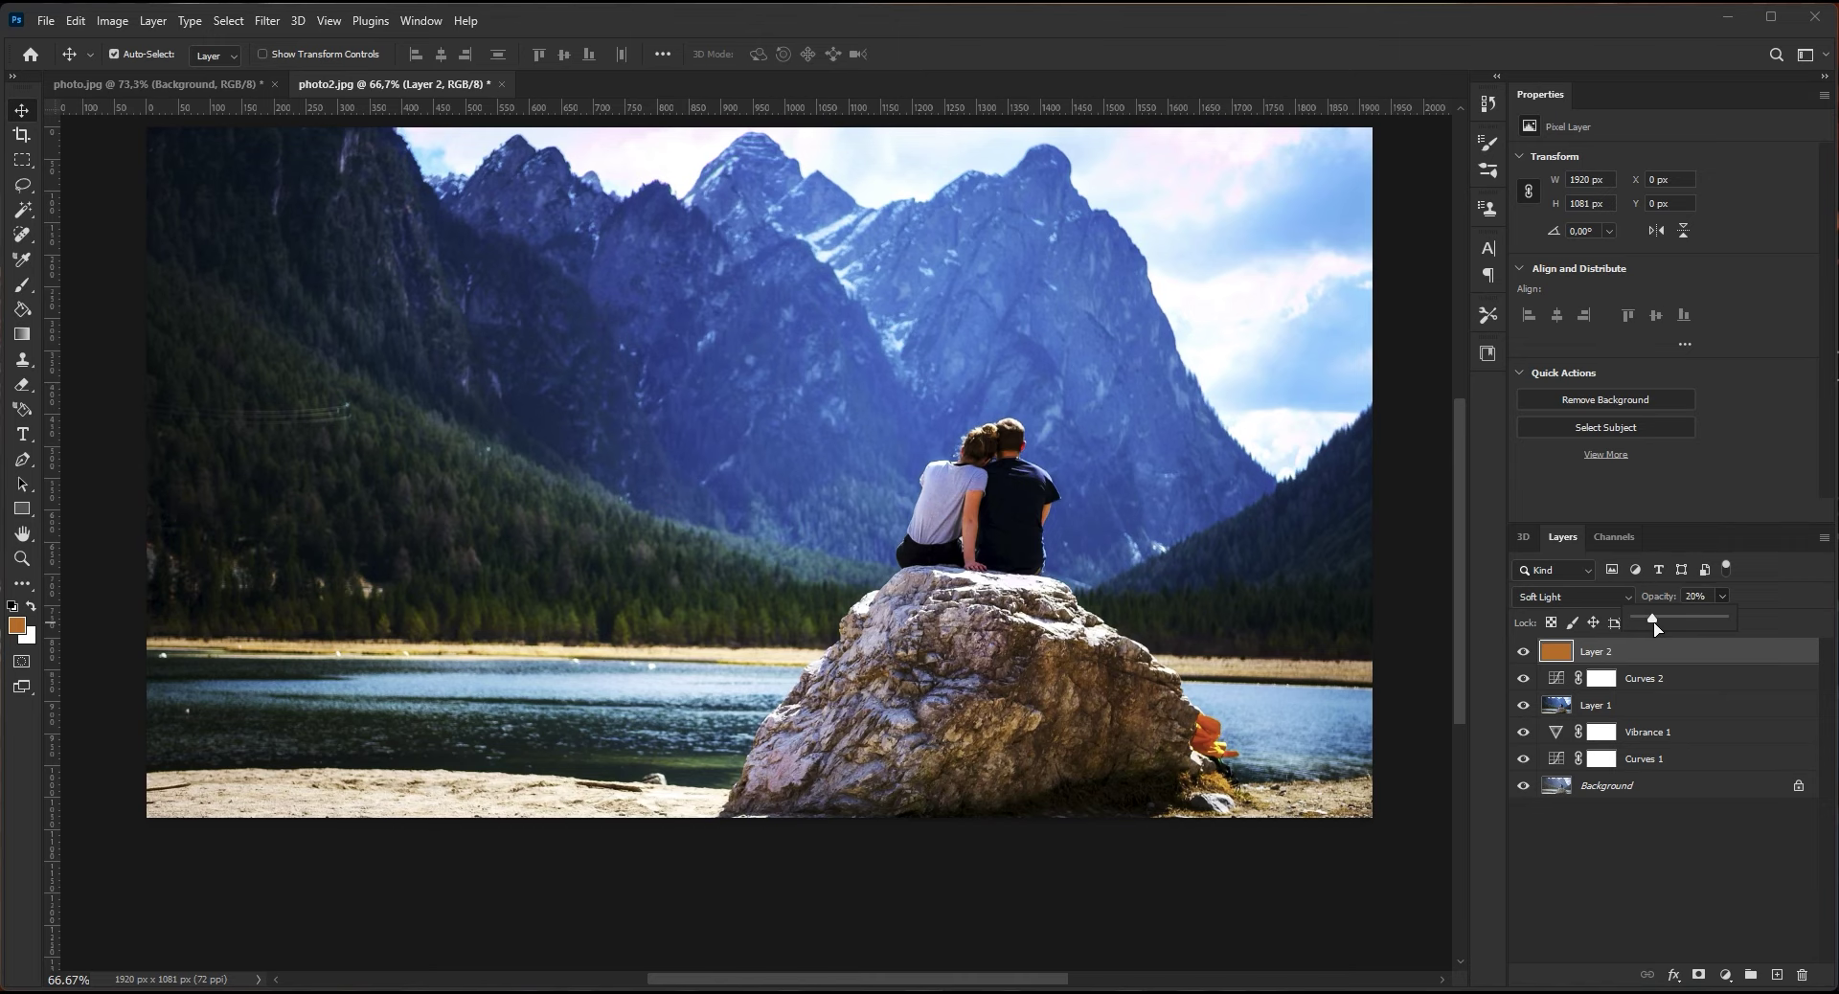
{"action": "left_click", "coordinate": [1776, 599]}
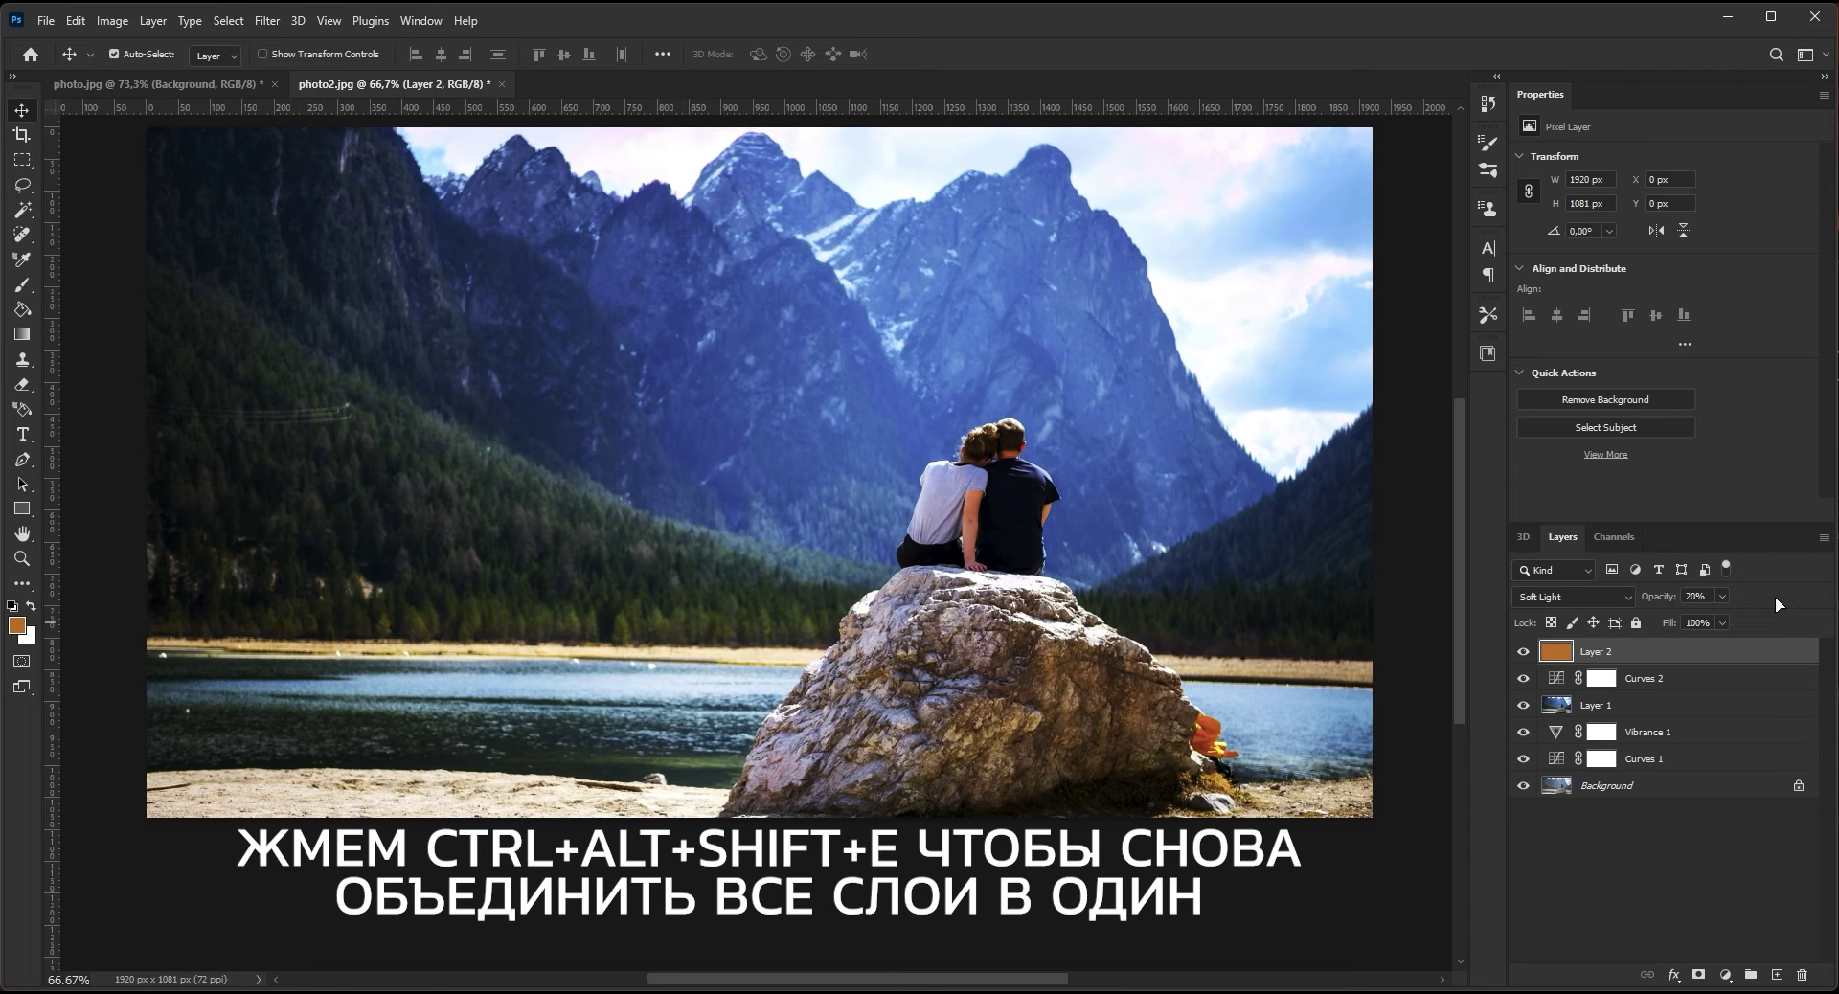
Step: Stamp visible layers into Layer 3 and lasso the background, excluding the couple and rock
{"action": "key", "text": "ctrl+alt+shift+e"}
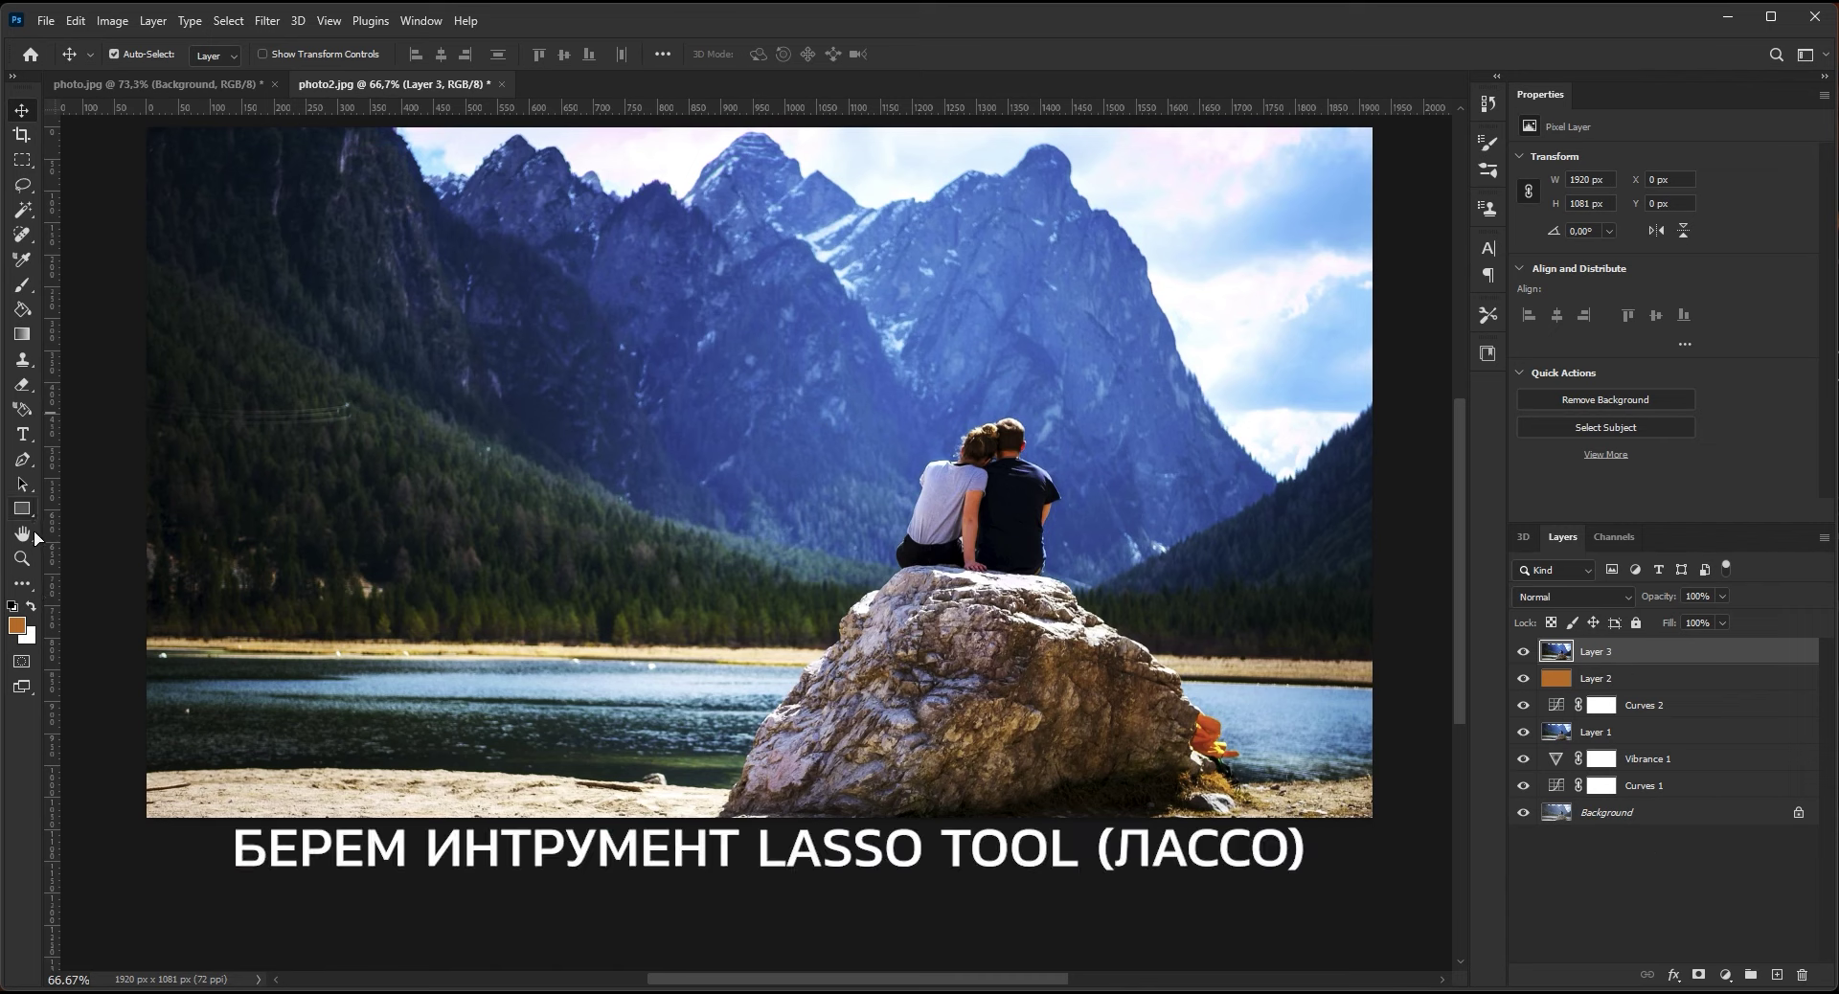
{"action": "left_click", "coordinate": [21, 186]}
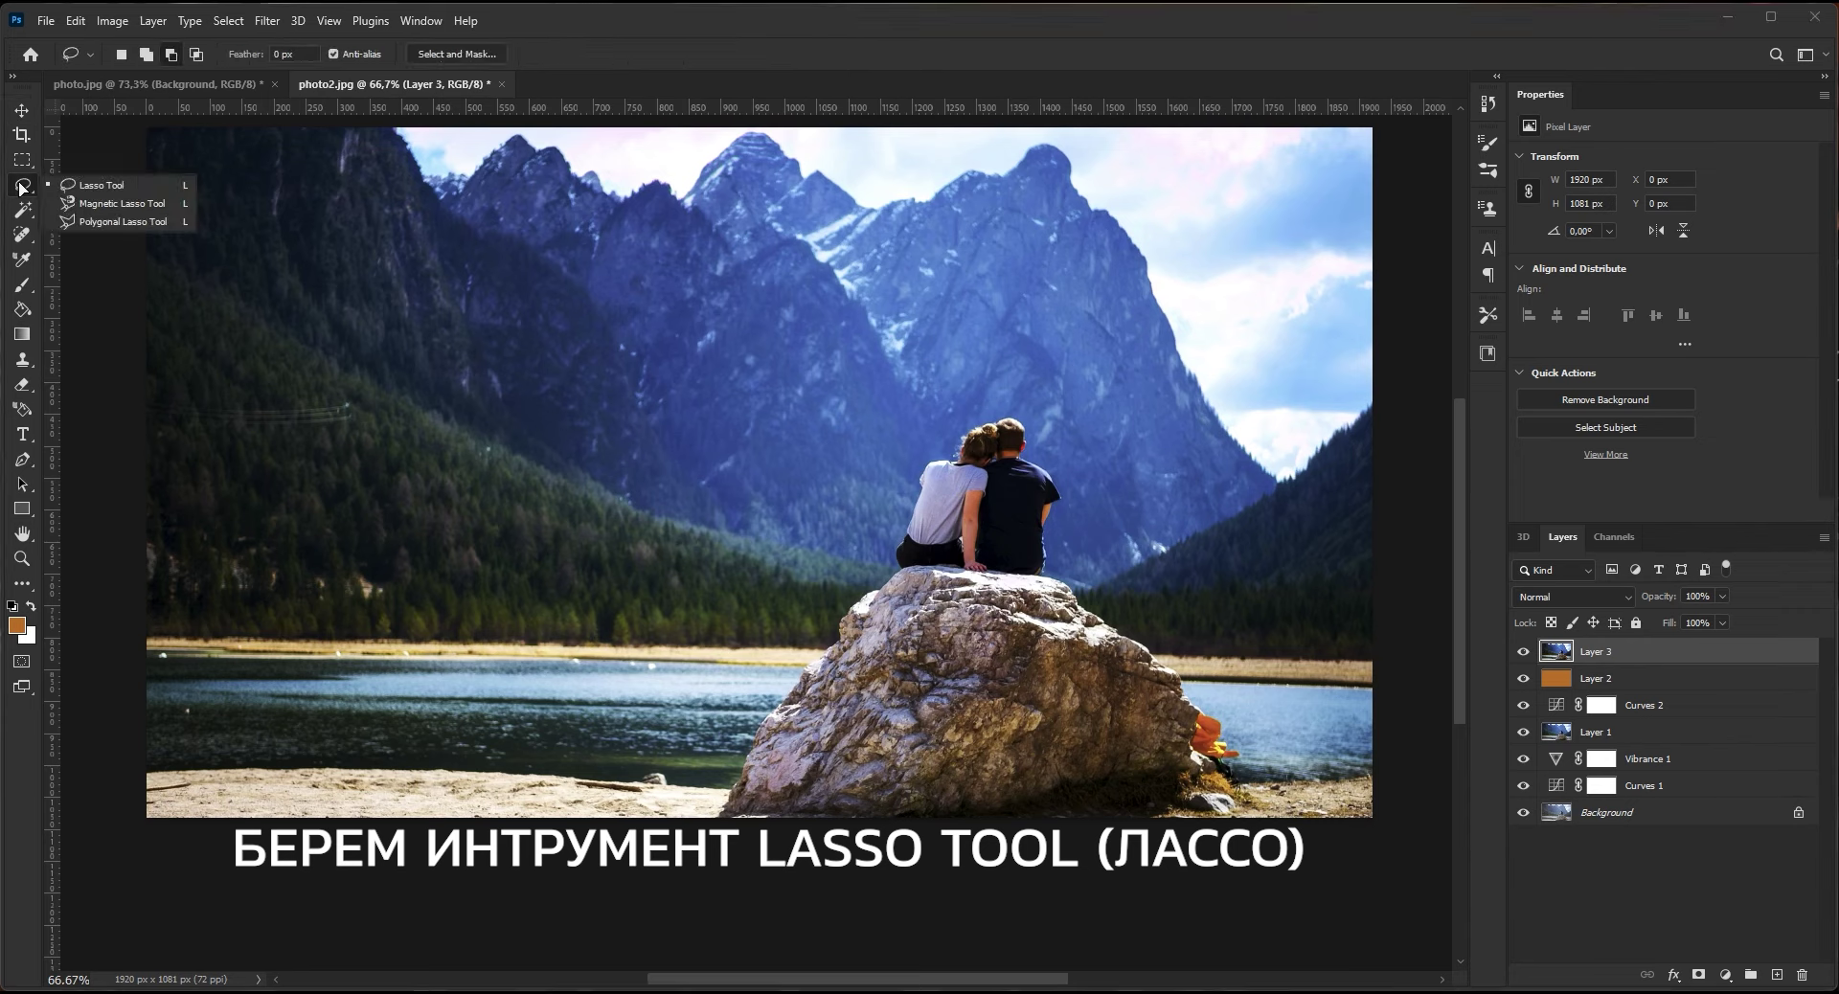
{"action": "left_click", "coordinate": [159, 191]}
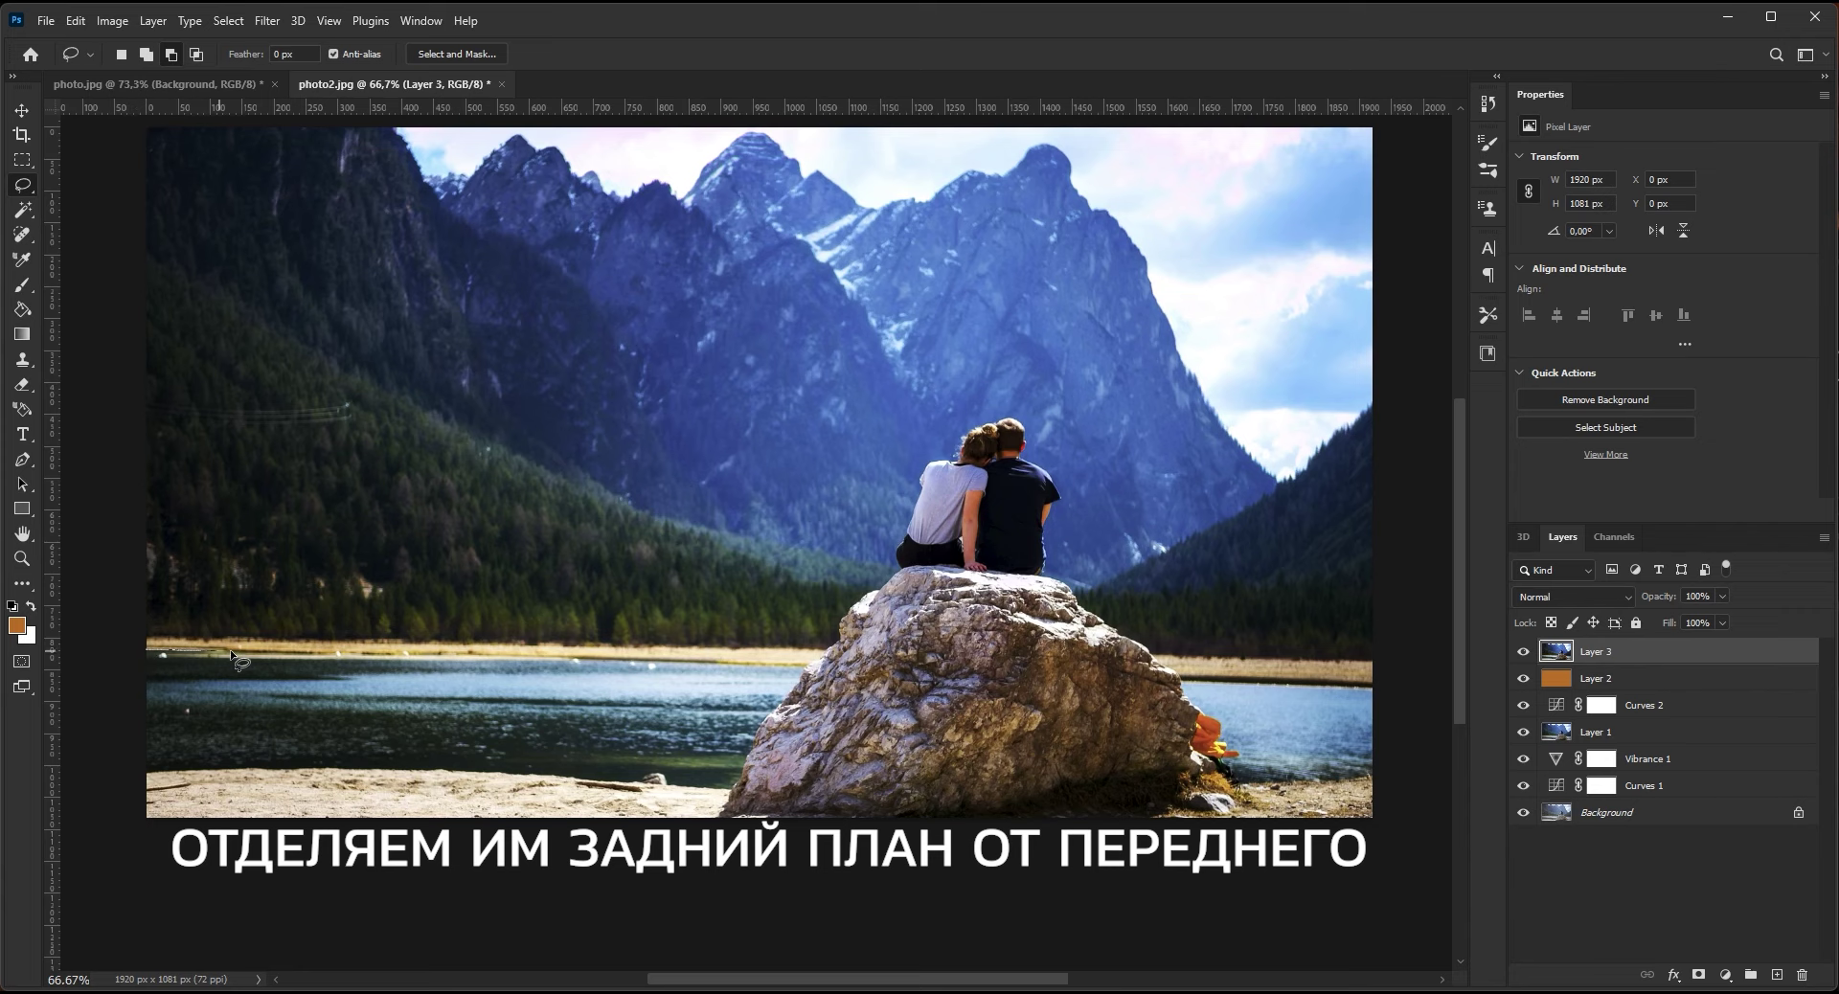
{"action": "left_click_drag", "start_coordinate": [229, 651], "coordinate": [495, 659]}
{"action": "mouse_move", "coordinate": [821, 653]}
{"action": "left_mouse_down"}
{"action": "mouse_move", "coordinate": [892, 573]}
{"action": "mouse_move", "coordinate": [899, 531]}
{"action": "left_mouse_up"}
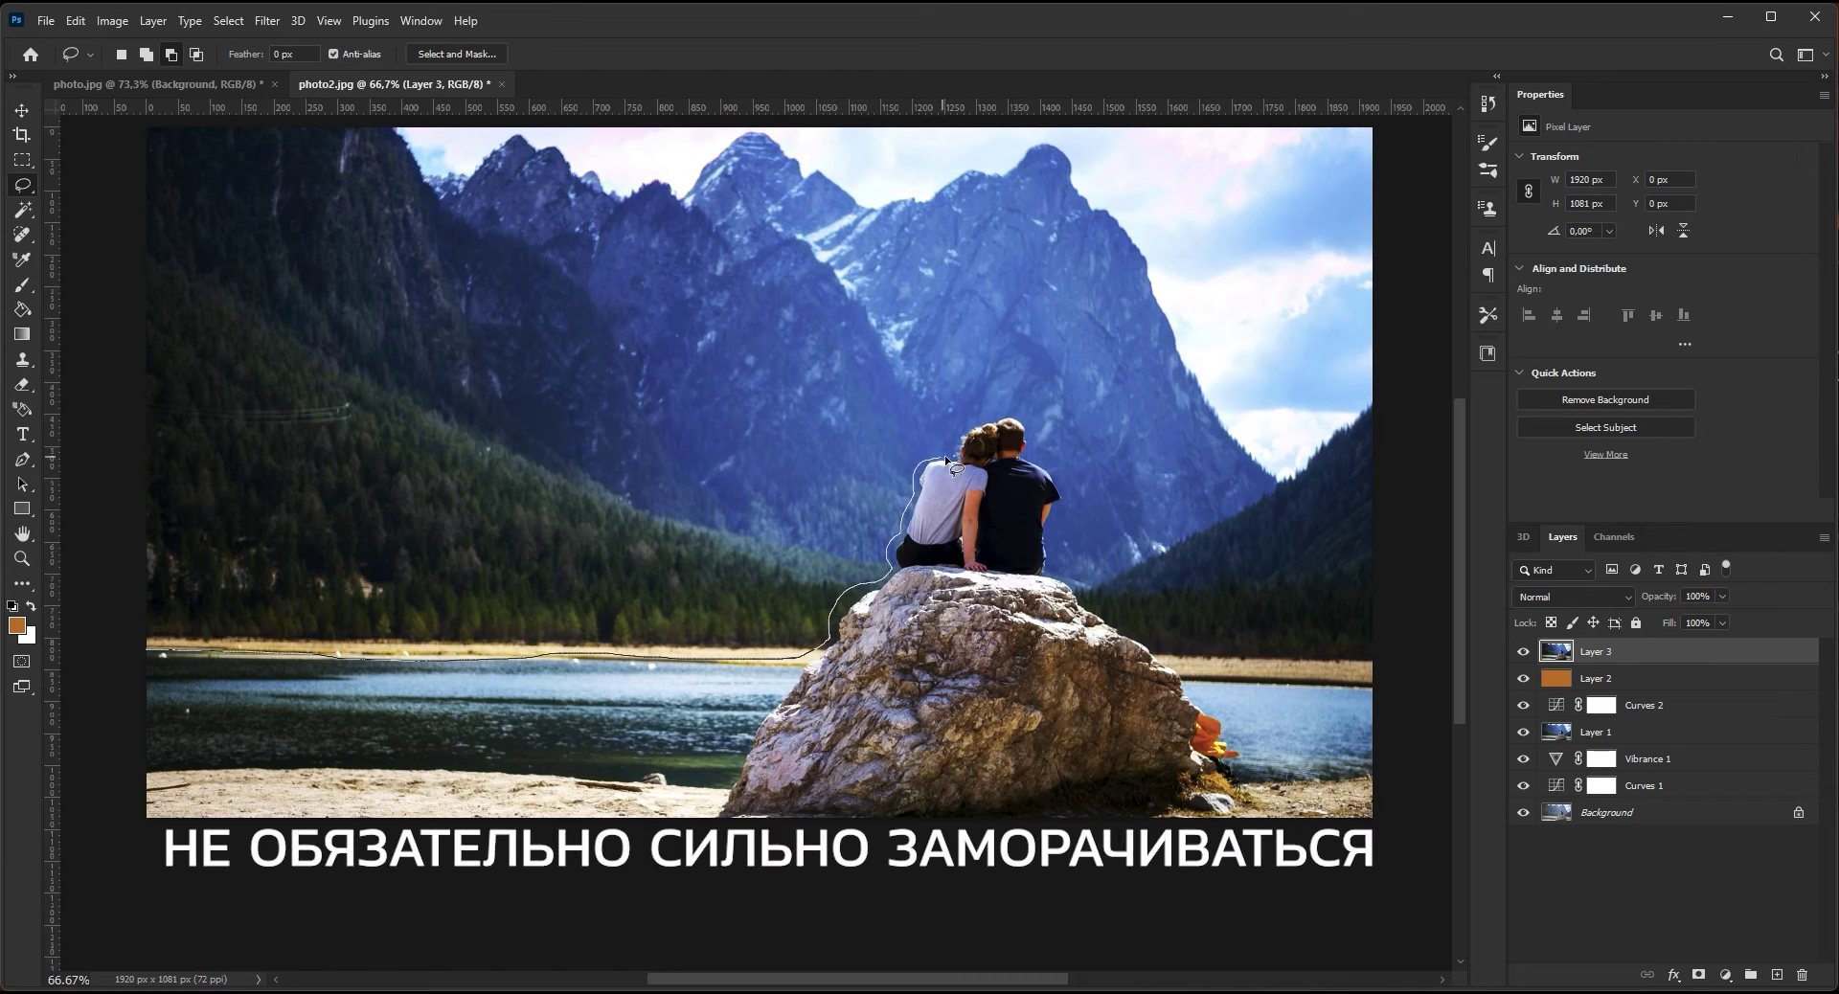
{"action": "mouse_move", "coordinate": [1031, 450]}
{"action": "left_mouse_down"}
{"action": "mouse_move", "coordinate": [1101, 614]}
{"action": "mouse_move", "coordinate": [1184, 678]}
{"action": "mouse_move", "coordinate": [1392, 687]}
{"action": "mouse_move", "coordinate": [1393, 134]}
{"action": "mouse_move", "coordinate": [113, 142]}
{"action": "mouse_move", "coordinate": [87, 657]}
{"action": "left_mouse_up"}
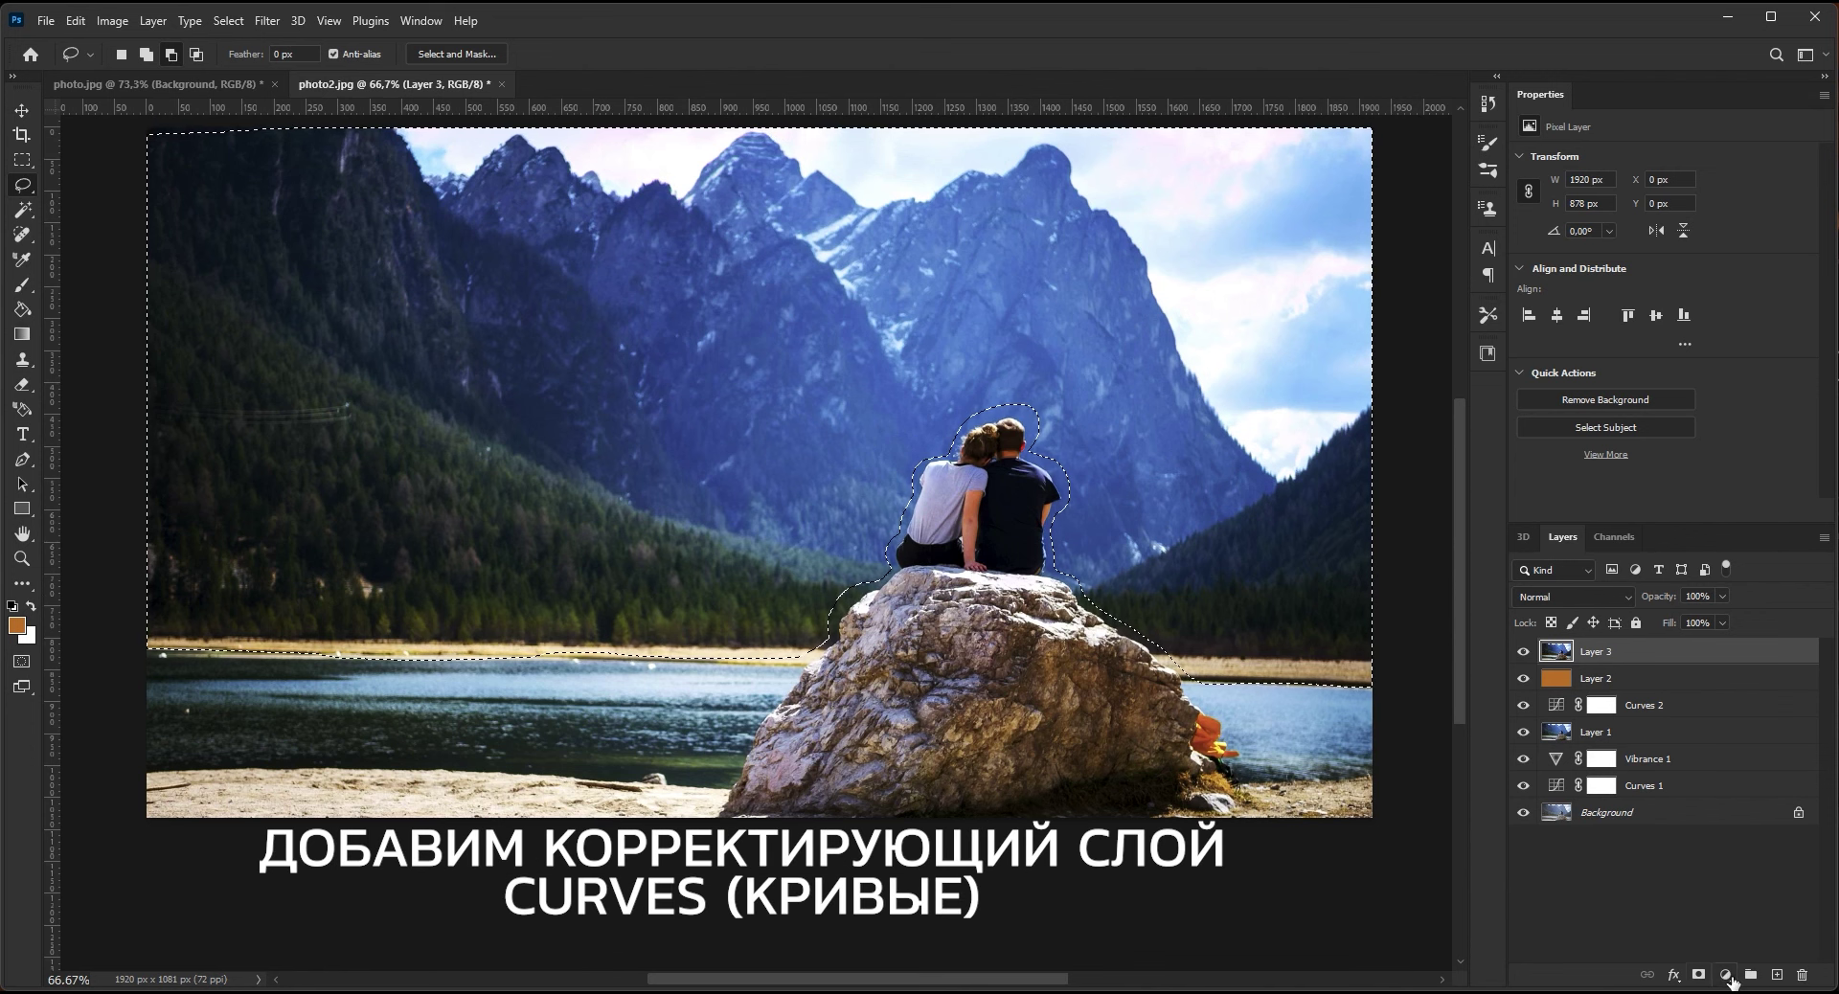
Step: Add a Curves 3 layer on the background selection with a point at Input 70, Output 56
{"action": "left_click", "coordinate": [1725, 975]}
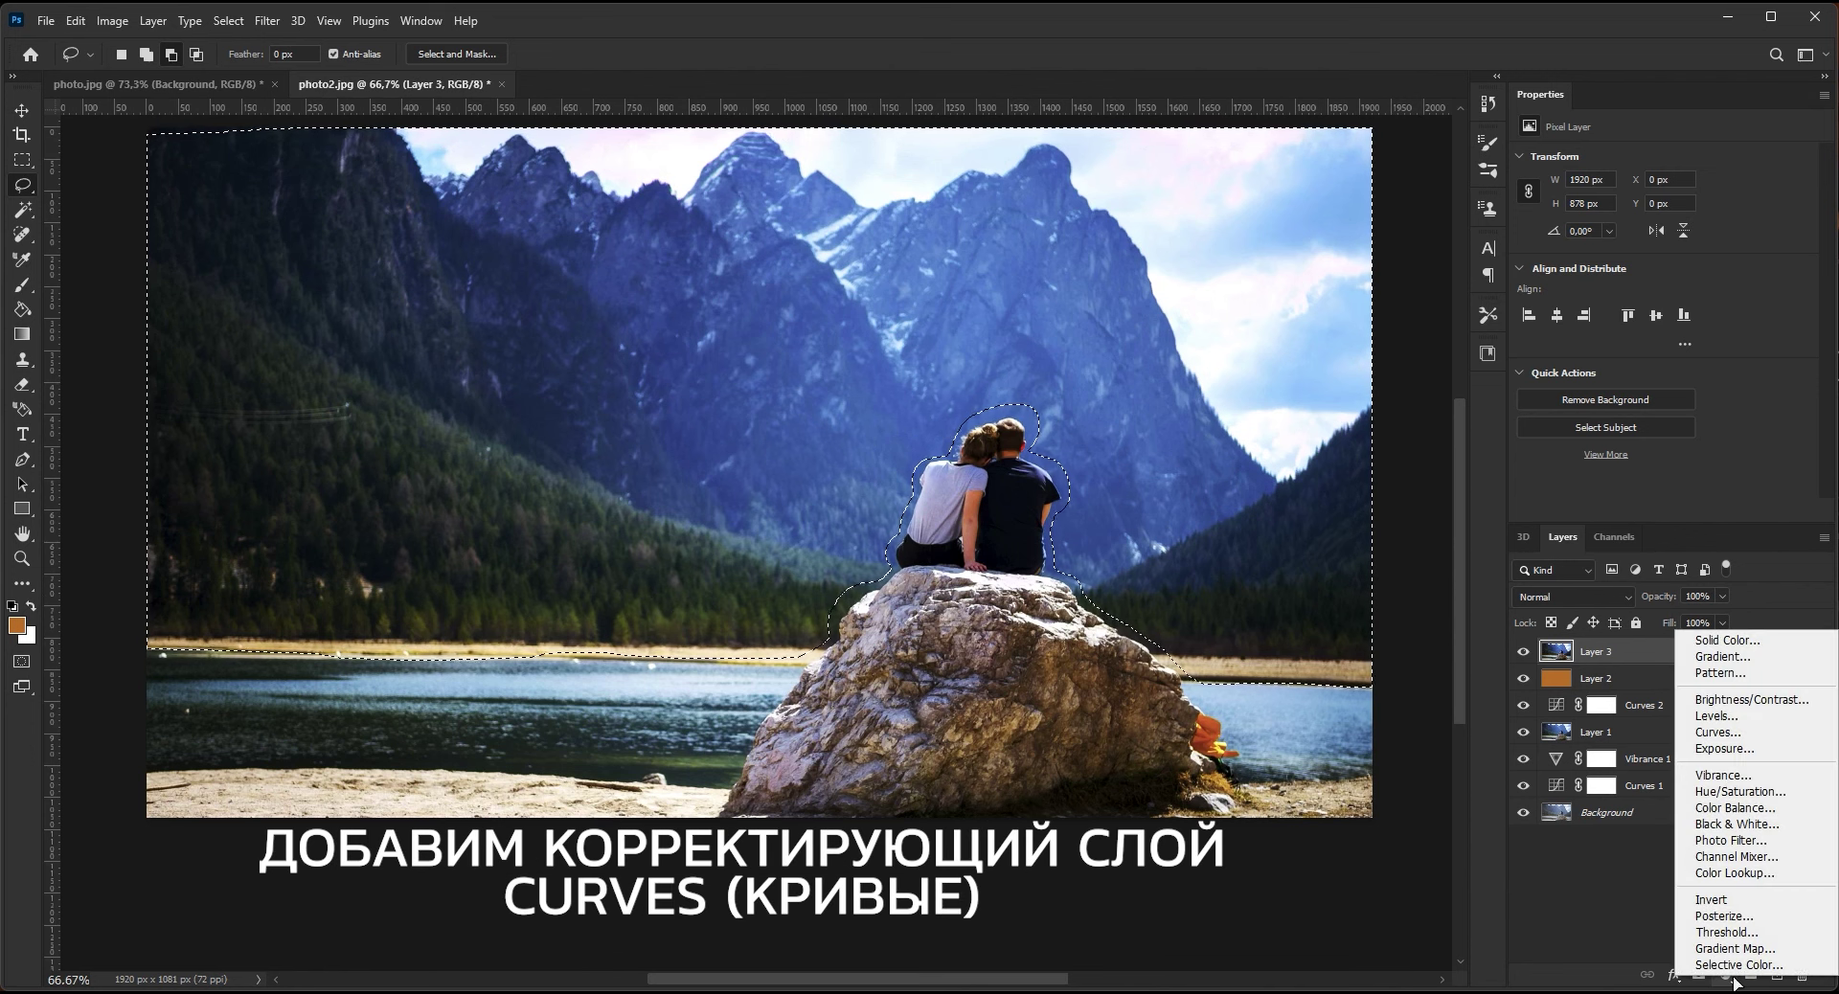
{"action": "left_click", "coordinate": [1718, 731]}
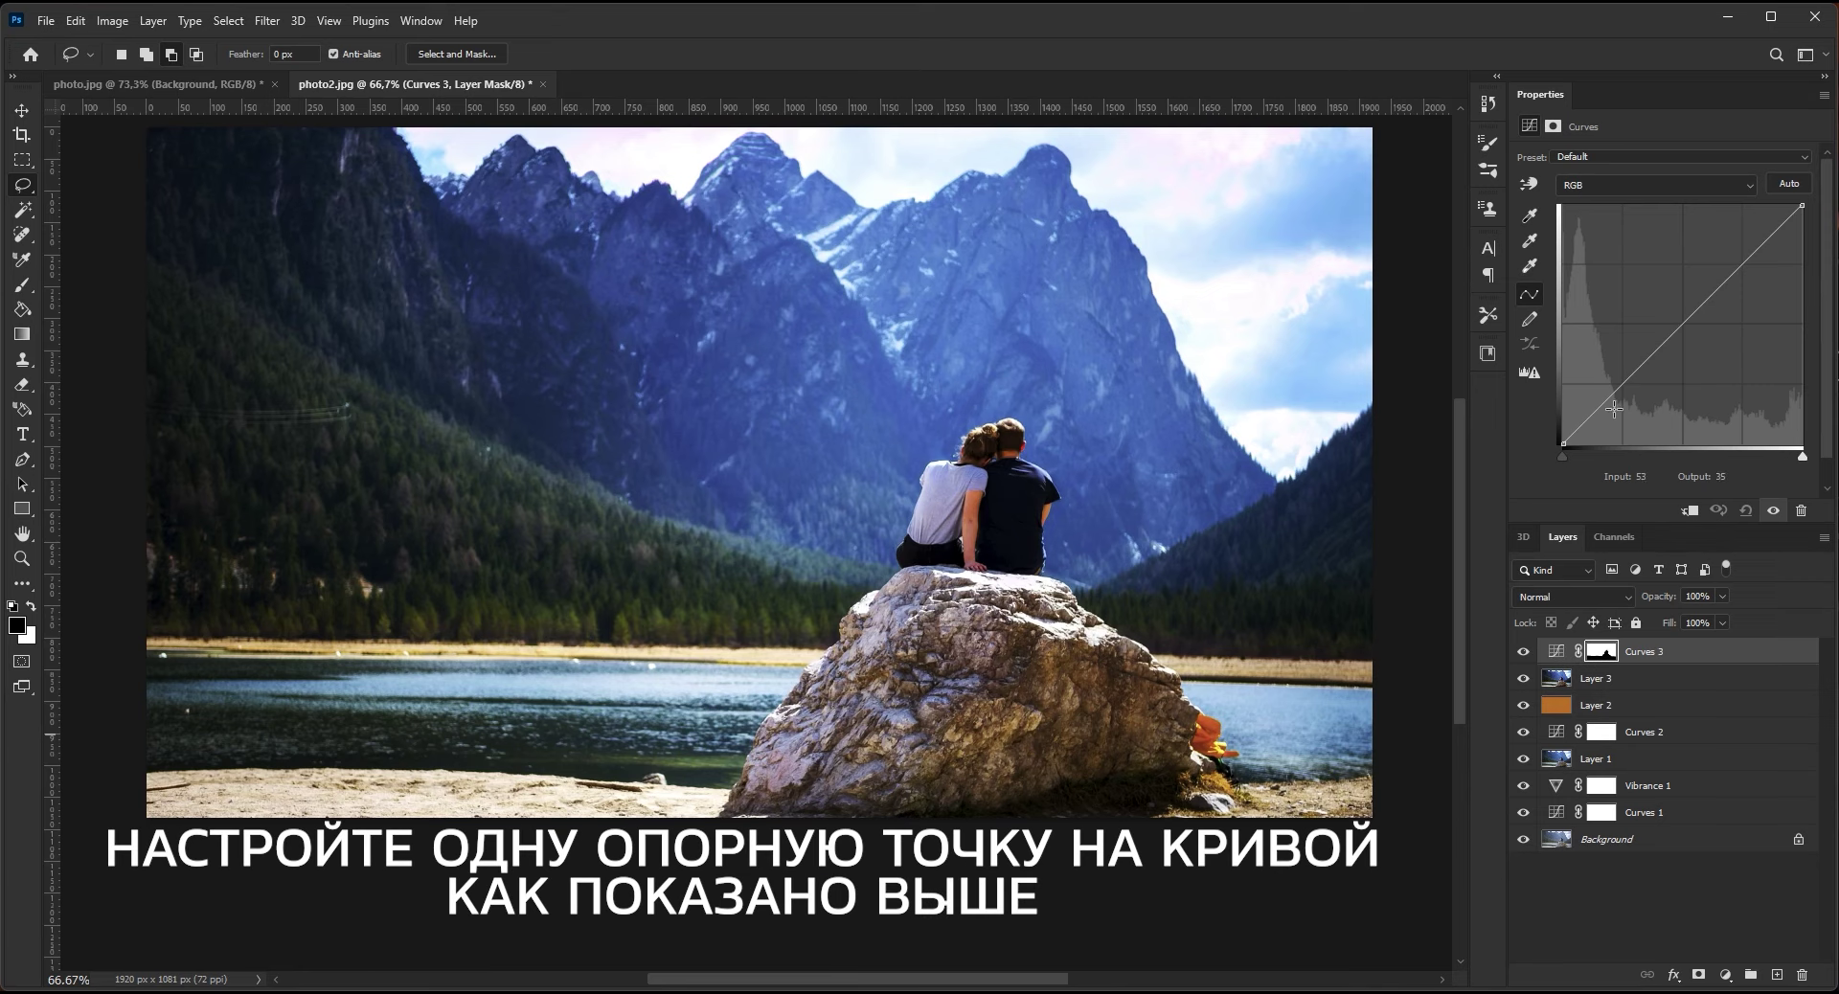
{"action": "left_click_drag", "start_coordinate": [1618, 387], "coordinate": [1631, 393]}
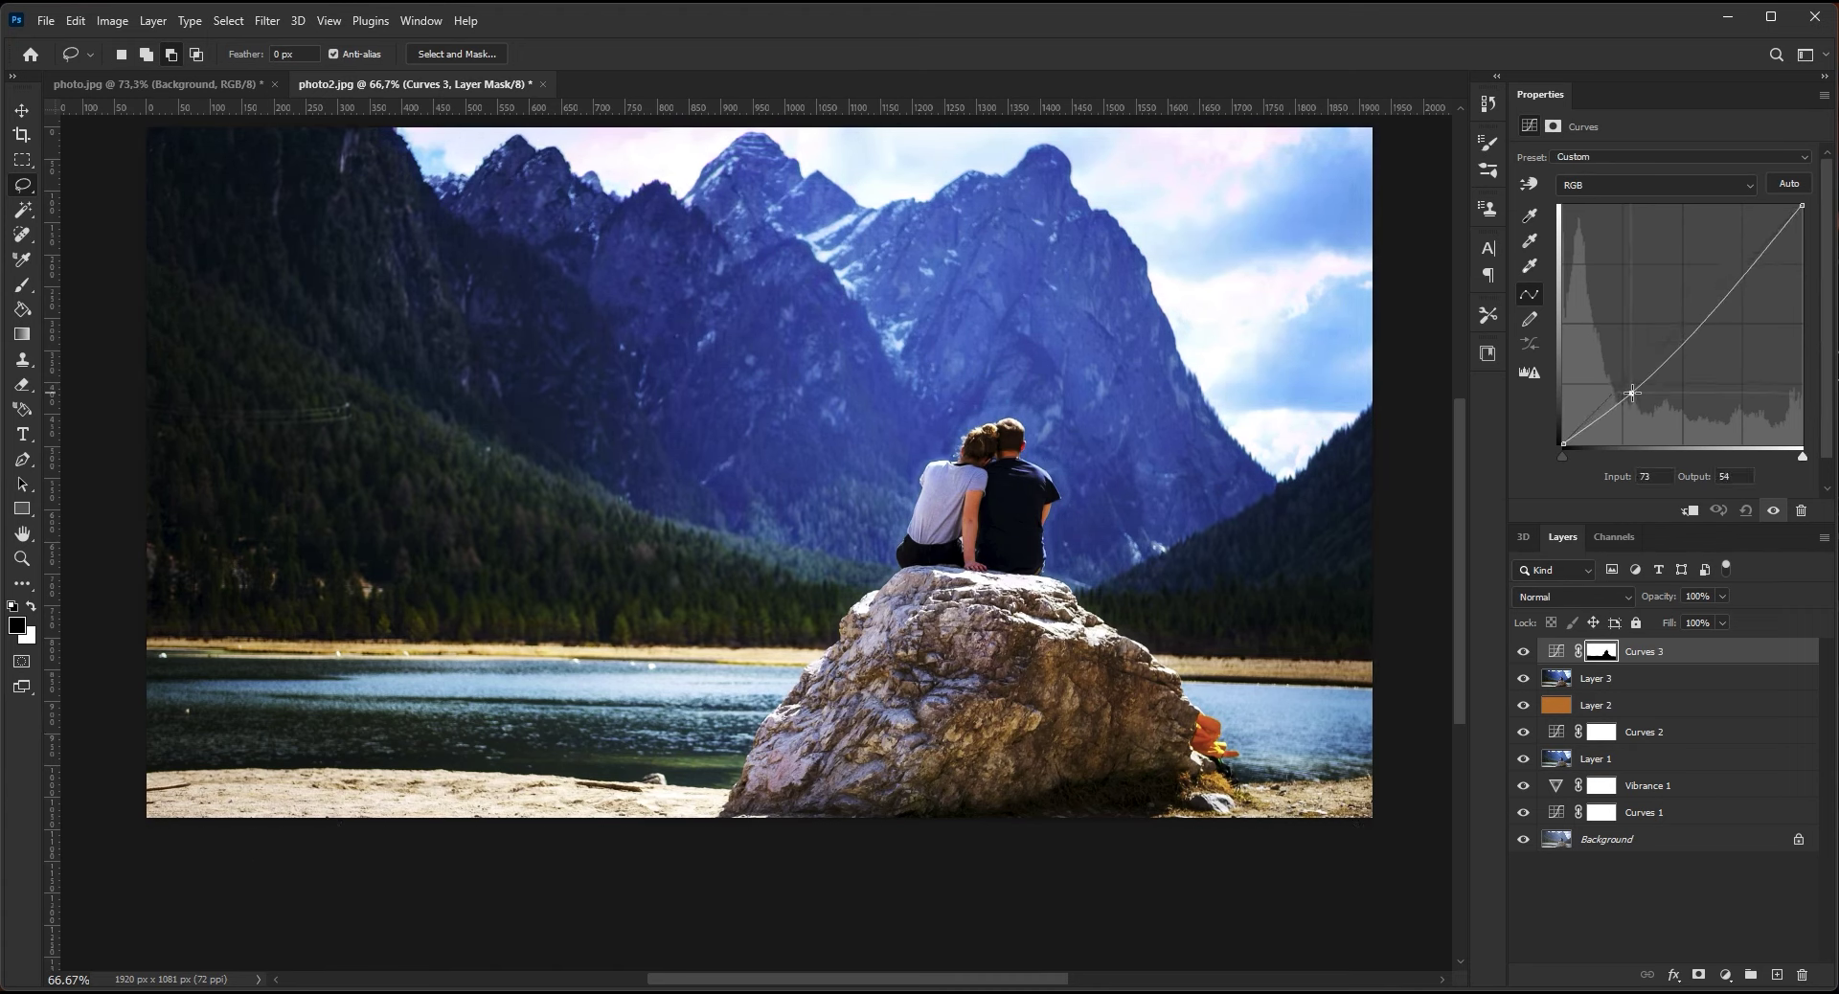
{"action": "left_click_drag", "start_coordinate": [1631, 393], "coordinate": [1628, 390]}
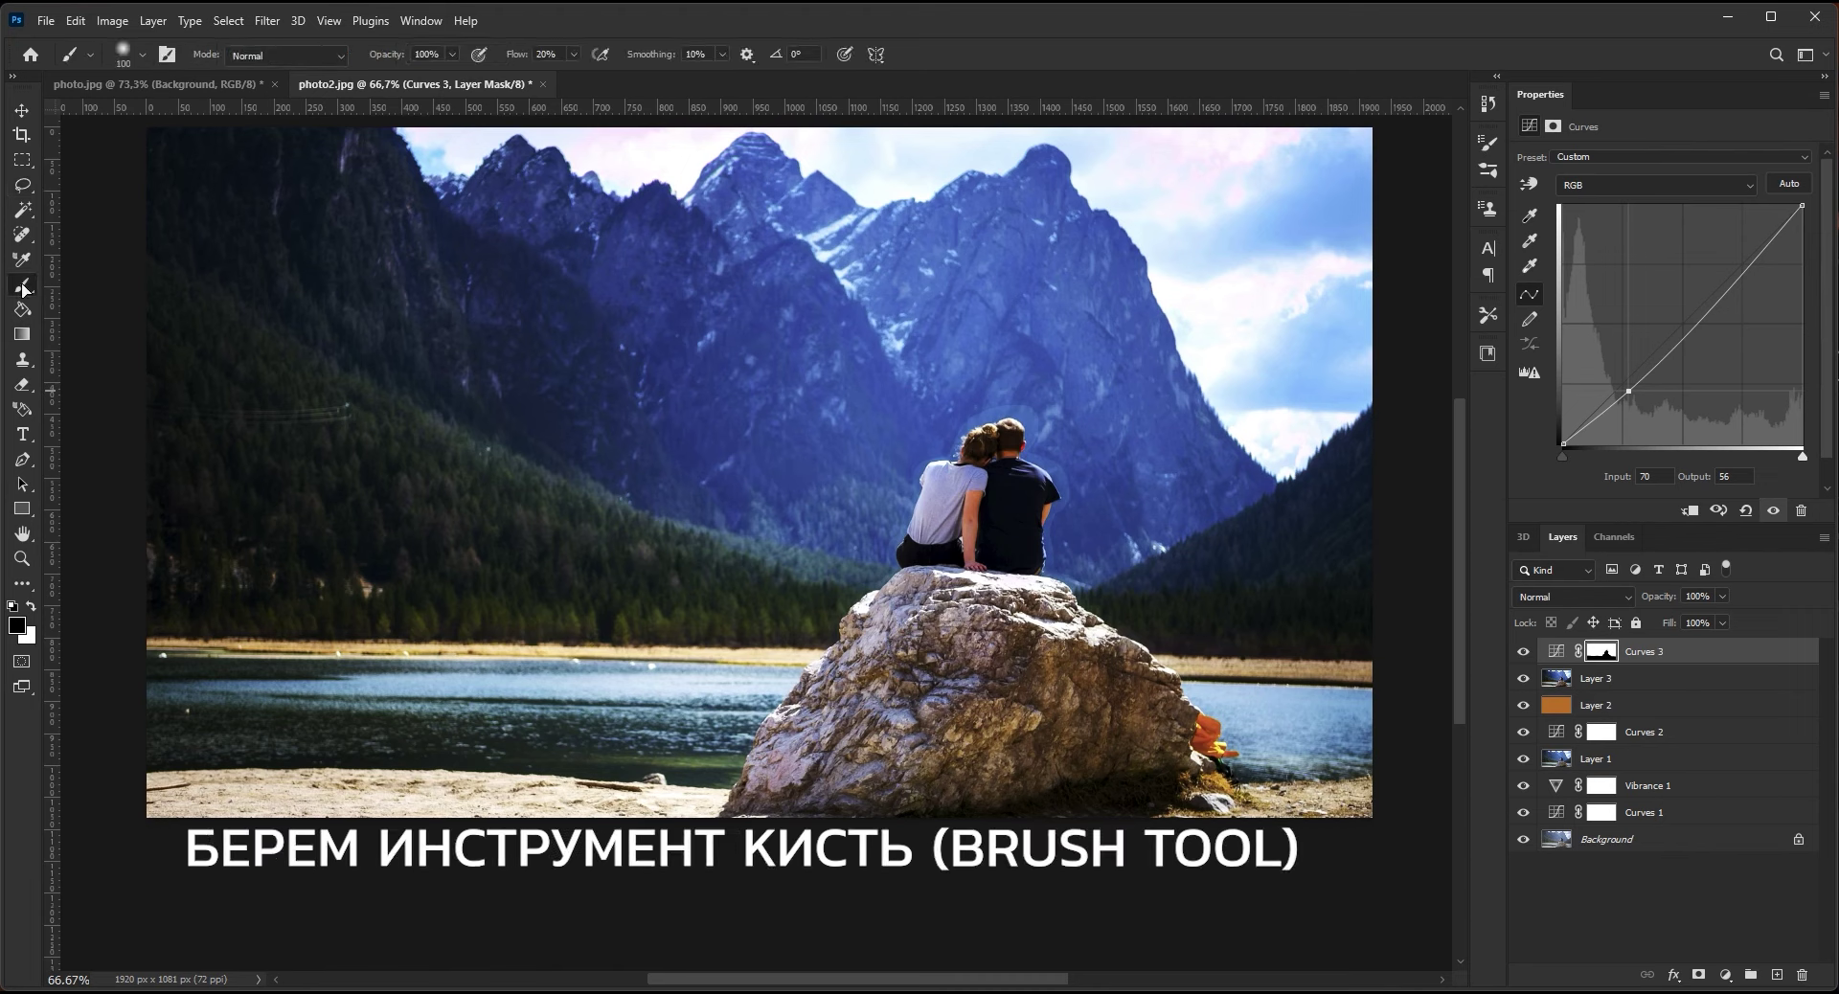
Step: Choose the Brush tool with a Soft Round tip at 0% hardness and 20% flow
{"action": "left_click_drag", "start_coordinate": [22, 285], "coordinate": [138, 280]}
{"action": "left_click", "coordinate": [142, 56]}
{"action": "left_click_drag", "start_coordinate": [118, 154], "coordinate": [129, 156]}
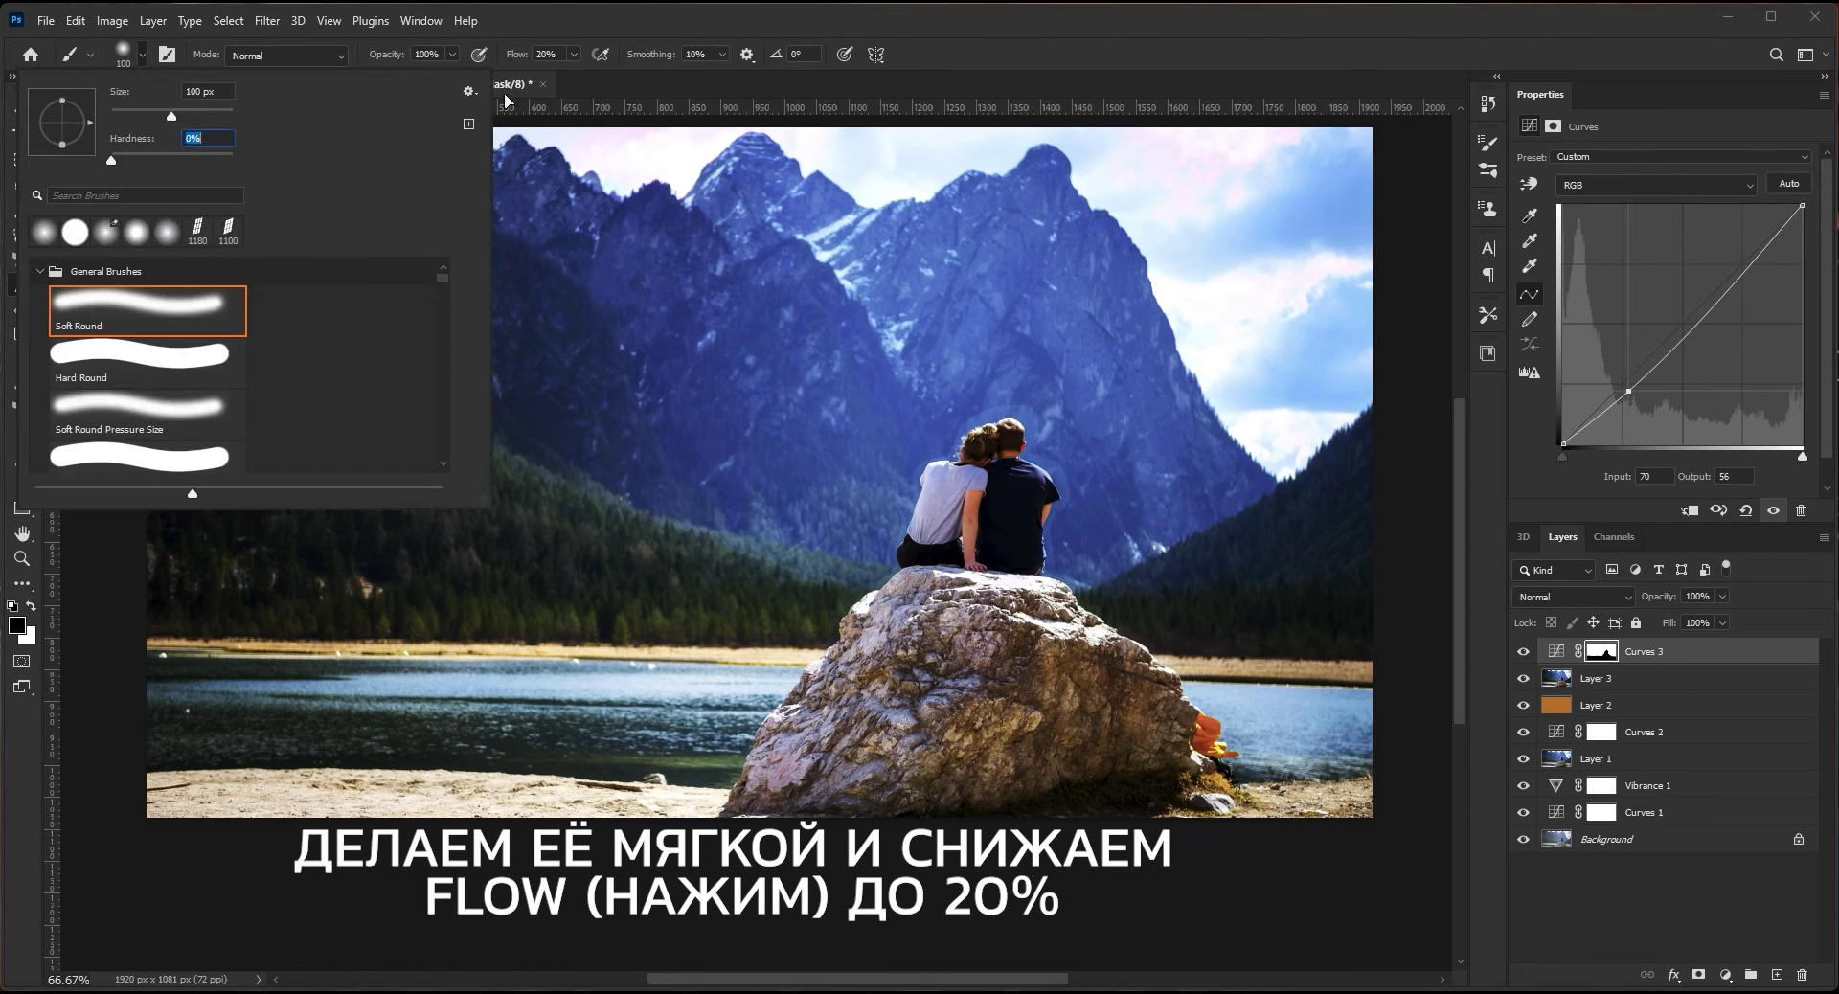
{"action": "left_click", "coordinate": [520, 38]}
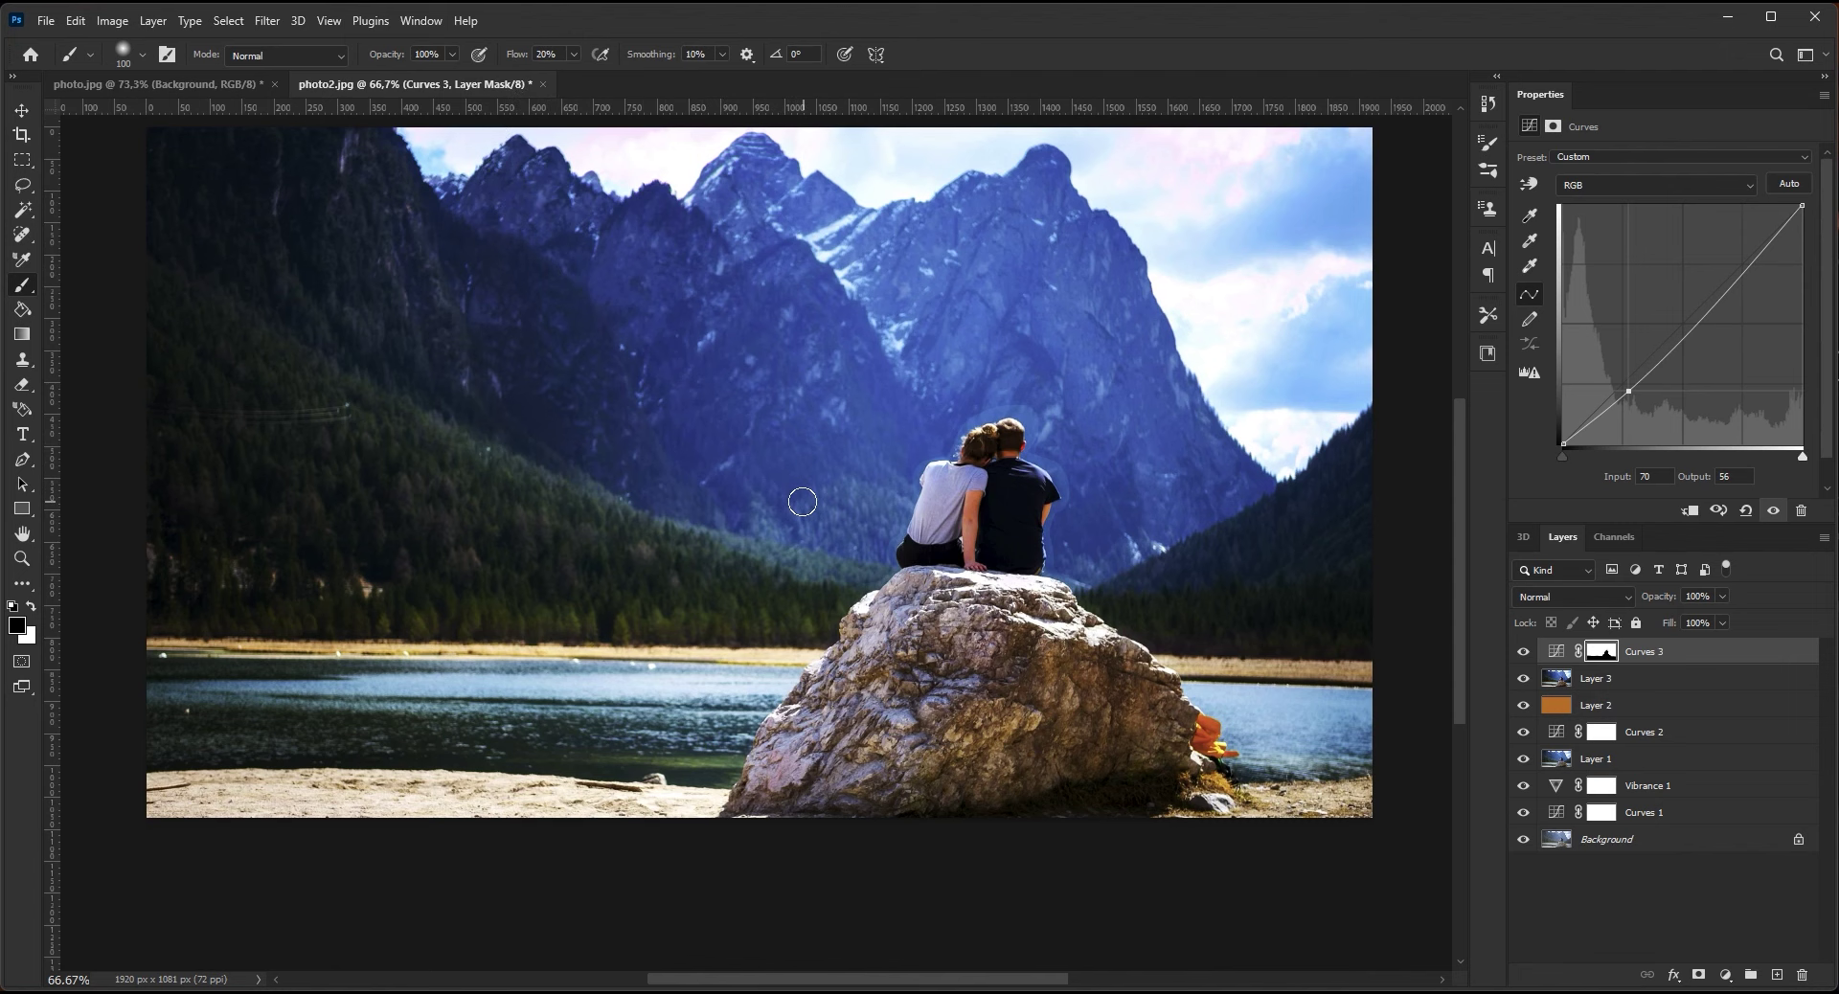
Step: Paint the Curves 3 mask over the man's back and head and along the rock outline
{"action": "mouse_move", "coordinate": [1021, 558]}
{"action": "left_mouse_down"}
{"action": "mouse_move", "coordinate": [1016, 441]}
{"action": "mouse_move", "coordinate": [886, 524]}
{"action": "mouse_move", "coordinate": [907, 532]}
{"action": "mouse_move", "coordinate": [975, 406]}
{"action": "mouse_move", "coordinate": [997, 546]}
{"action": "mouse_move", "coordinate": [1046, 569]}
{"action": "mouse_move", "coordinate": [1052, 518]}
{"action": "mouse_move", "coordinate": [1029, 574]}
{"action": "left_mouse_up"}
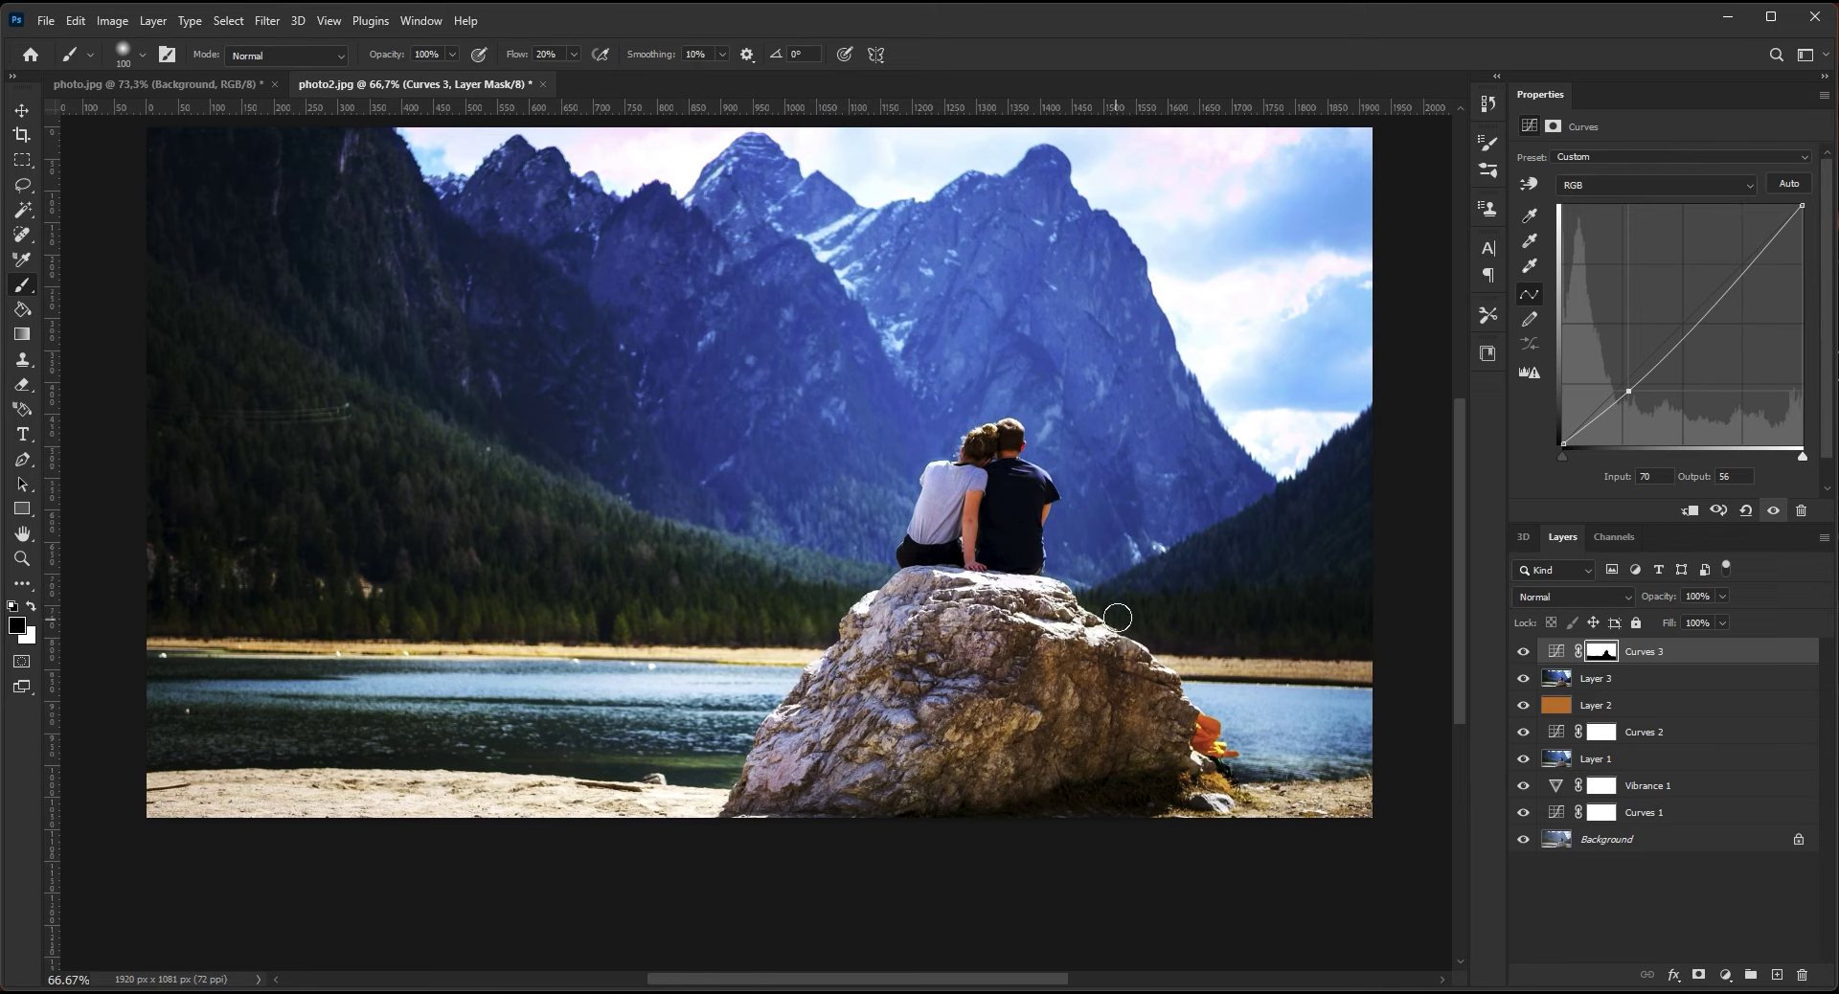
{"action": "mouse_move", "coordinate": [1351, 671]}
{"action": "left_mouse_down"}
{"action": "mouse_move", "coordinate": [1153, 673]}
{"action": "mouse_move", "coordinate": [1038, 570]}
{"action": "mouse_move", "coordinate": [855, 581]}
{"action": "mouse_move", "coordinate": [716, 653]}
{"action": "mouse_move", "coordinate": [216, 644]}
{"action": "mouse_move", "coordinate": [802, 642]}
{"action": "mouse_move", "coordinate": [868, 594]}
{"action": "mouse_move", "coordinate": [906, 461]}
{"action": "mouse_move", "coordinate": [888, 554]}
{"action": "mouse_move", "coordinate": [937, 432]}
{"action": "mouse_move", "coordinate": [1044, 472]}
{"action": "mouse_move", "coordinate": [957, 445]}
{"action": "left_mouse_up"}
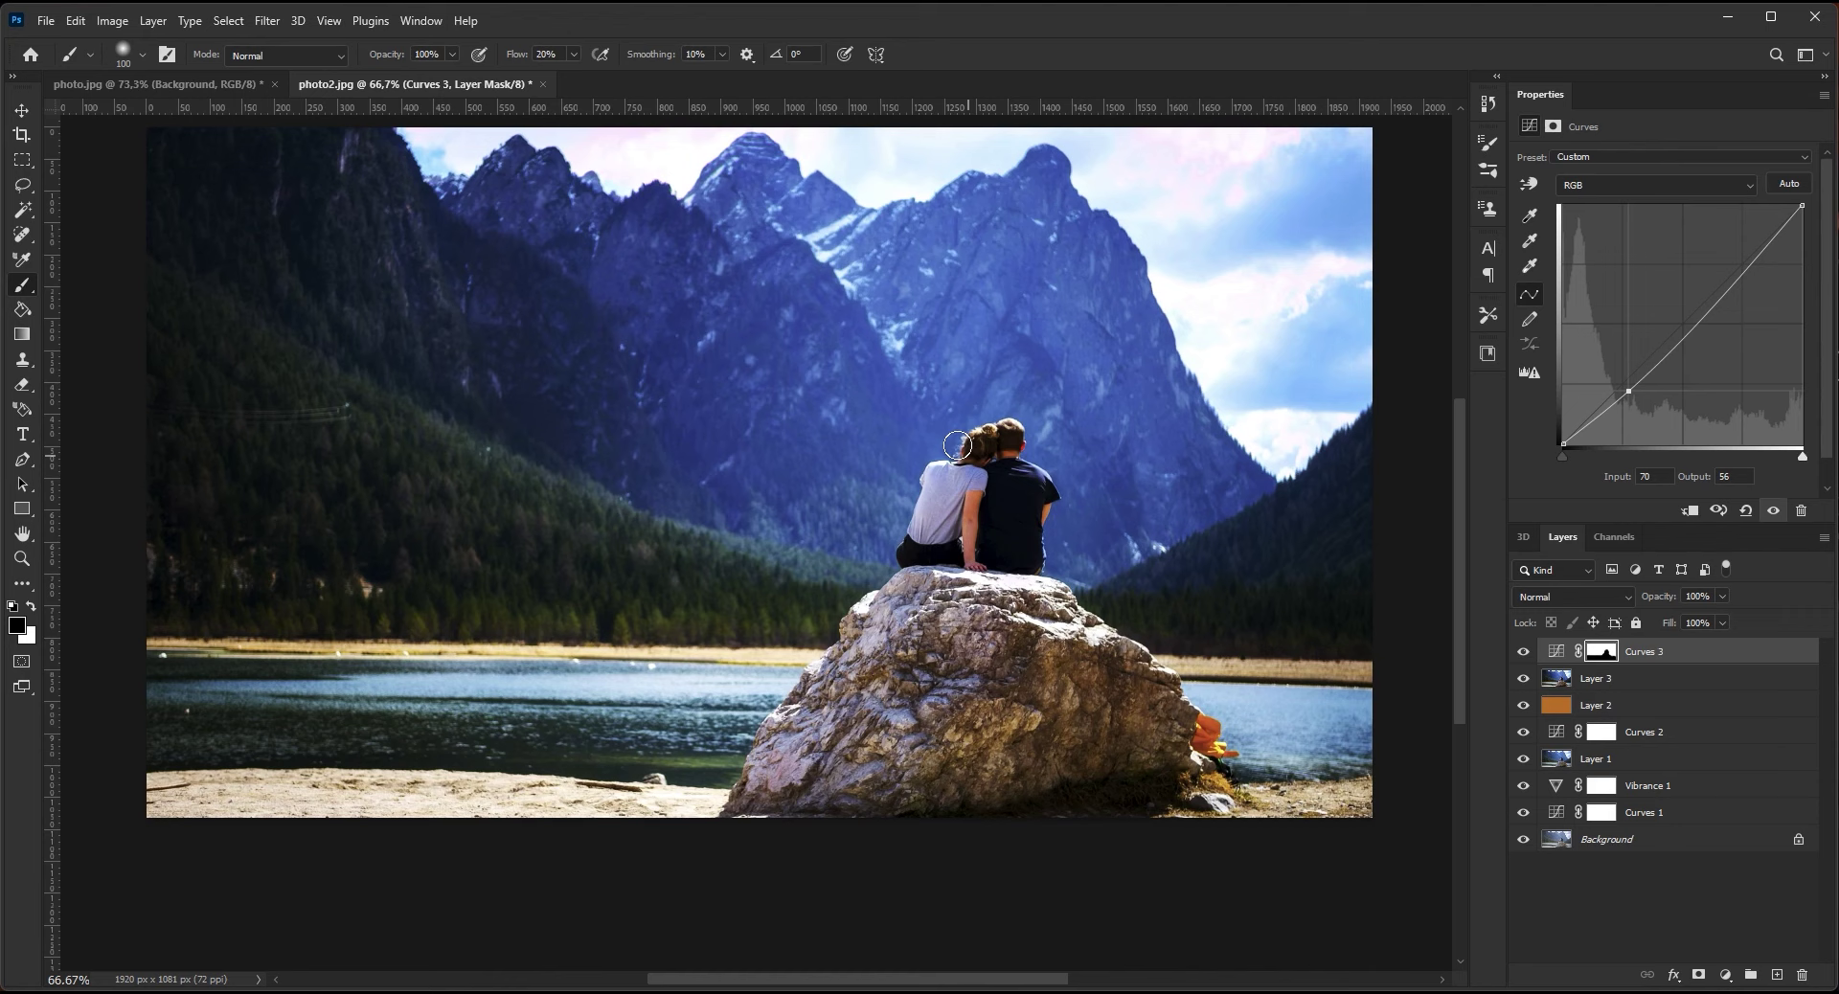
{"action": "left_click", "coordinate": [21, 110]}
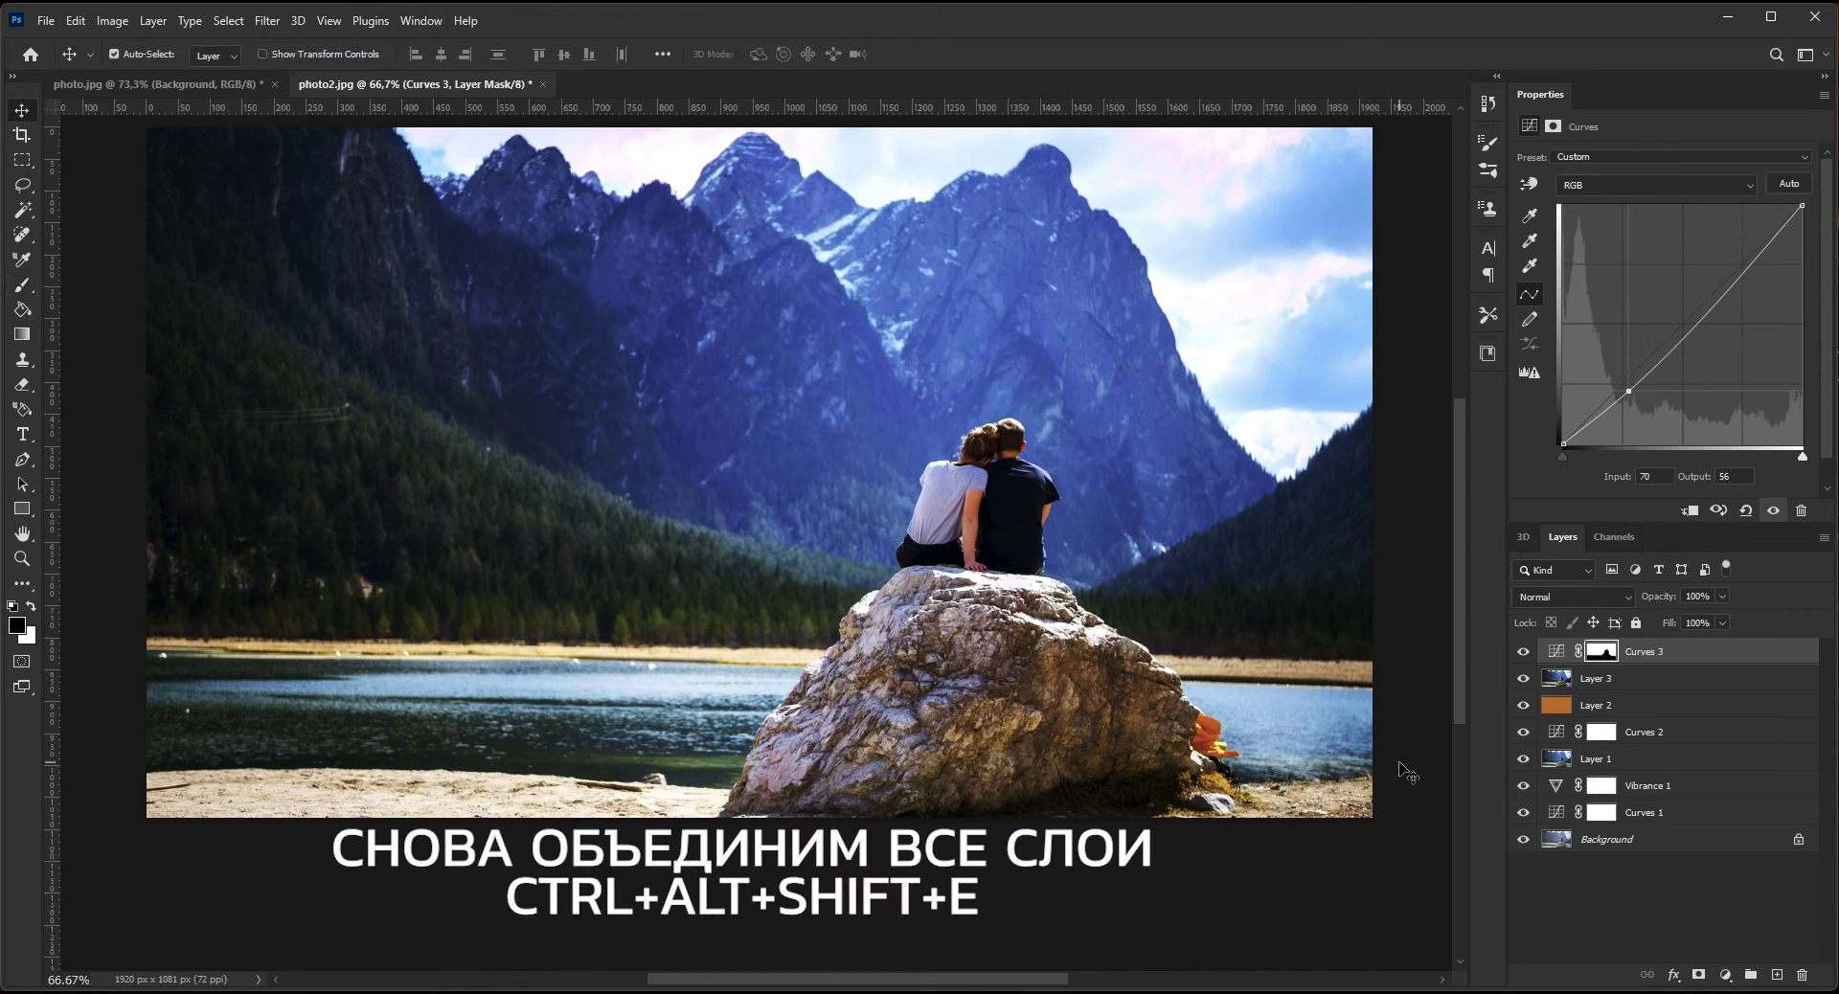
Step: Stamp visible layers into Layer 4, desaturate it to black and white, and blend it as Hard Light
{"action": "key", "text": "ctrl+alt+shift+e"}
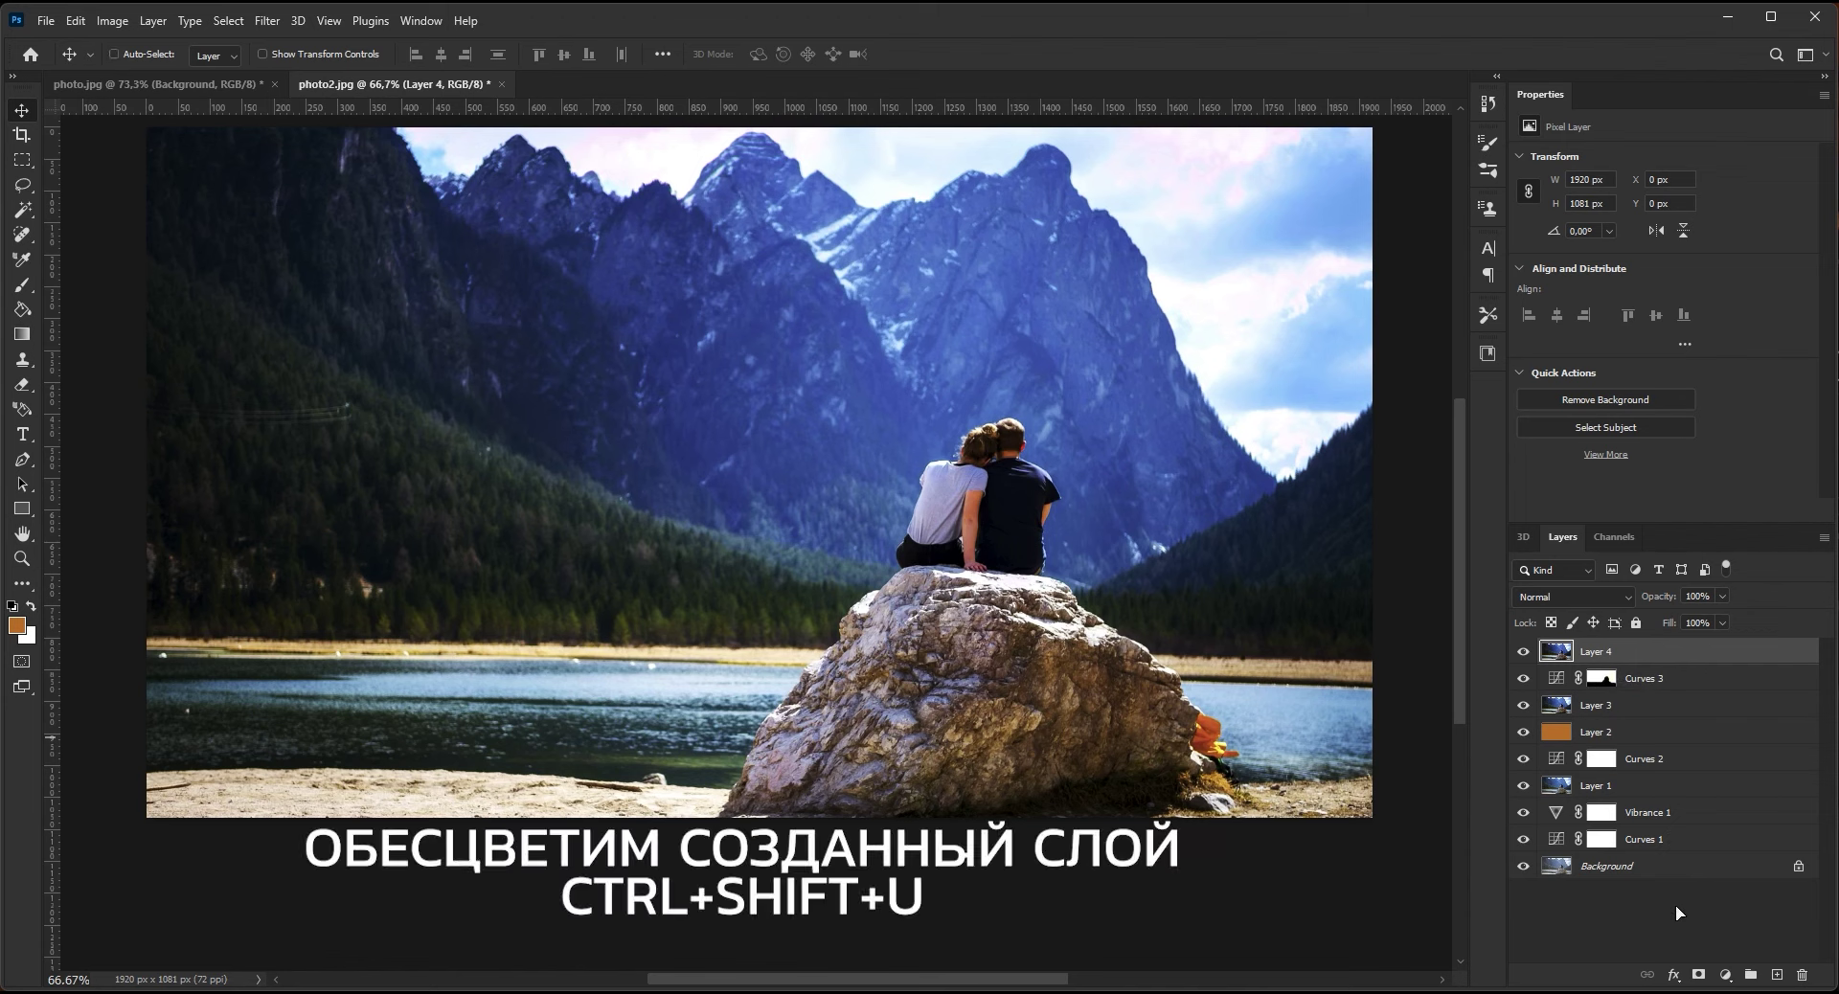
{"action": "key", "text": "ctrl+shift+u"}
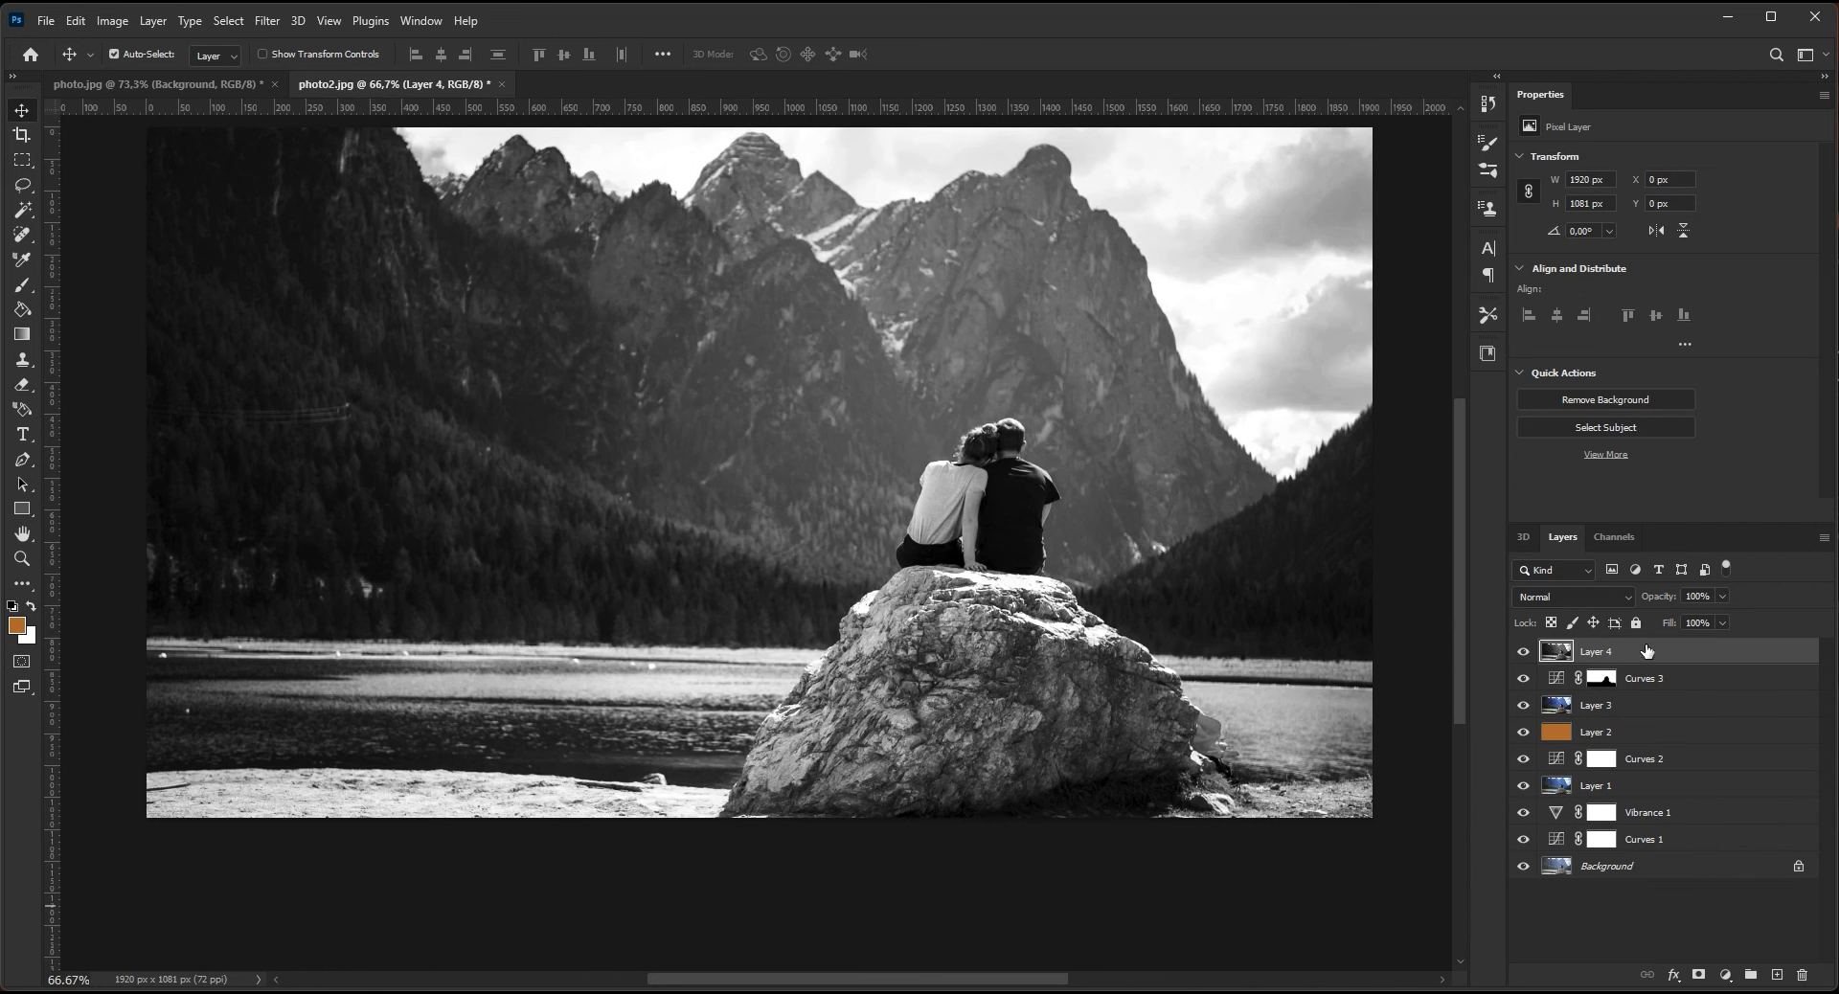
{"action": "left_click", "coordinate": [1627, 596]}
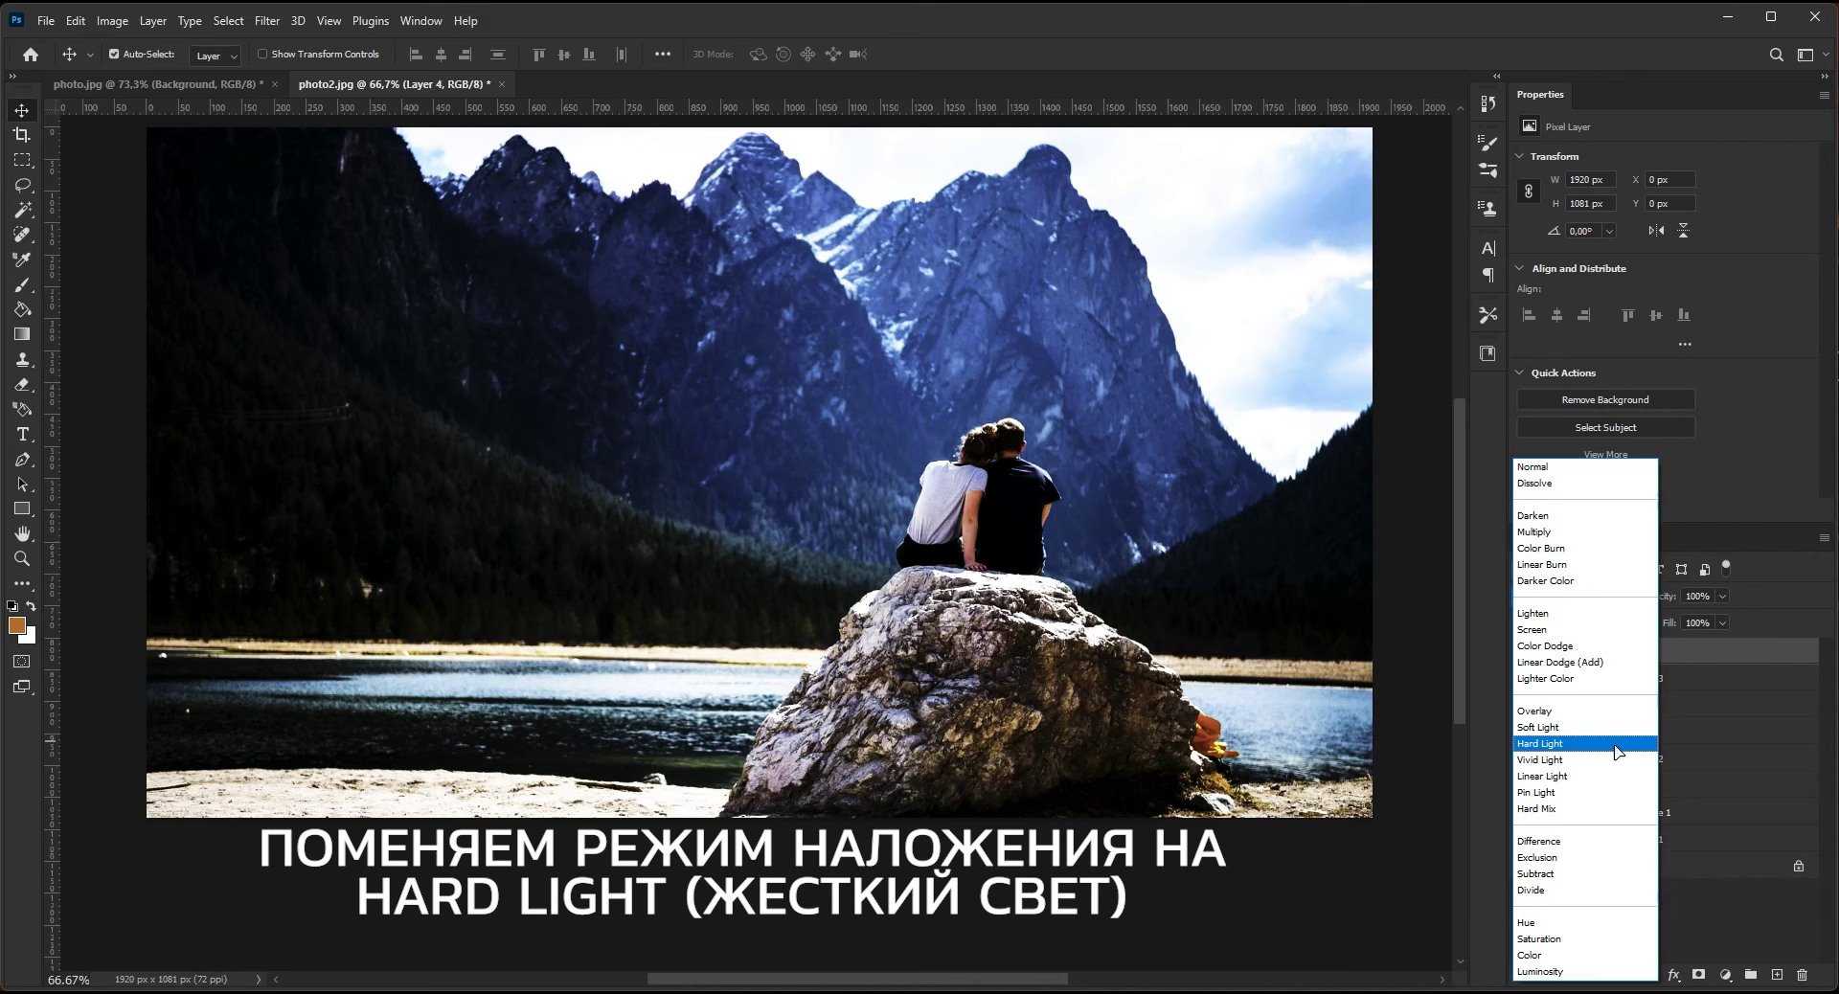
{"action": "left_click", "coordinate": [1618, 744]}
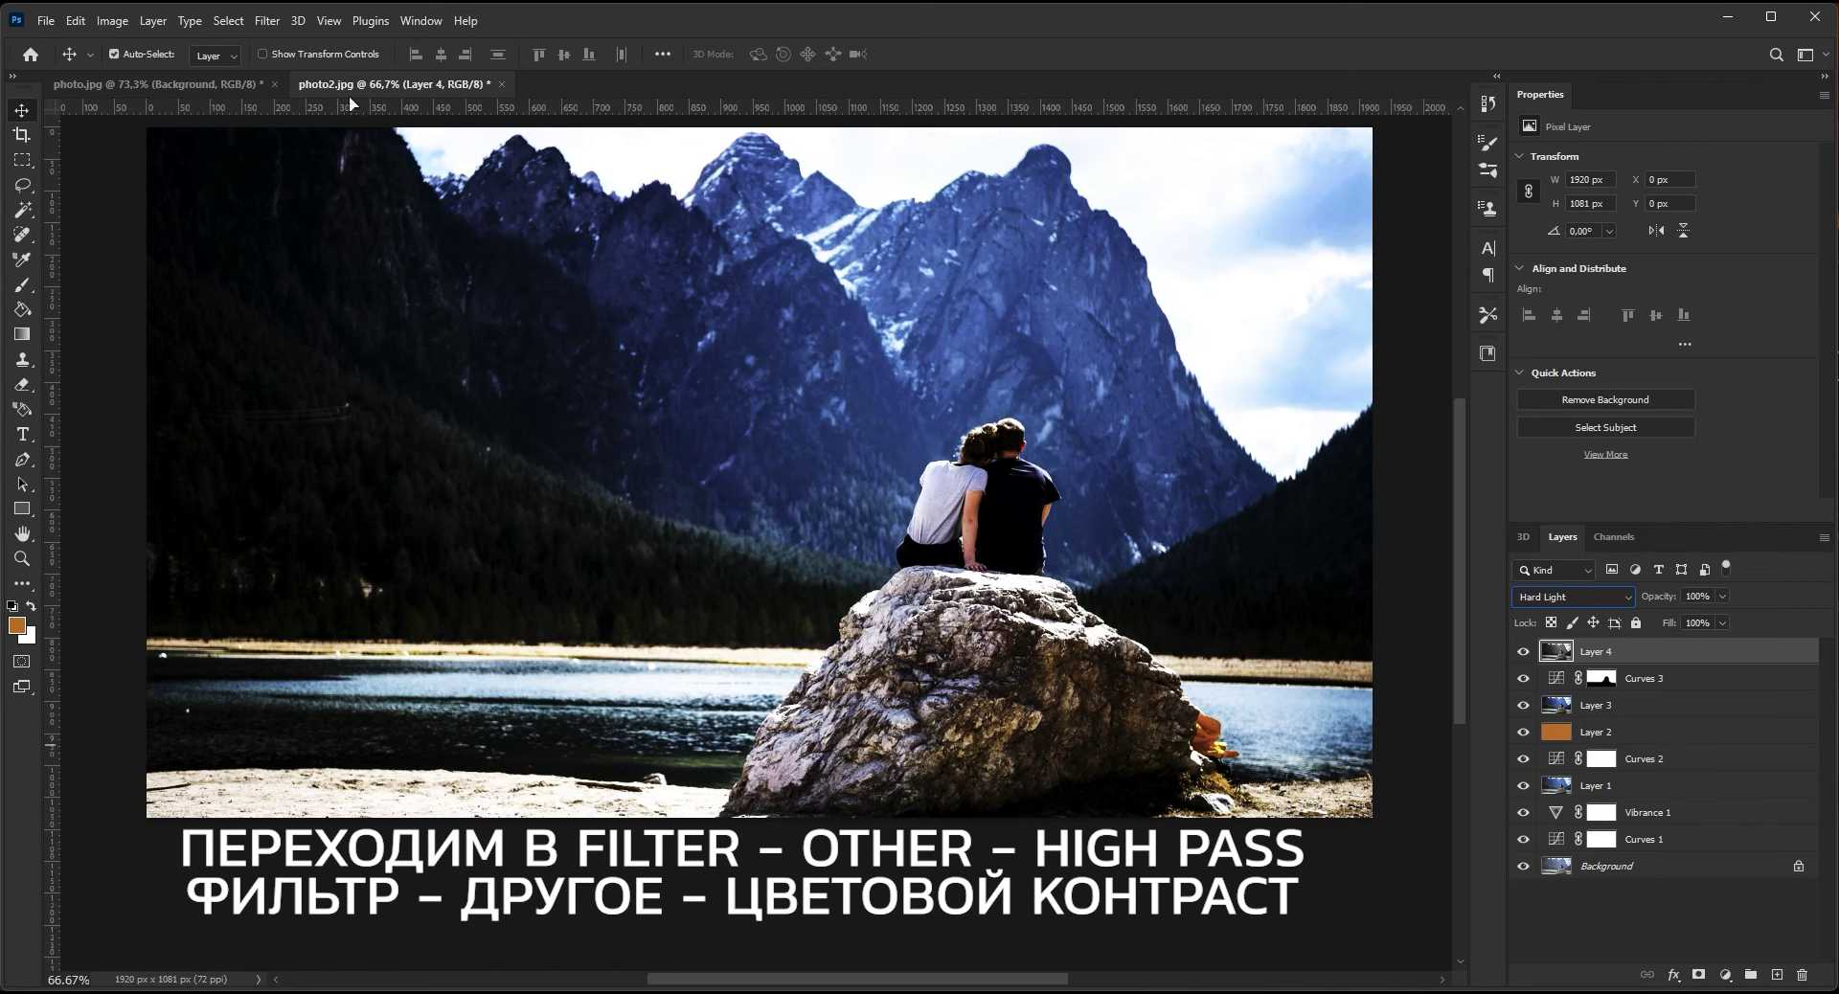
Step: Apply a High Pass filter with 1,5 pixels radius to Layer 4, previewing the couple
{"action": "left_click", "coordinate": [267, 21]}
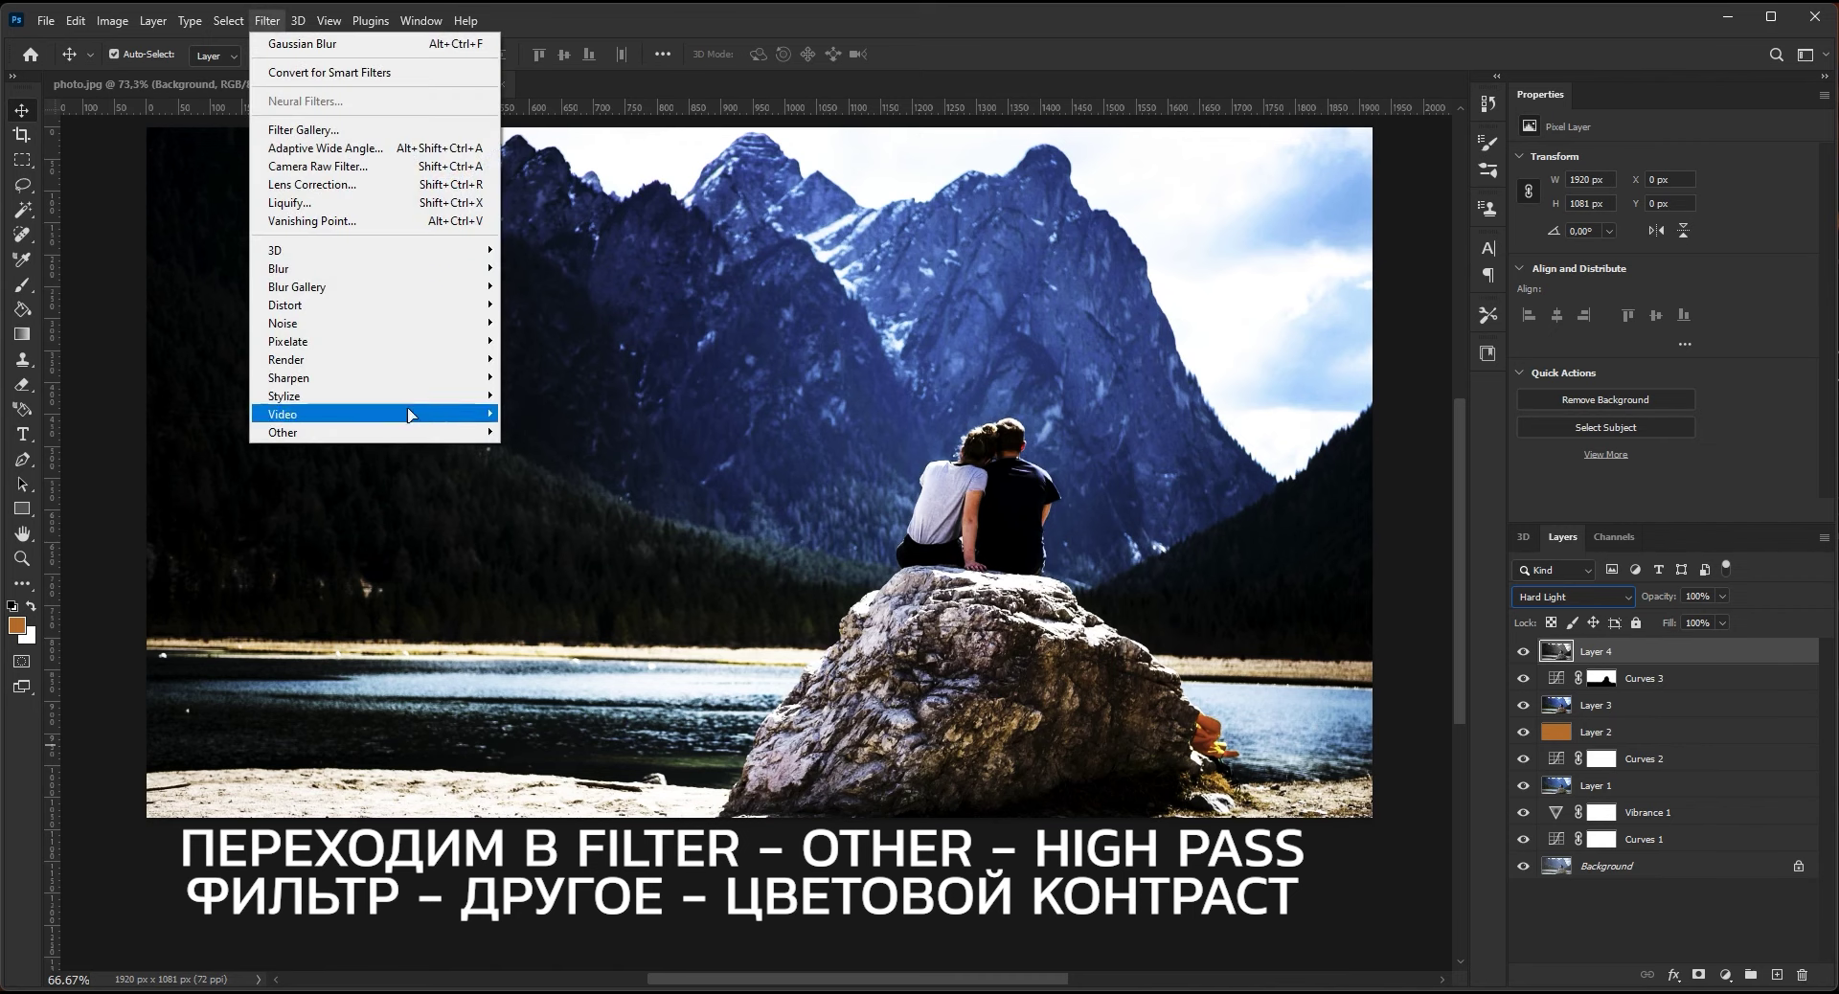
{"action": "mouse_move", "coordinate": [283, 433]}
{"action": "left_click", "coordinate": [566, 449]}
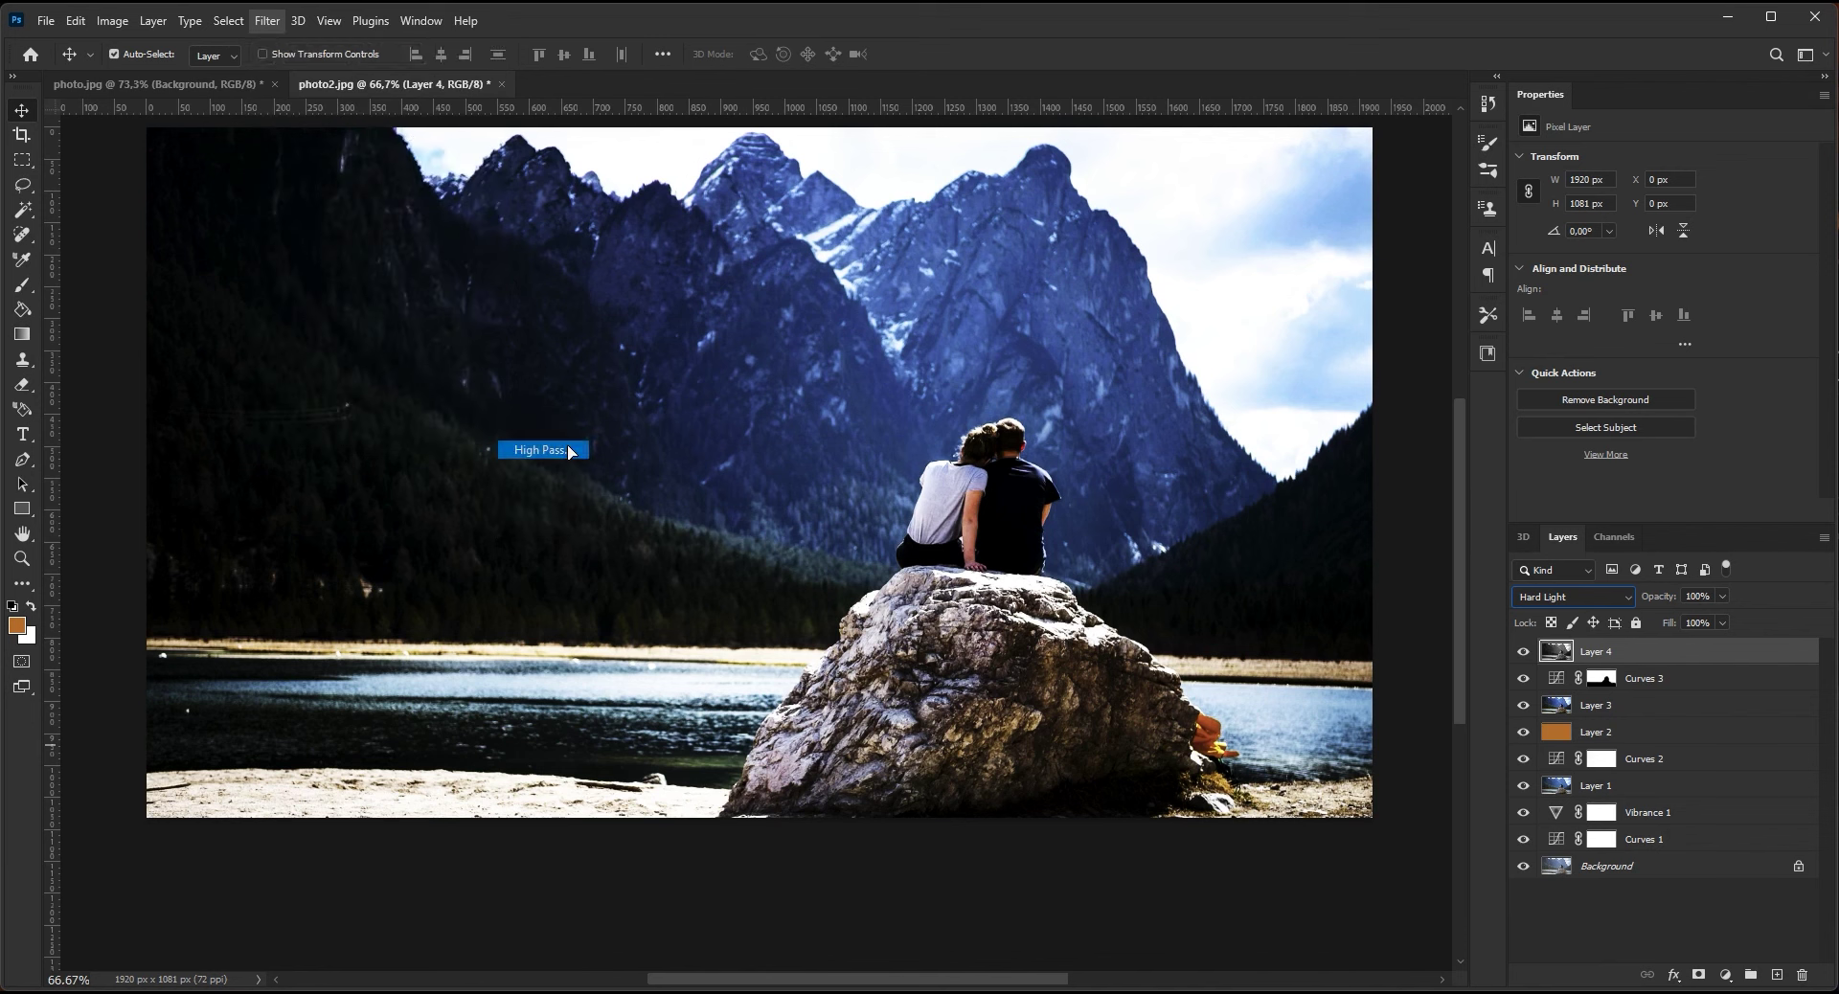
{"action": "left_click_drag", "start_coordinate": [874, 218], "coordinate": [1227, 191]}
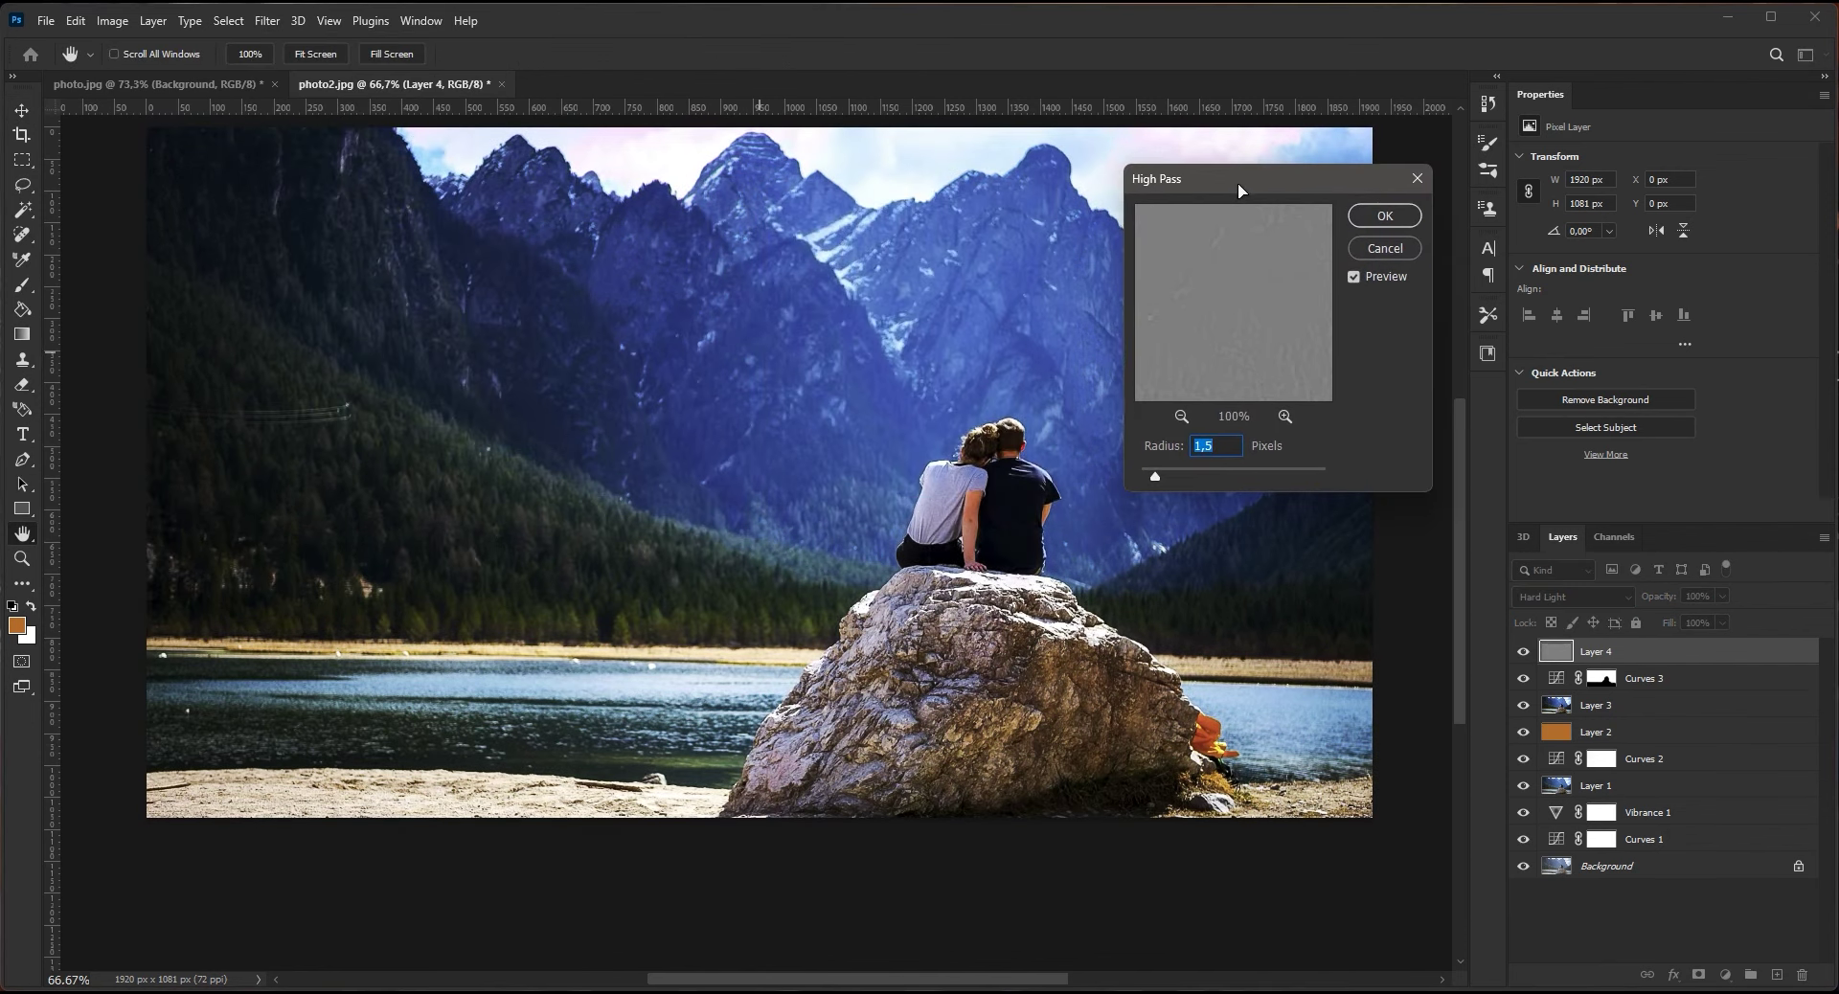
{"action": "left_click", "coordinate": [1170, 416]}
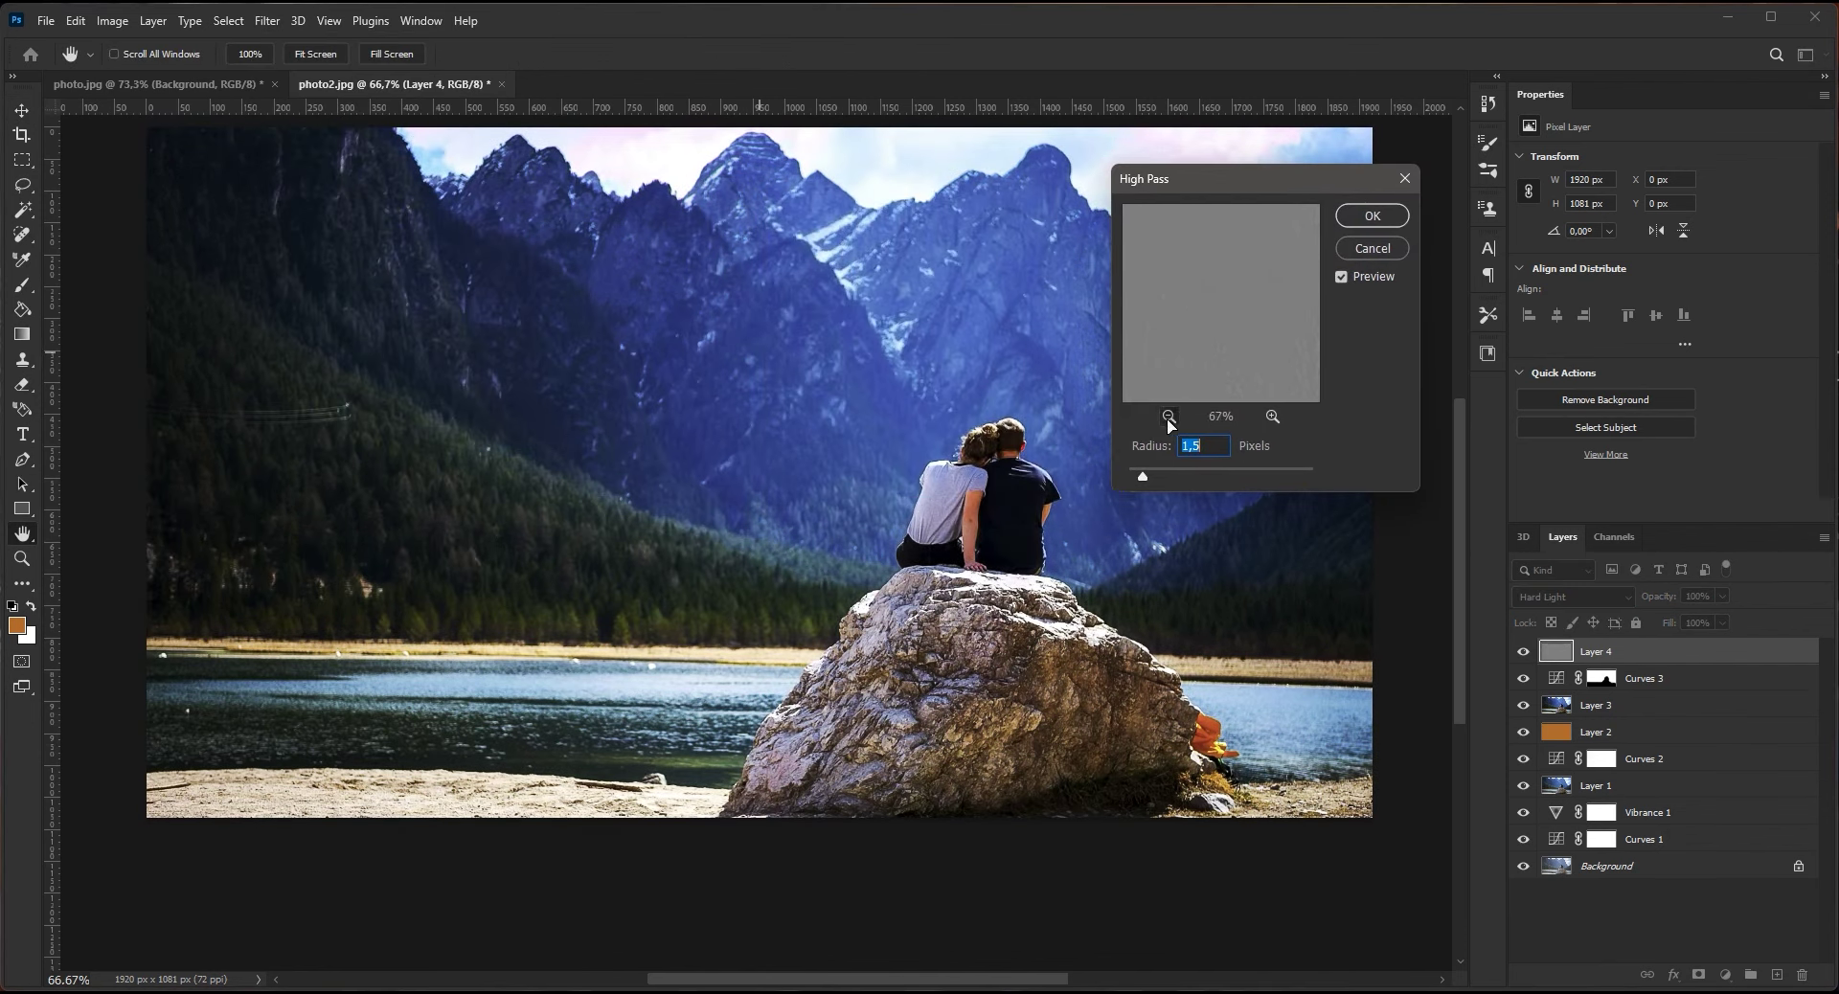
{"action": "left_click_drag", "start_coordinate": [1225, 367], "coordinate": [1245, 387]}
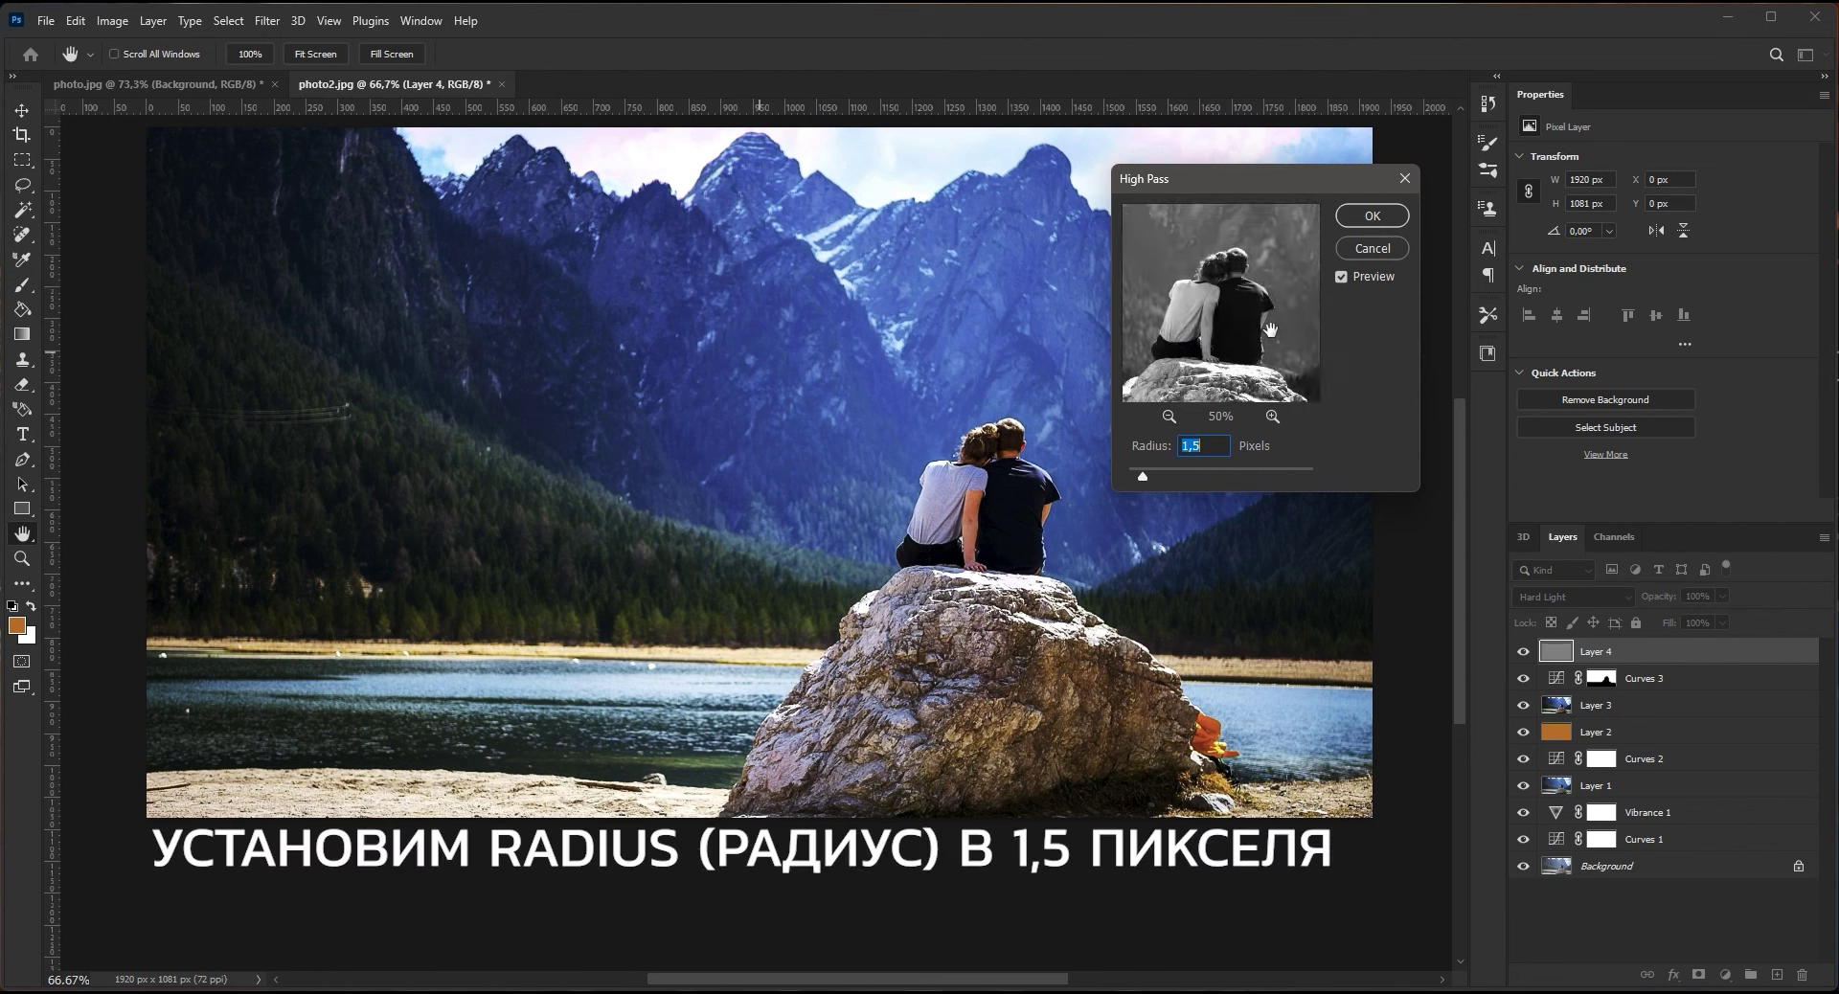
{"action": "left_click", "coordinate": [1271, 416]}
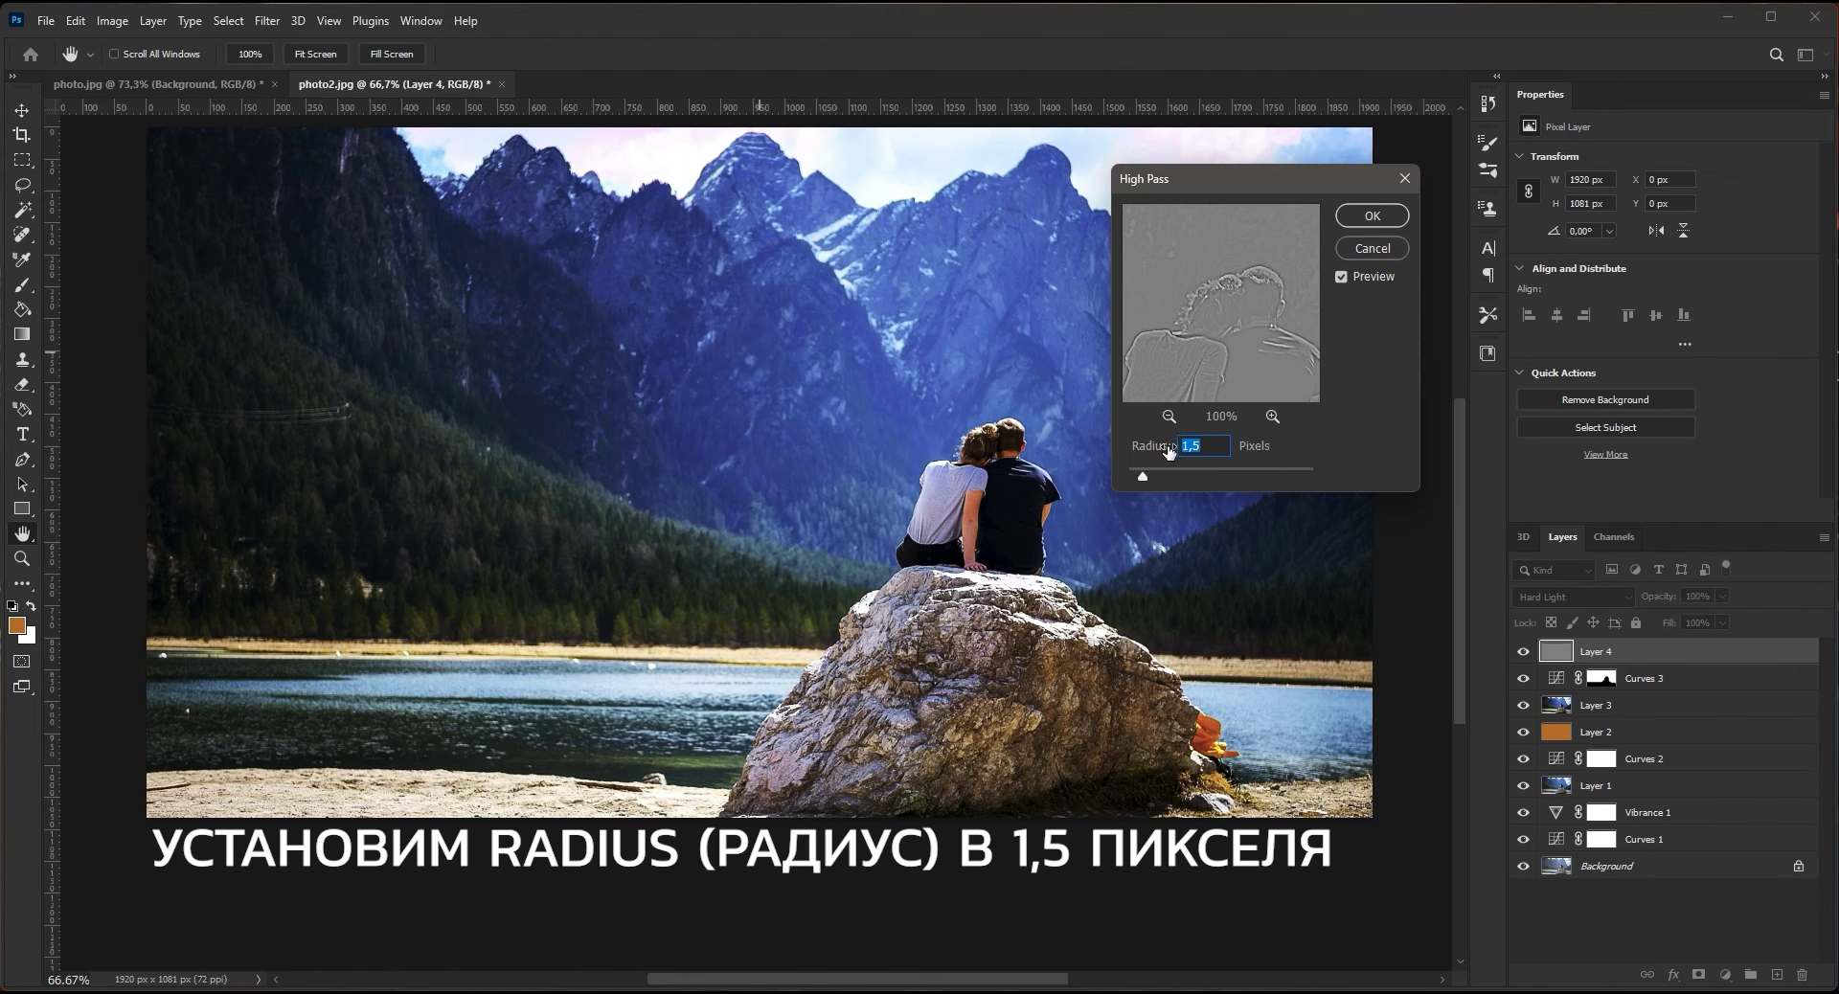
{"action": "left_click", "coordinate": [1355, 219]}
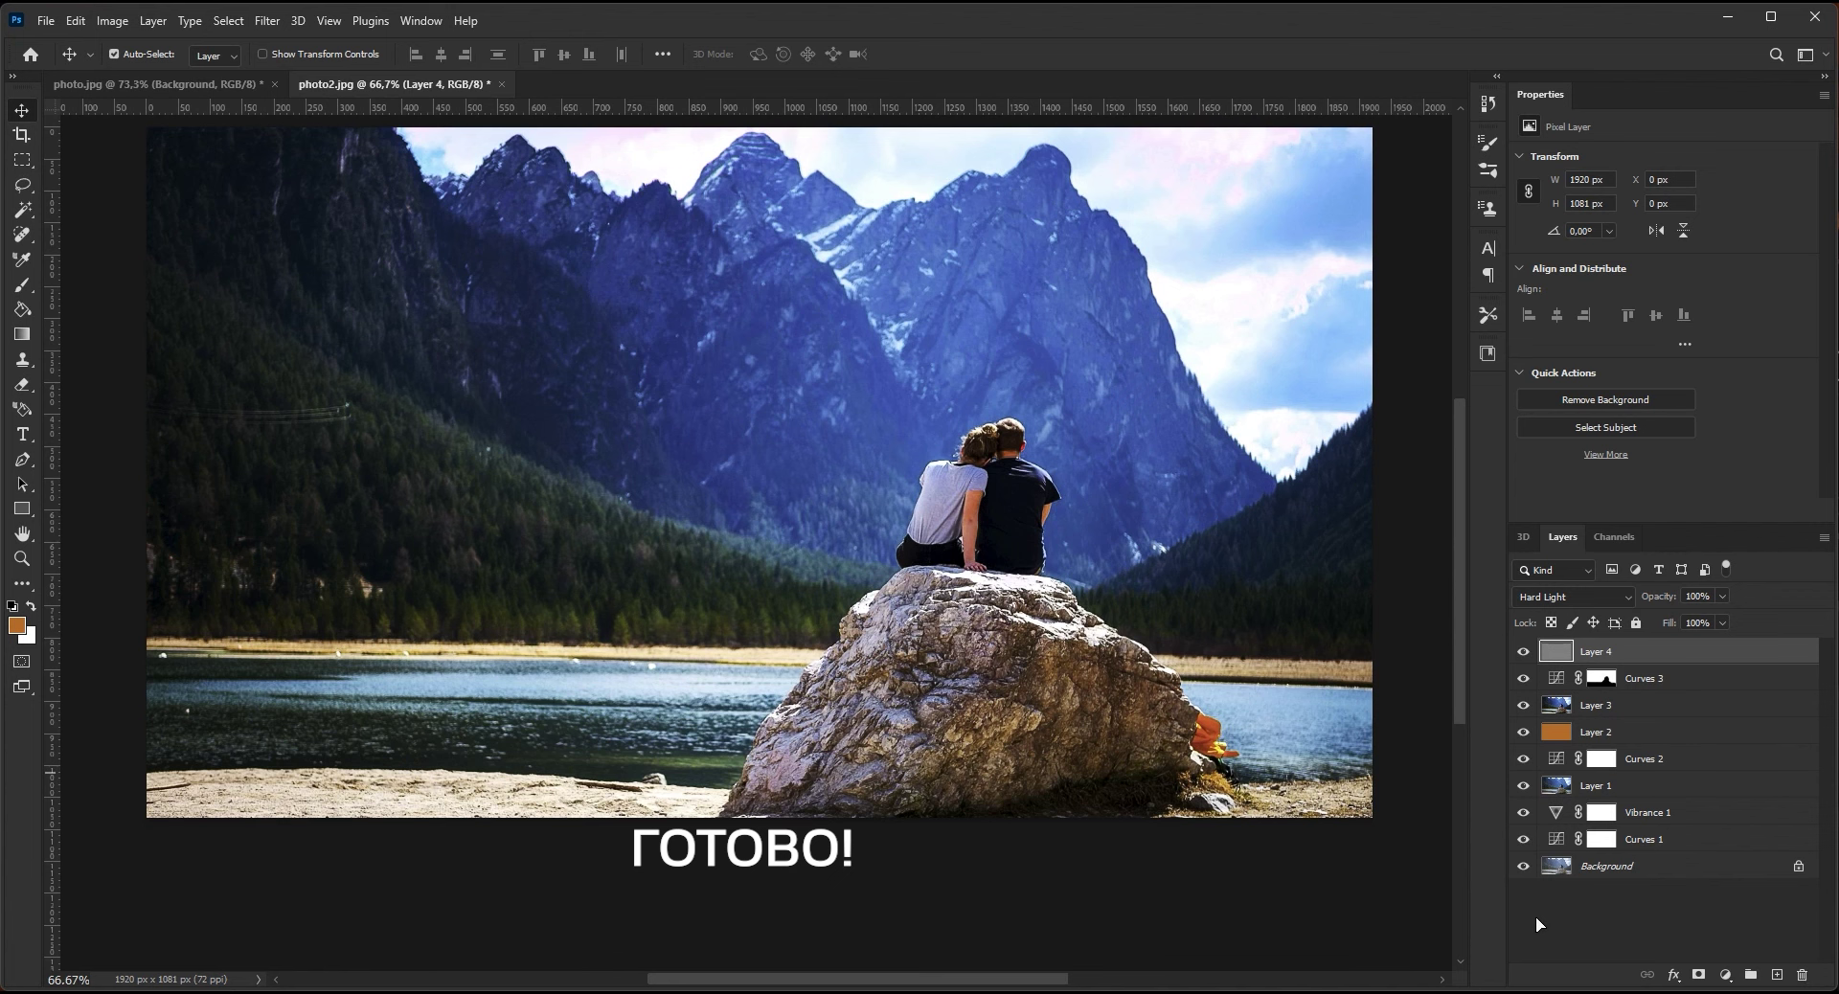
Step: Toggle the Background layer's visibility to compare the edit with the original photo
{"action": "left_click", "coordinate": [1523, 866], "text": "alt"}
{"action": "left_click", "coordinate": [1523, 865], "text": "alt"}
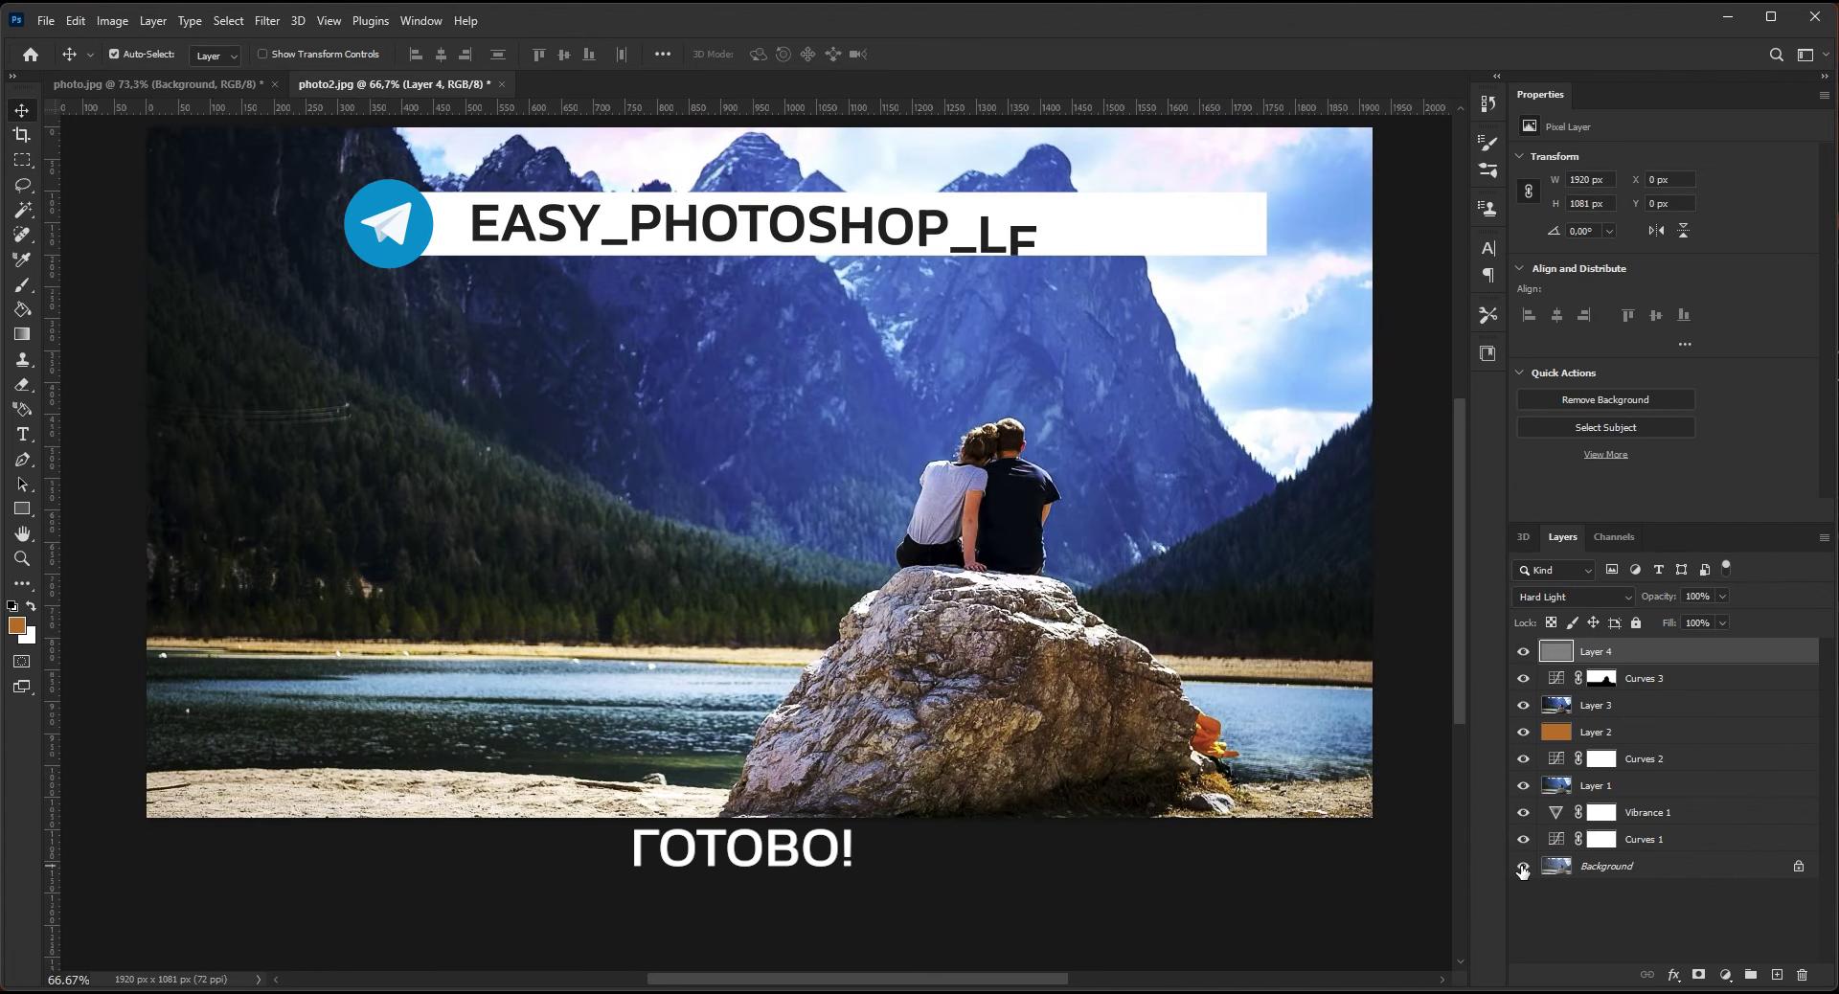
{"action": "left_click", "coordinate": [1523, 868], "text": "alt"}
{"action": "left_click", "coordinate": [1523, 868], "text": "alt"}
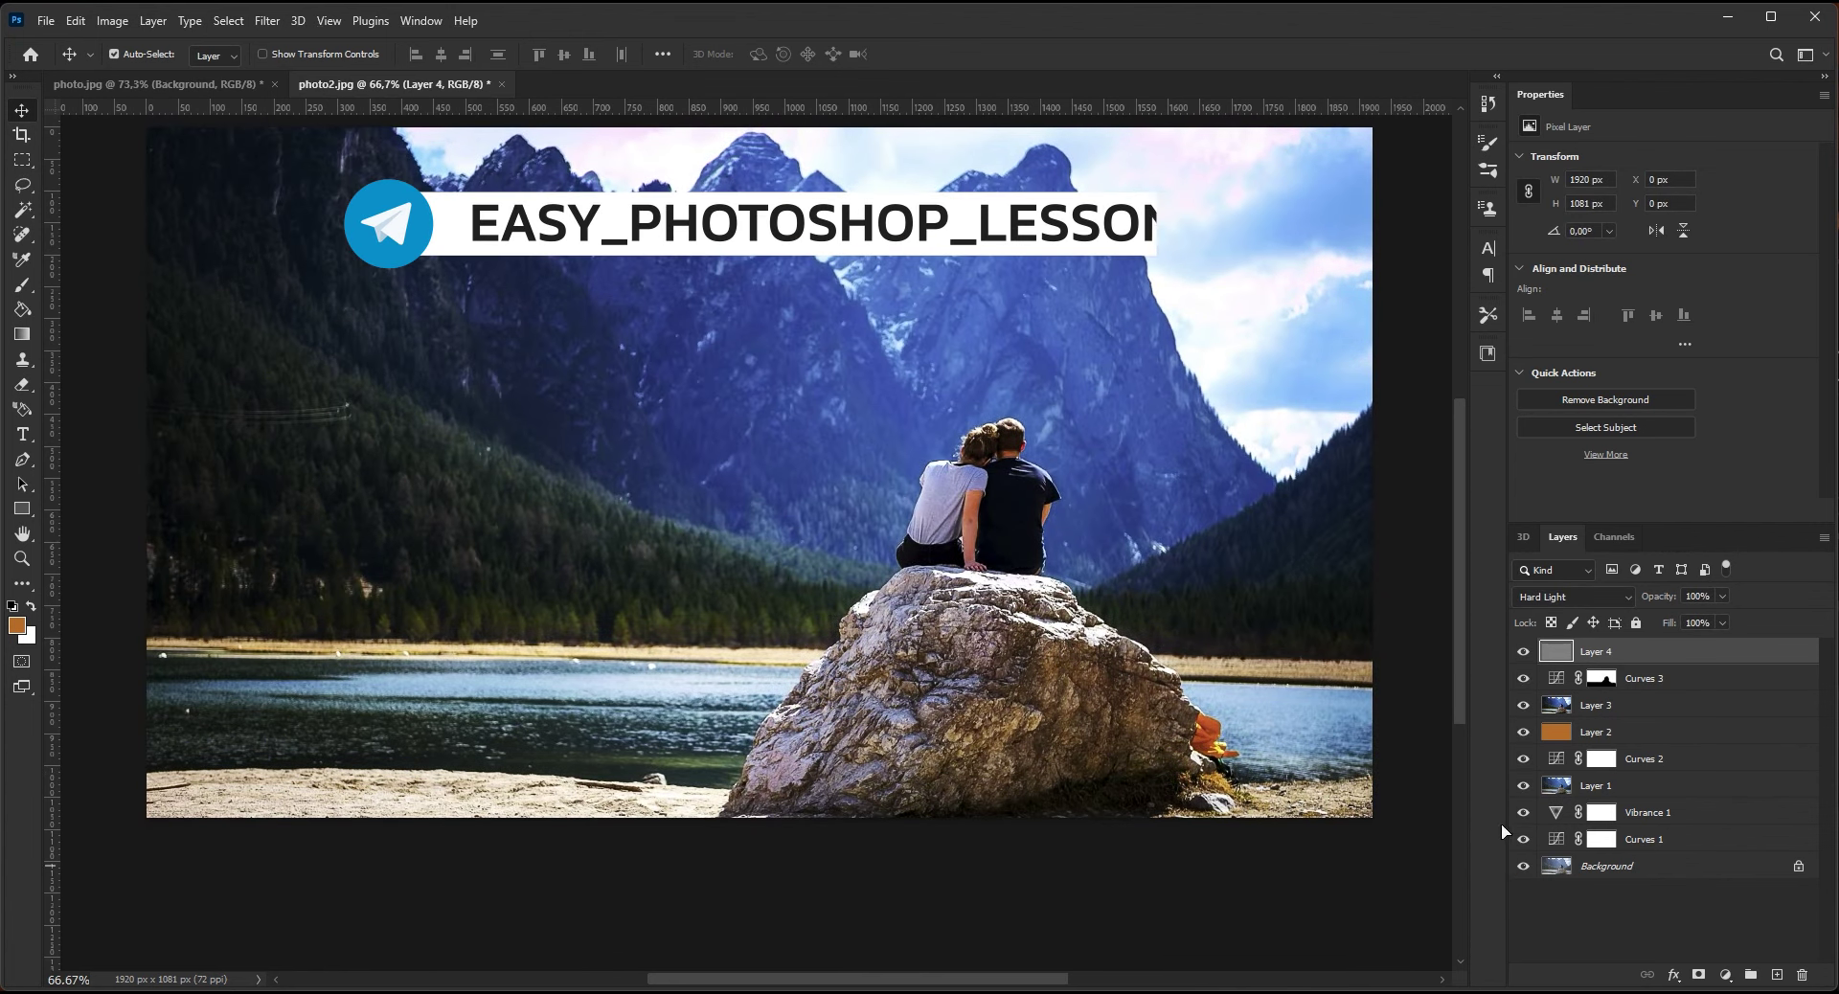